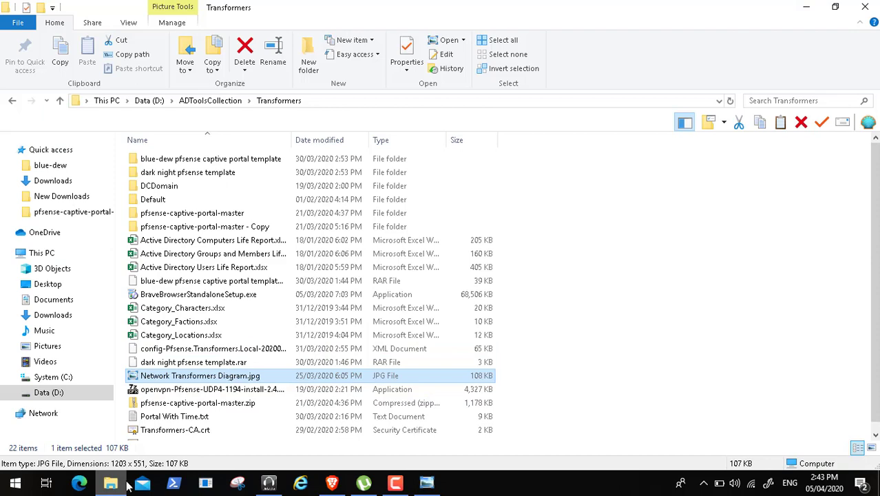
# - Open the Video96 folder inside the Transformers Lab folder on the Data (D:) drive
pyautogui.click(48, 392)
pyautogui.click(172, 268)
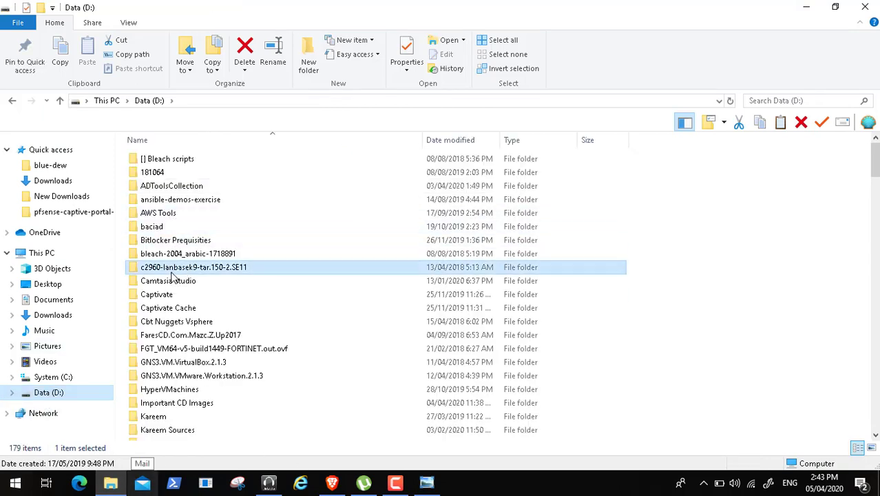
pyautogui.press('t')
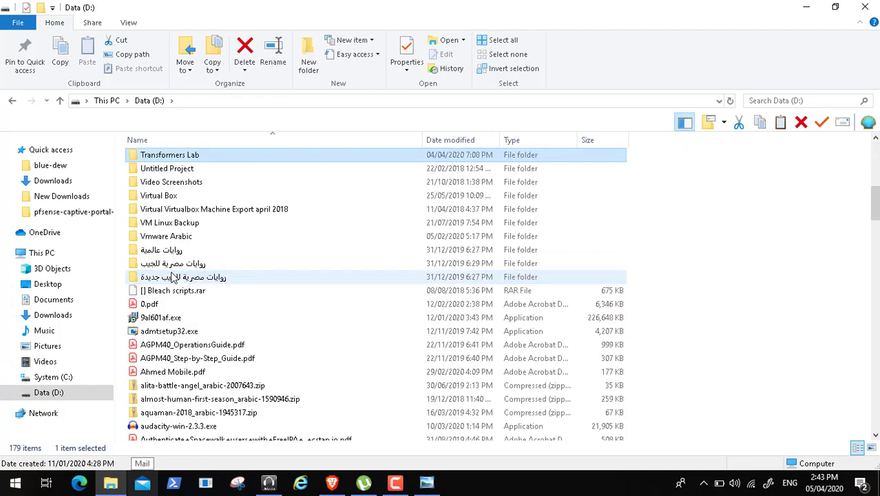
pyautogui.doubleClick(214, 161)
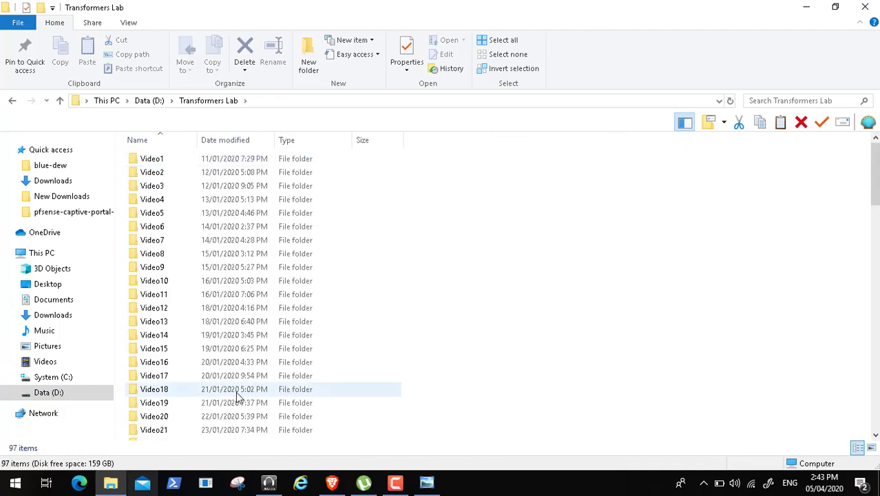
pyautogui.click(877, 414)
pyautogui.click(877, 415)
pyautogui.click(877, 415)
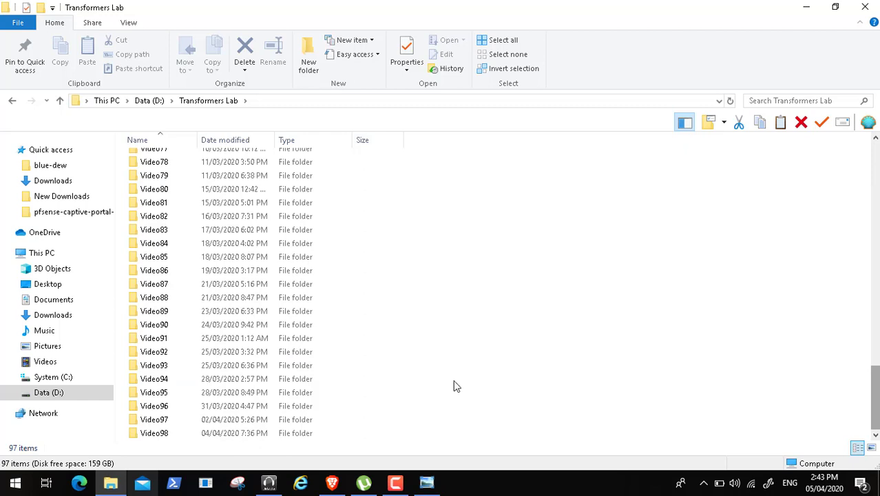
pyautogui.click(164, 407)
pyautogui.doubleClick(165, 408)
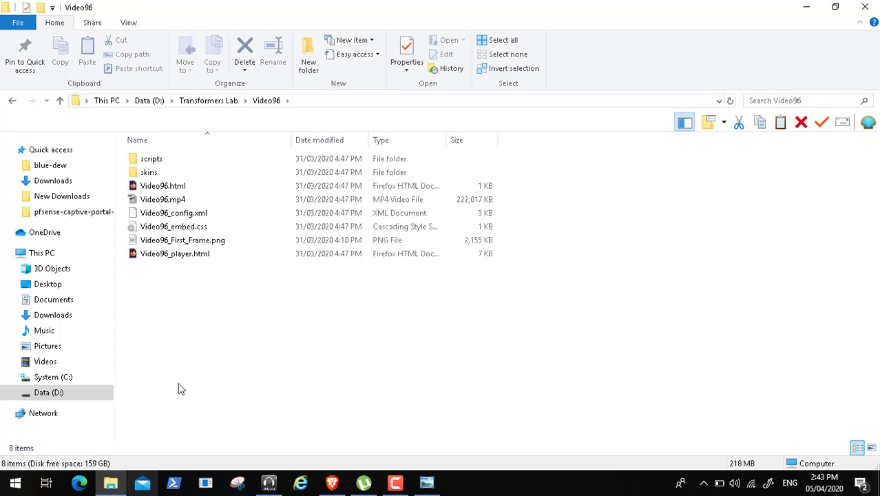
# - Play Video96.mp4 in Media Player Classic and show it full screen
pyautogui.click(166, 201)
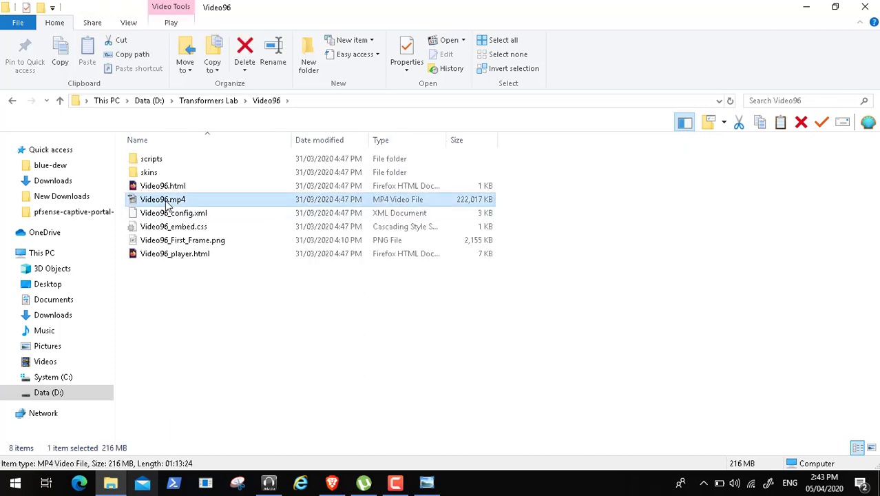
pyautogui.doubleClick(167, 201)
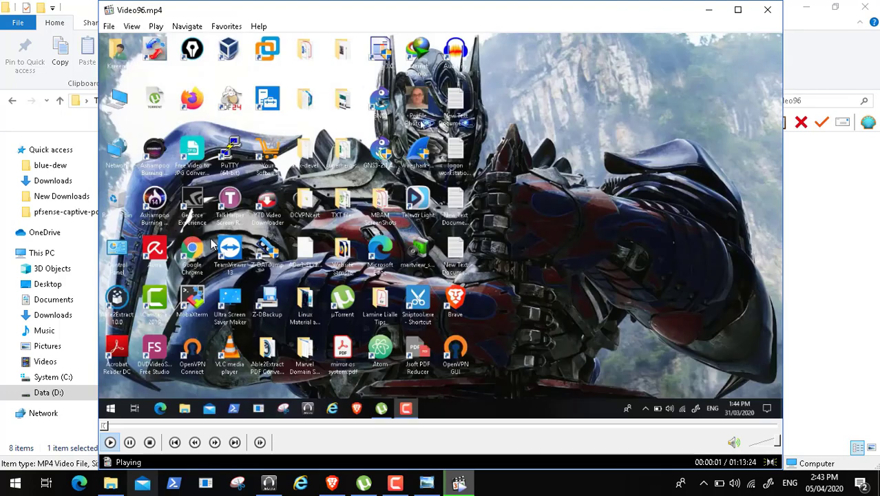
pyautogui.doubleClick(212, 244)
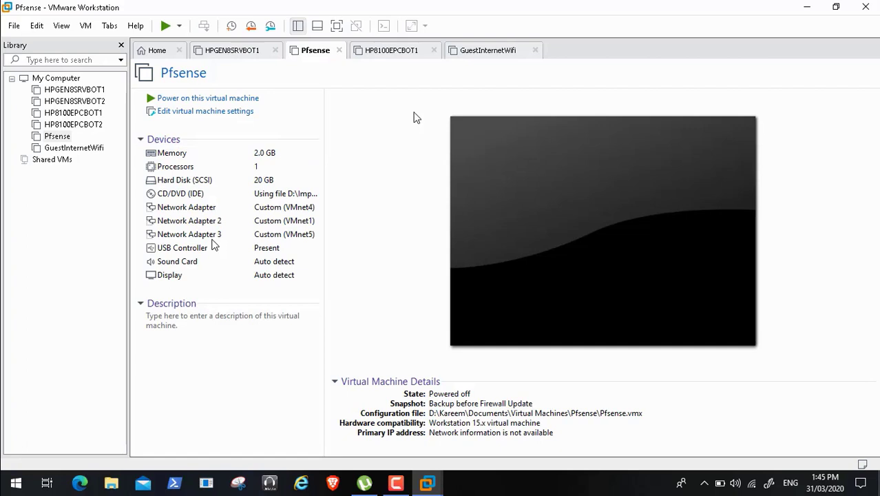
# - Power on the Pfsense virtual machine, and minimize the paused video player
pyautogui.click(236, 101)
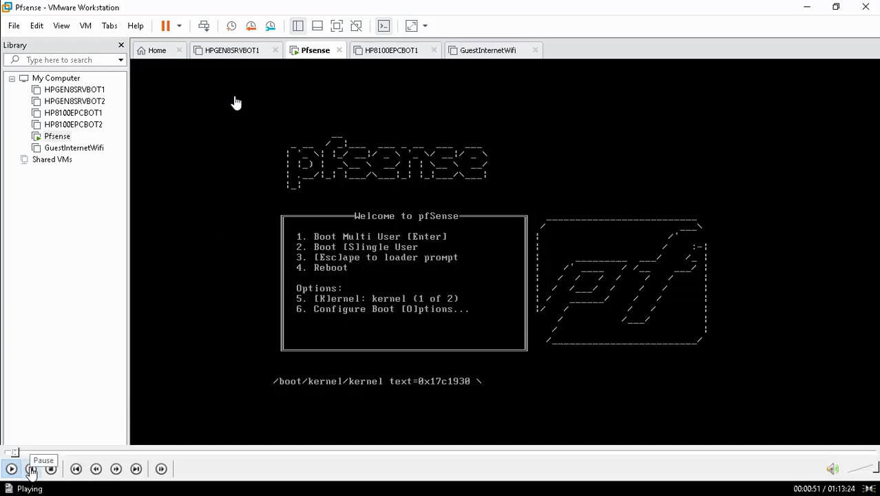
pyautogui.doubleClick(267, 227)
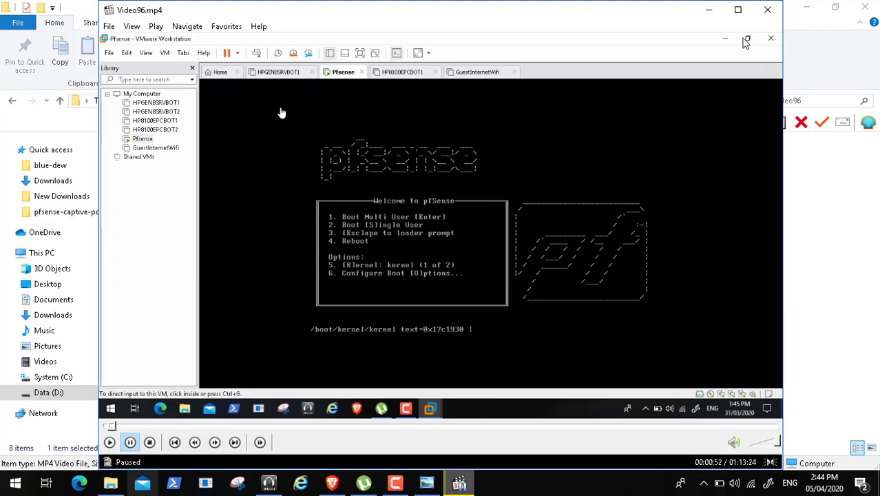
pyautogui.click(713, 13)
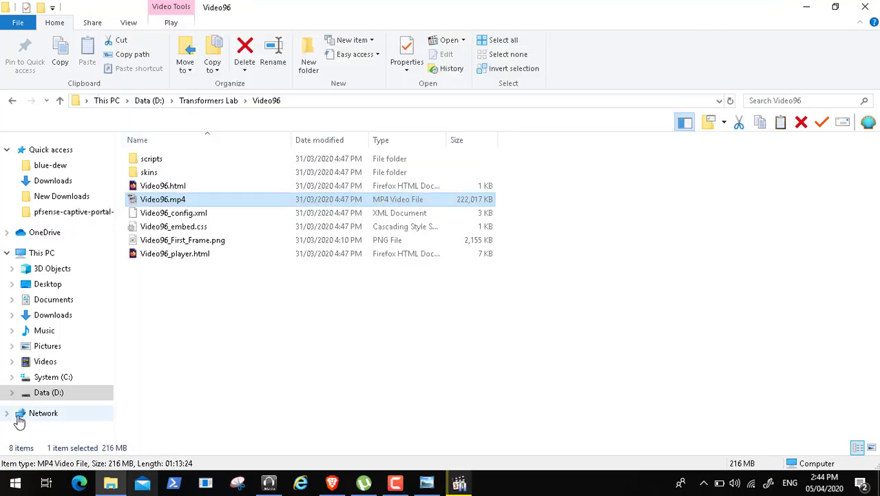
# - Open the blue-dew folder under ADToolsCollection\Transformers\blue-dew pfsense captive portal template on the Data (D:) drive
pyautogui.click(58, 396)
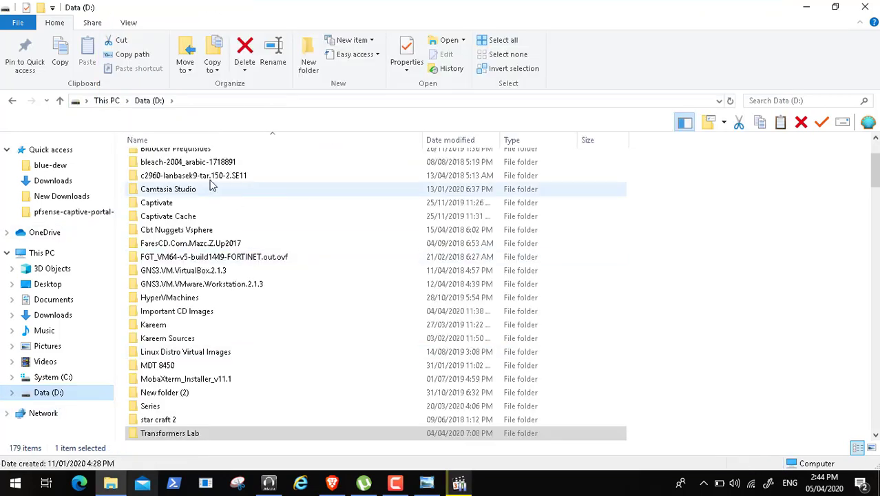
pyautogui.click(875, 146)
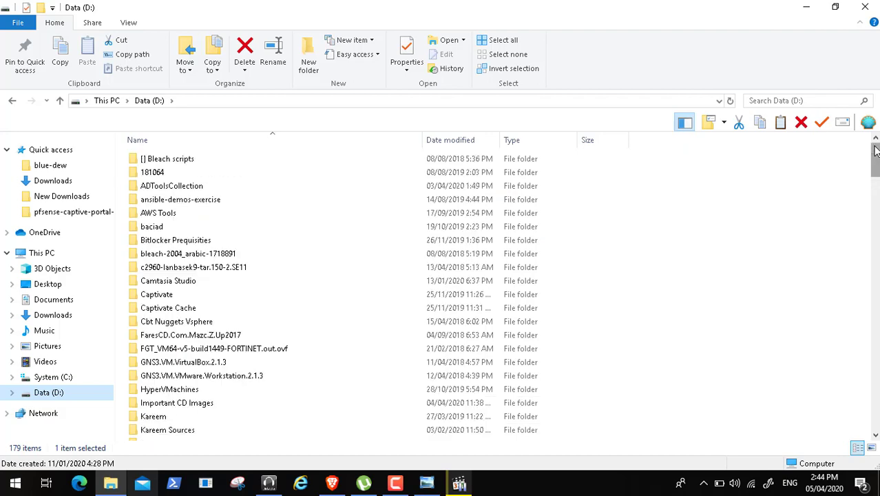
pyautogui.doubleClick(204, 188)
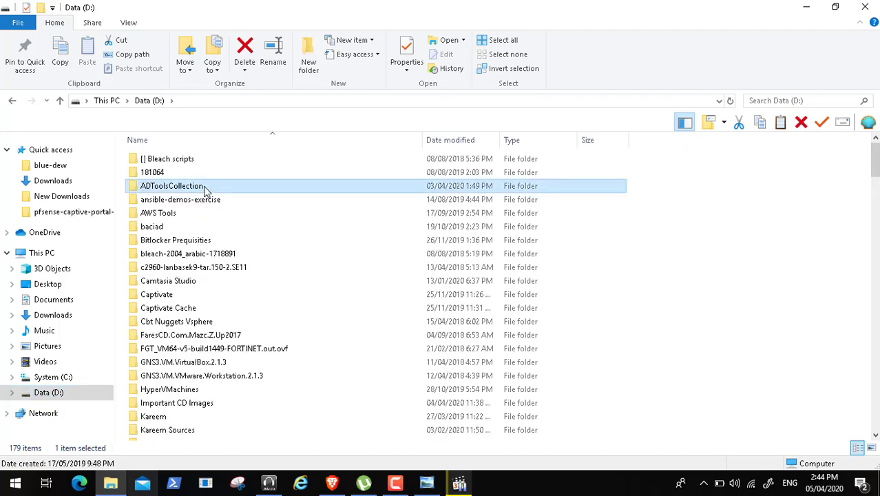
pyautogui.doubleClick(159, 376)
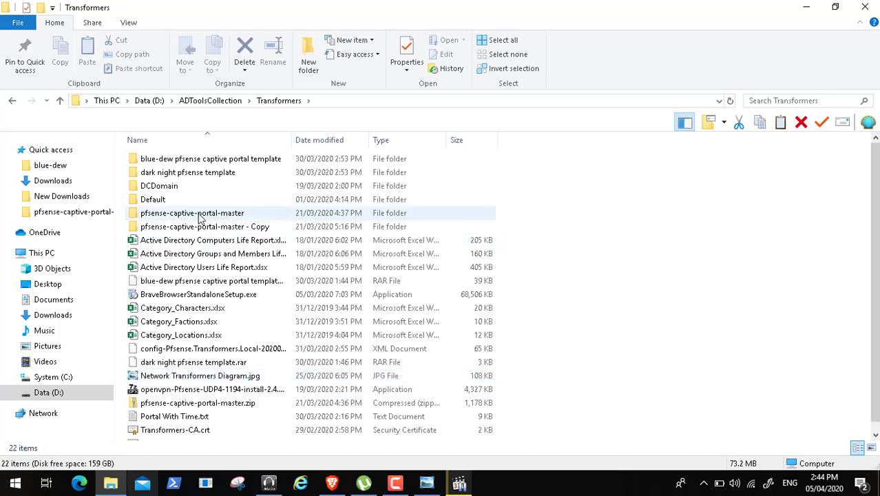
pyautogui.click(199, 214)
pyautogui.doubleClick(218, 162)
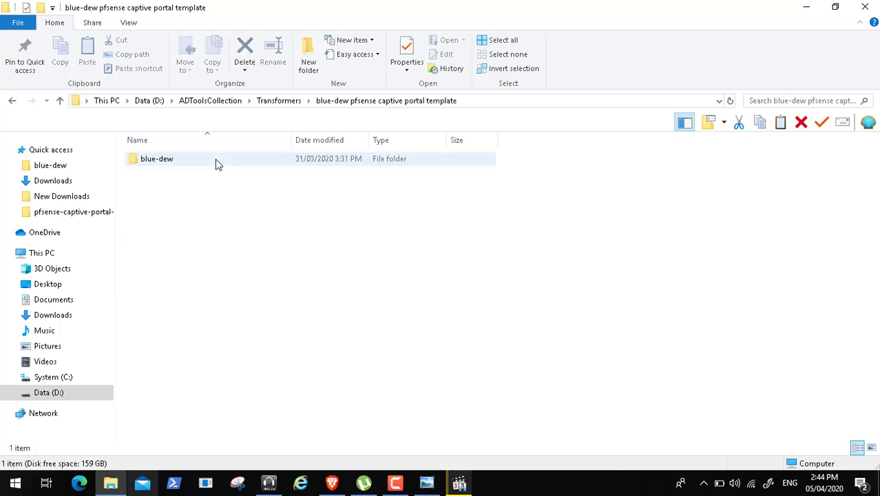
pyautogui.click(192, 162)
pyautogui.doubleClick(191, 162)
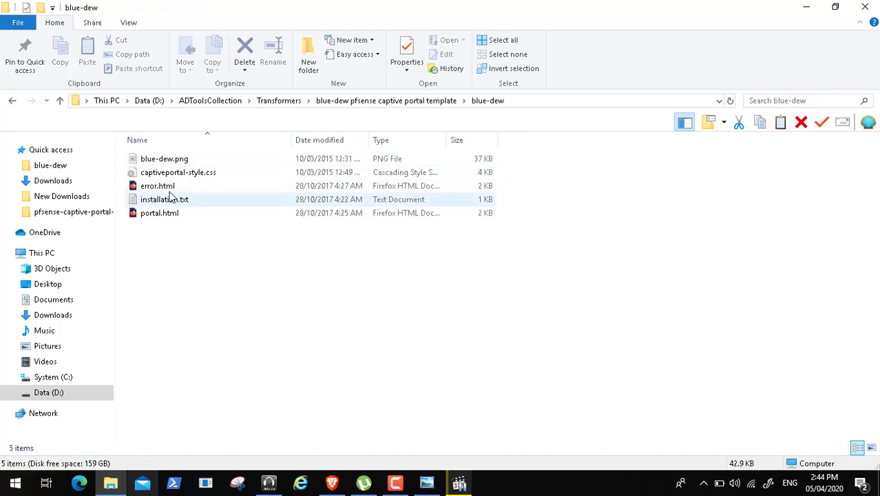
# - Preview portal.html from the blue-dew template in Firefox, check its voucher code field, and close the browser
pyautogui.click(170, 218)
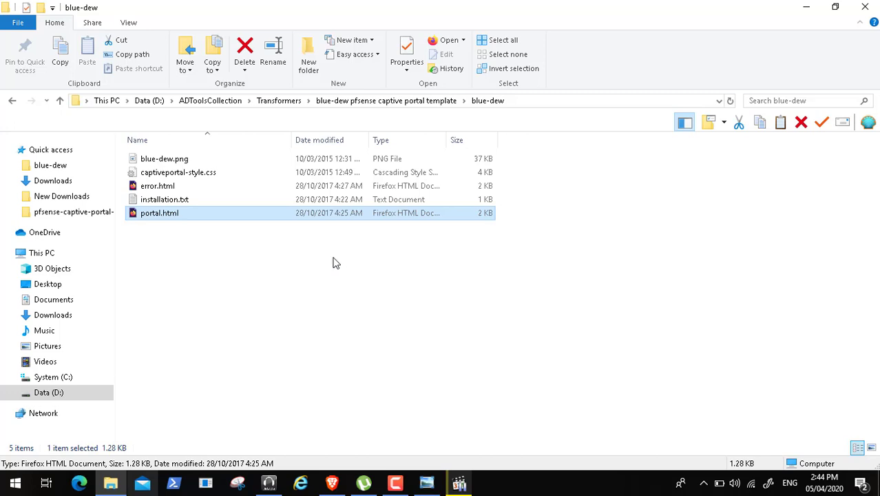
pyautogui.click(865, 6)
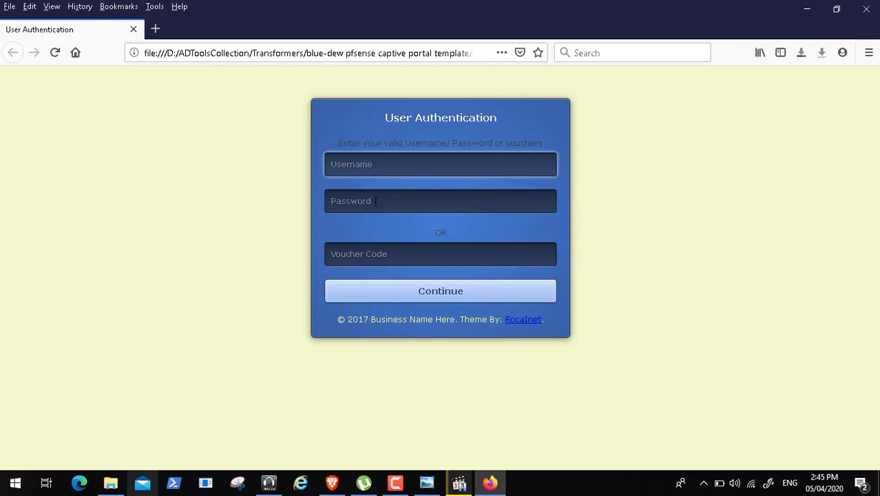
pyautogui.click(358, 255)
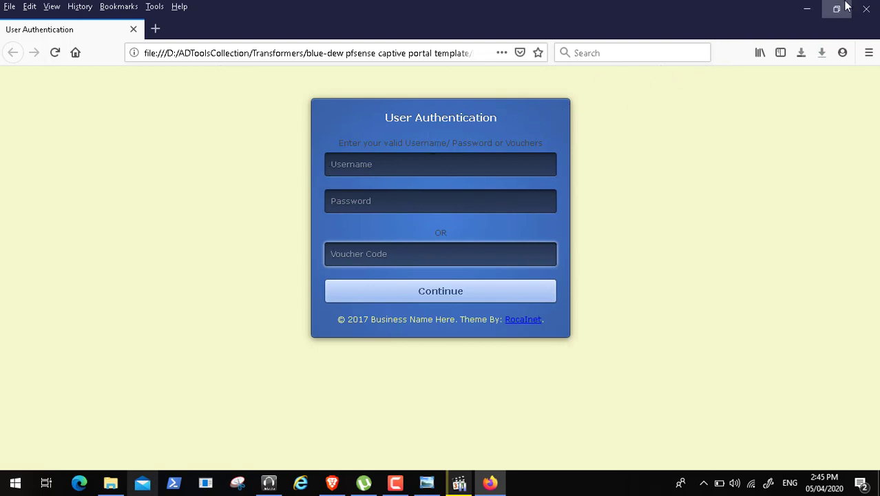
pyautogui.click(869, 10)
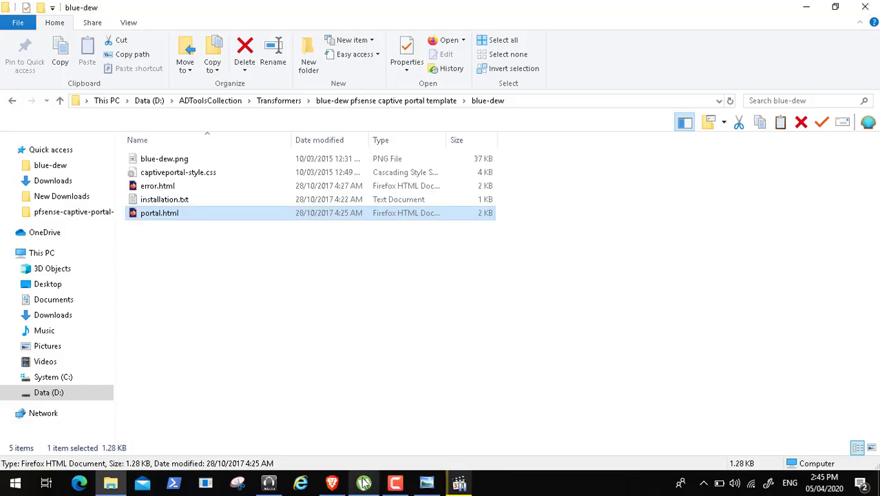
# - Return to the paused Video96.mp4 and resume its playback full screen
pyautogui.click(458, 482)
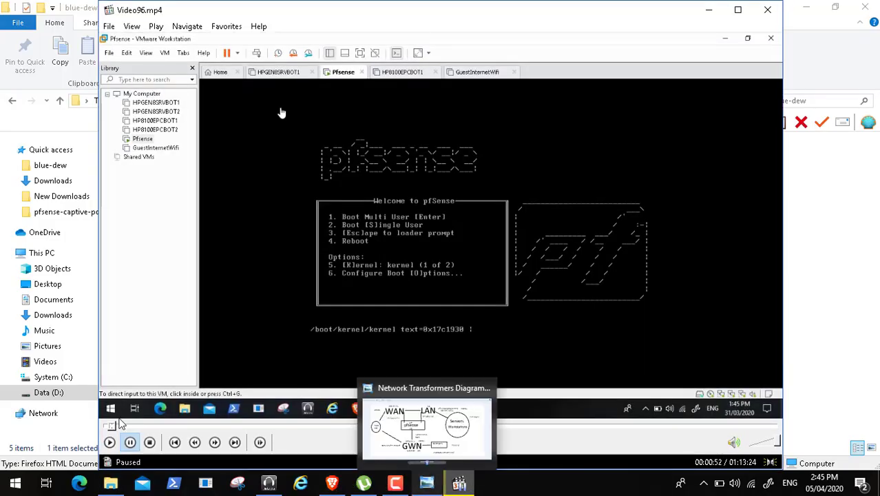
pyautogui.click(111, 443)
pyautogui.doubleClick(201, 195)
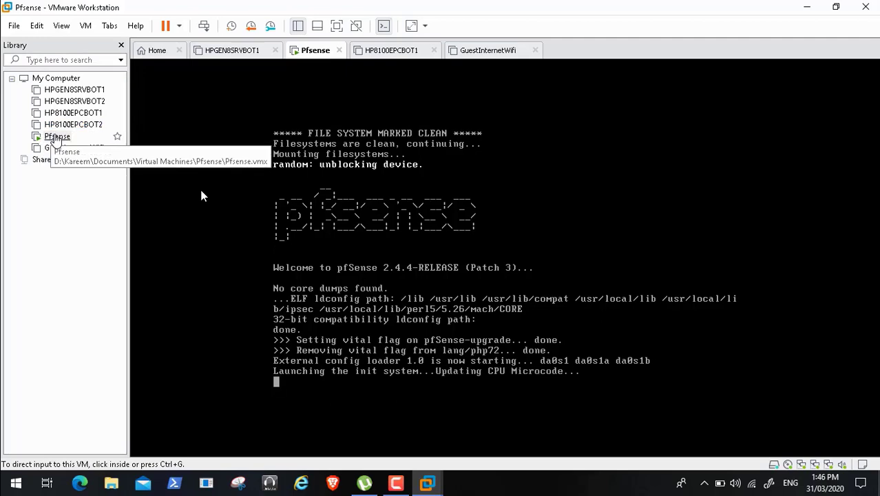
# - Examine the snapshot options and saved snapshots of the Pfsense virtual machine
pyautogui.rightClick(54, 137)
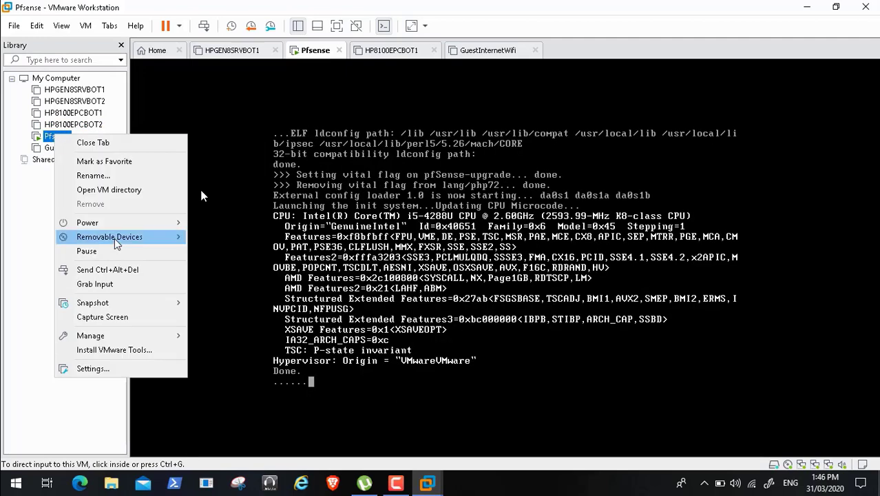
pyautogui.moveTo(117, 305)
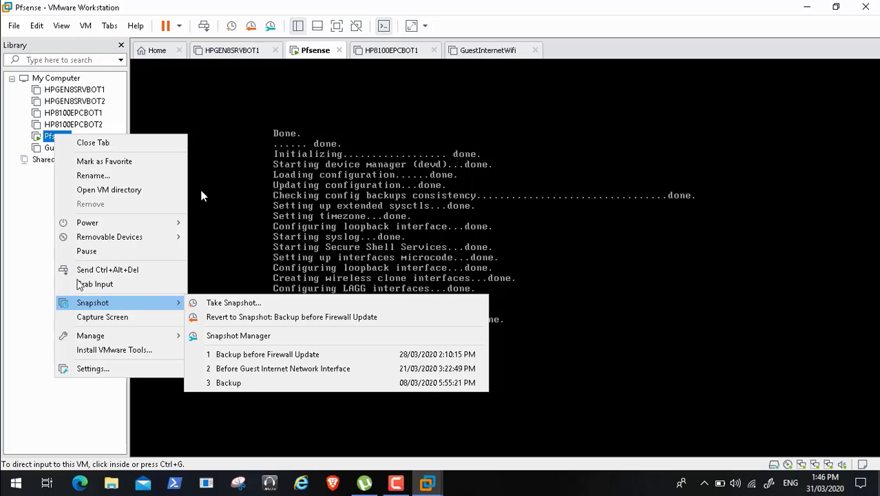
pyautogui.click(17, 268)
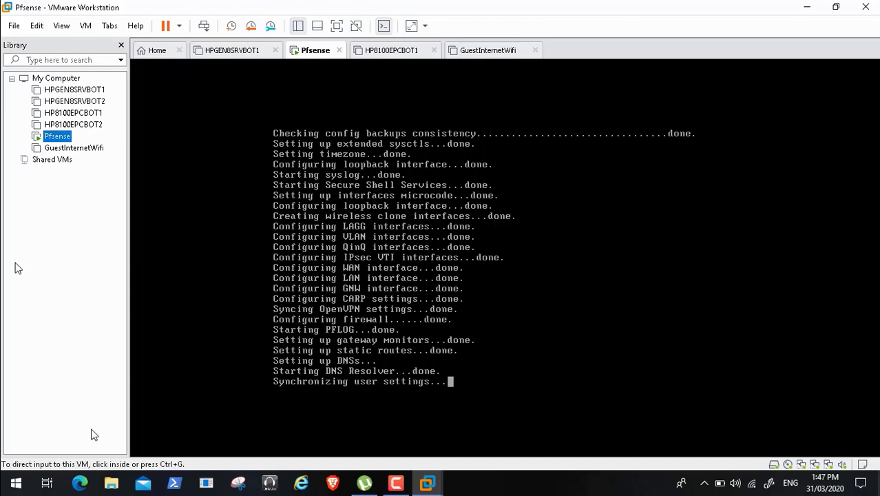
# - Open the pfSense web interface at 192.168.2.10 in Brave and proceed past the certificate warning
pyautogui.moveTo(37, 453)
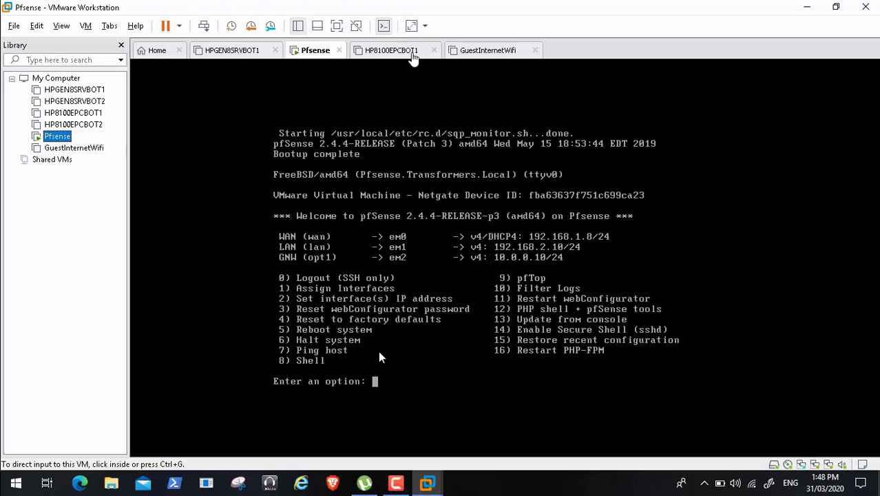
pyautogui.click(333, 484)
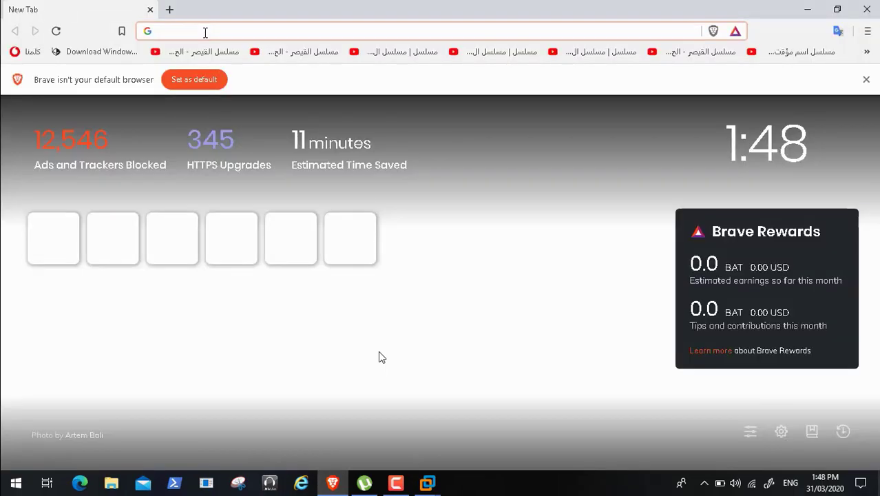
pyautogui.write('192.168.2.10')
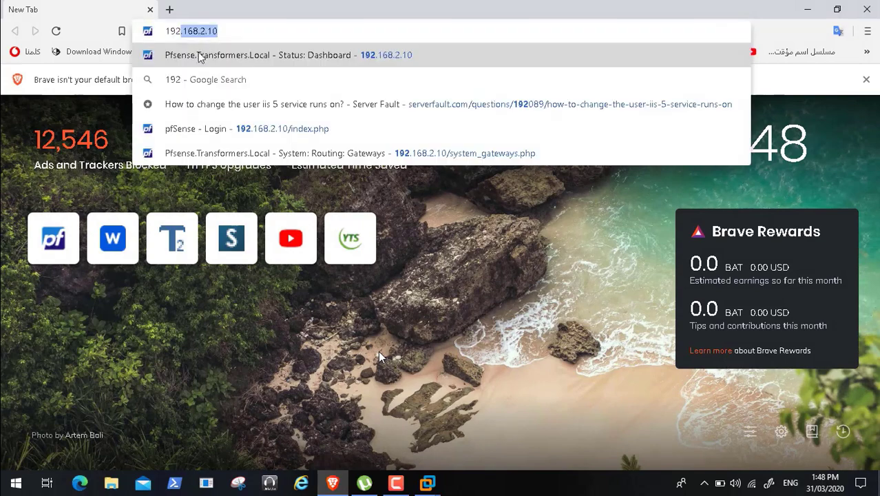
pyautogui.press('Return')
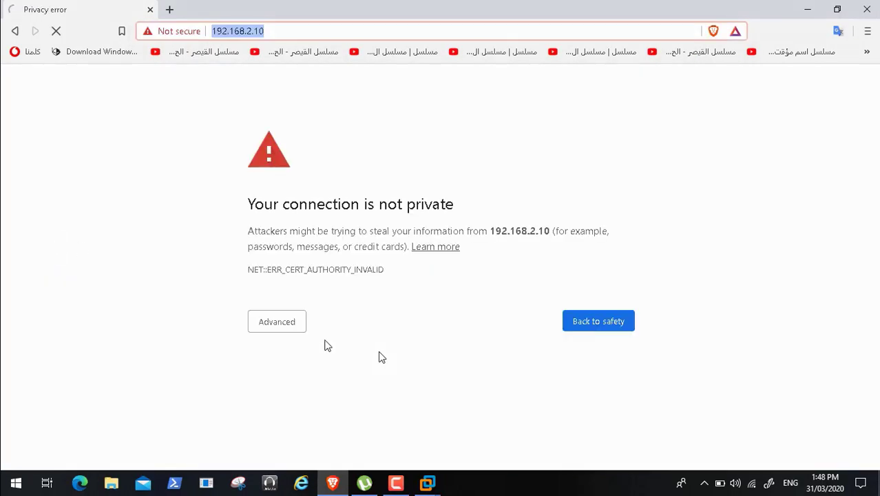
pyautogui.click(292, 325)
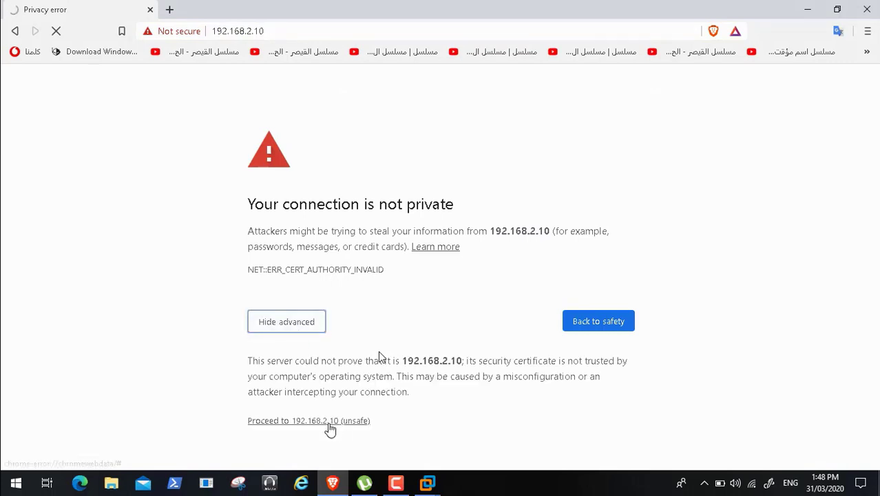
pyautogui.click(330, 429)
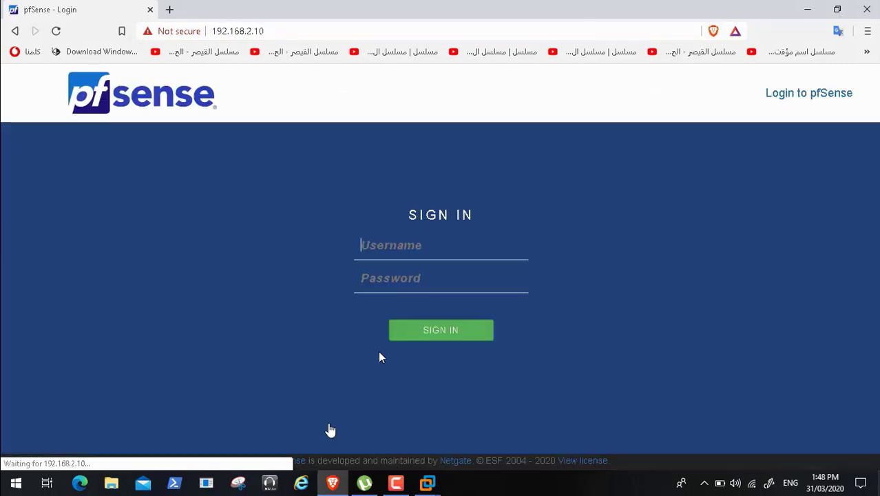
# - Sign in to pfSense with the username admin and the account password
pyautogui.write('admin')
pyautogui.press('Tab')
pyautogui.write('pfsense123')
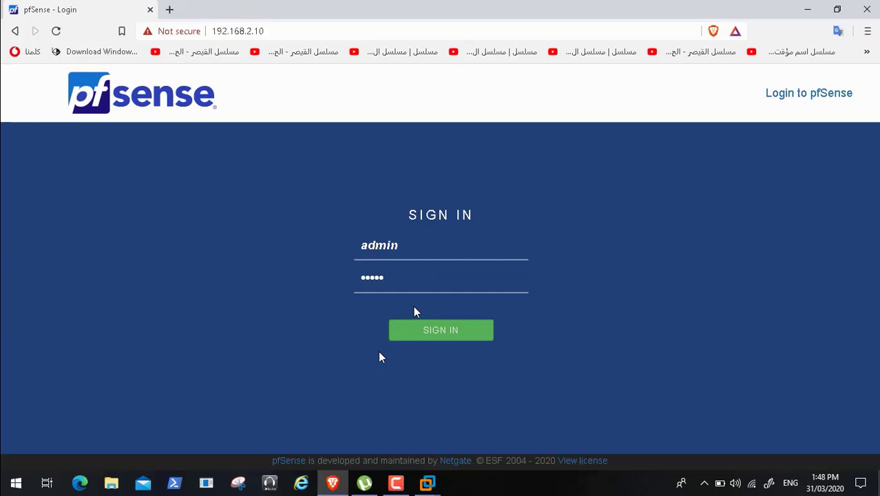
pyautogui.press('Return')
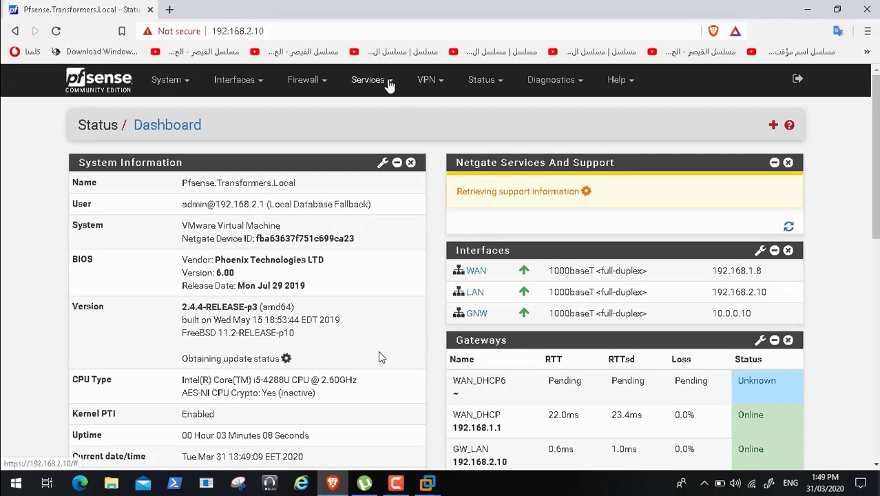
# - Open the voucher settings of the Guest_WiFi_Internet_Portal captive portal zone
pyautogui.click(390, 81)
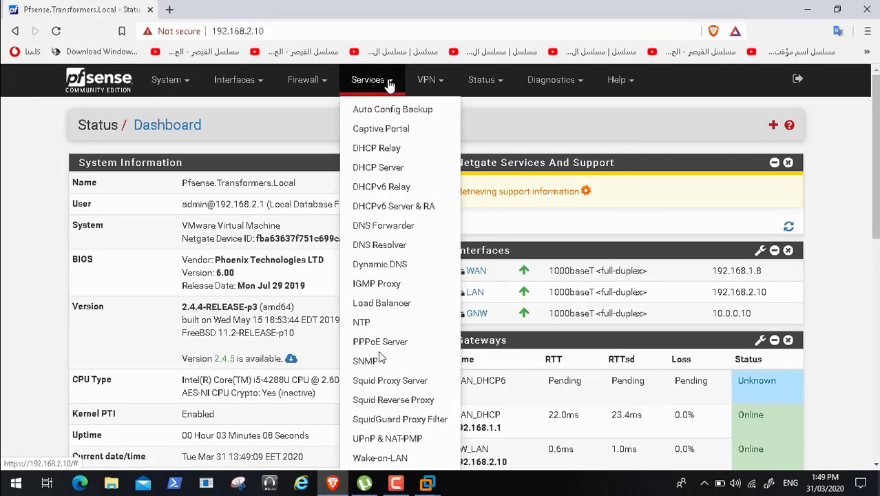
pyautogui.click(384, 131)
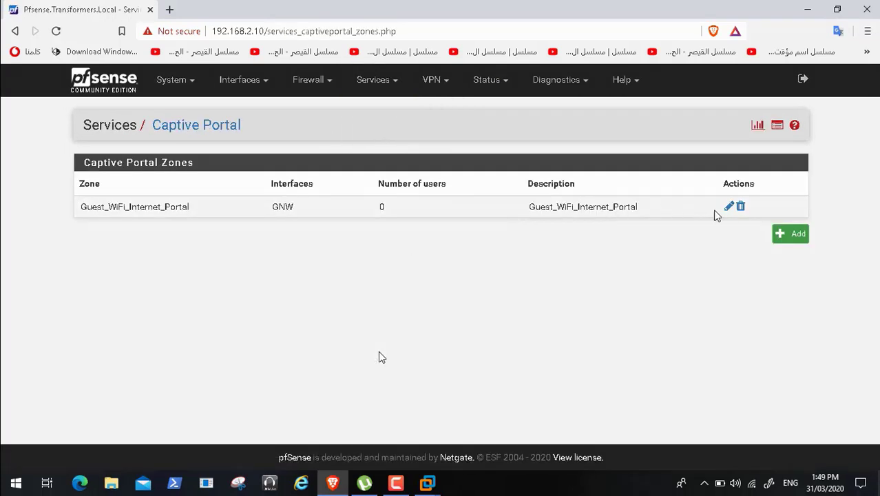
pyautogui.click(729, 208)
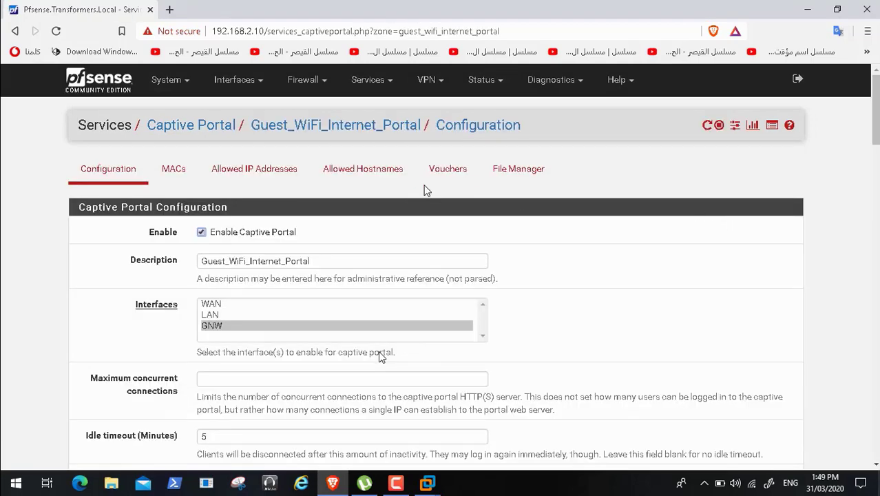
pyautogui.click(455, 174)
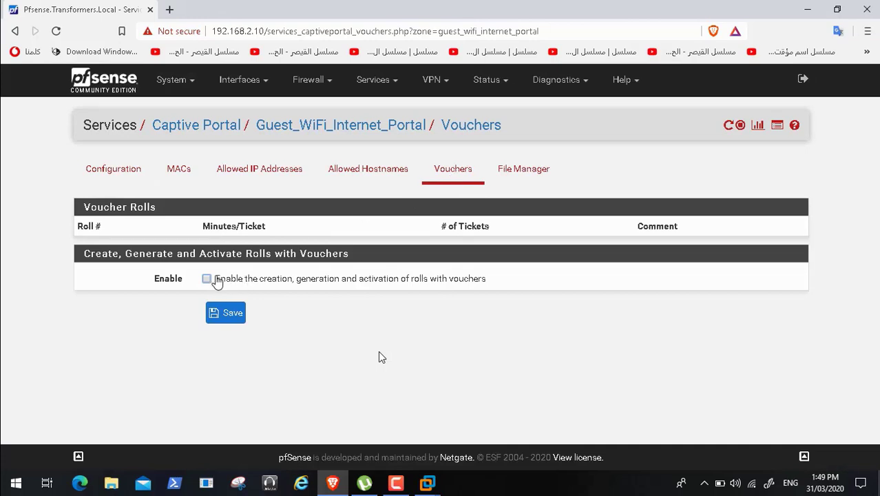
# - Enable the creation, generation and activation of voucher rolls and save the voucher settings with their default values
pyautogui.click(207, 279)
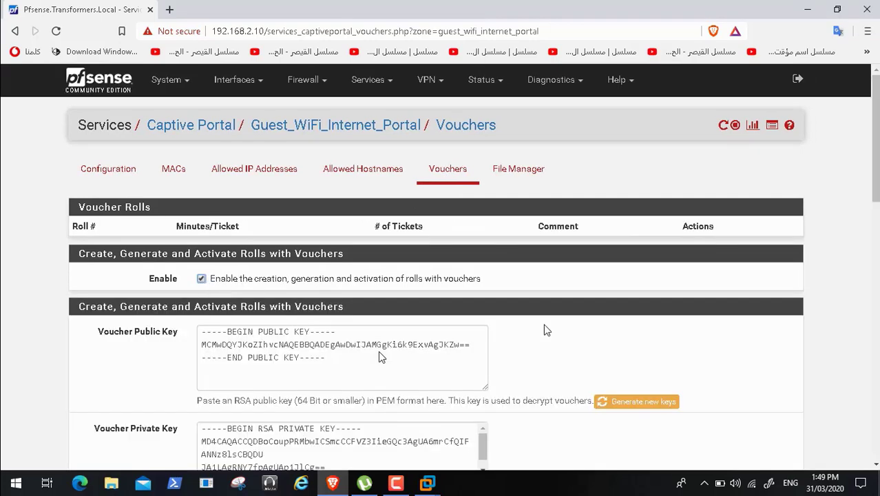
pyautogui.scroll(-4, 382, 356)
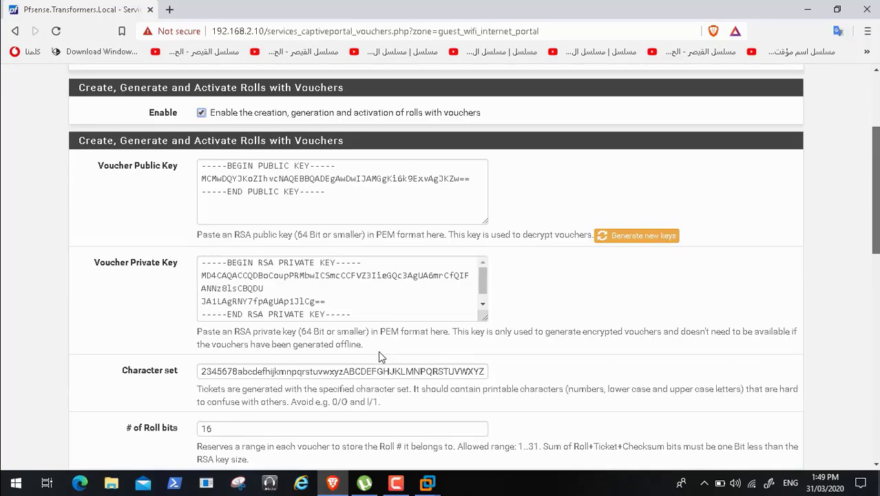
pyautogui.scroll(-5, 382, 357)
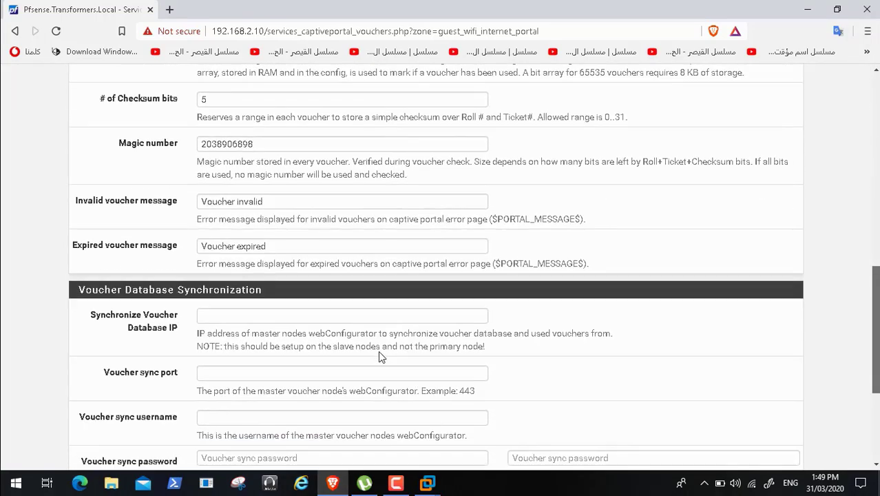
pyautogui.scroll(-3, 381, 357)
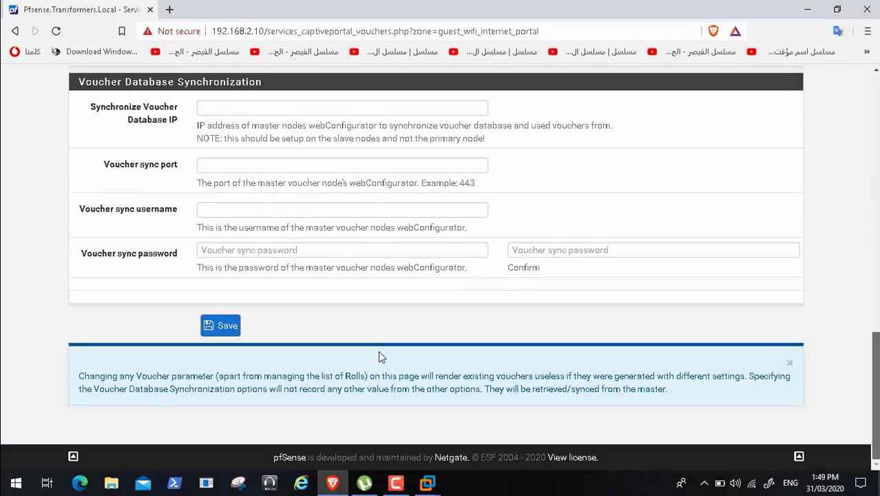
pyautogui.click(226, 329)
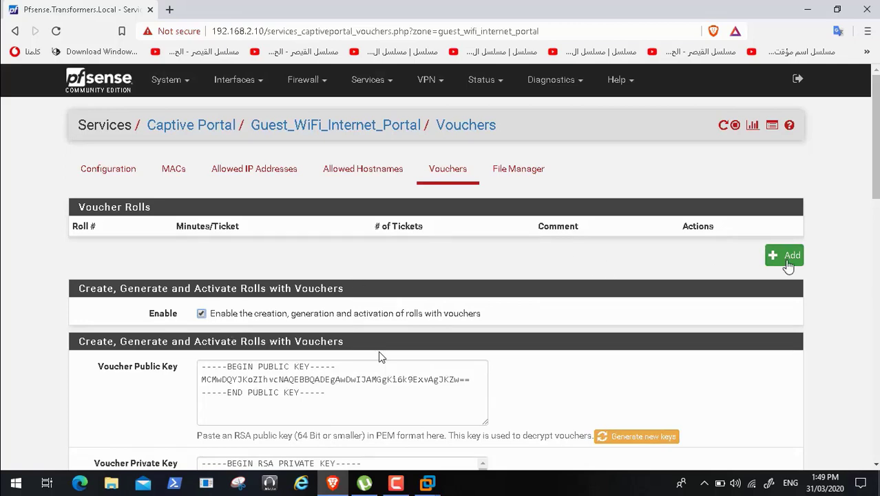
# - Start a new voucher roll with roll number 0, 60 minutes per ticket and a count of 10
pyautogui.scroll(-5, 379, 355)
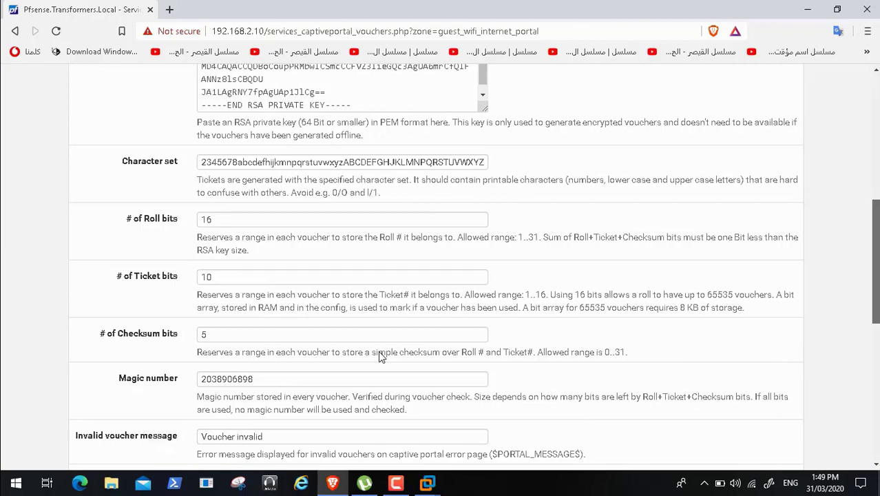
pyautogui.scroll(-5, 379, 355)
pyautogui.scroll(10, 380, 355)
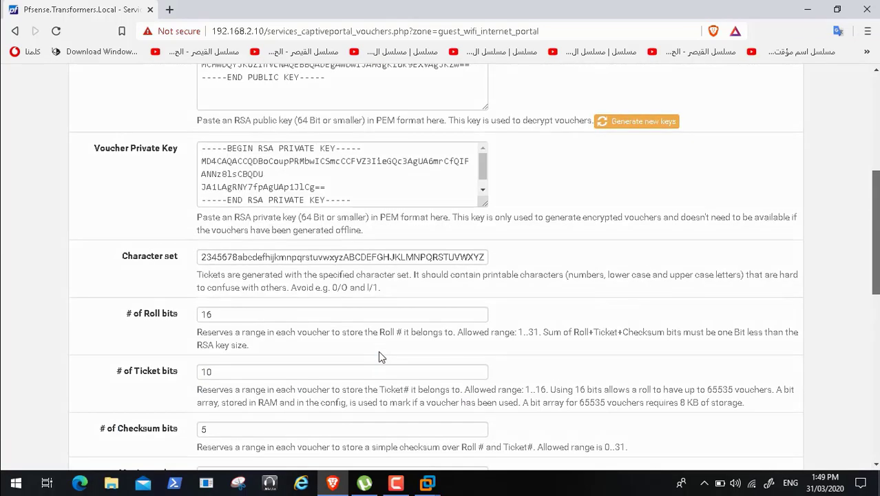
pyautogui.click(790, 185)
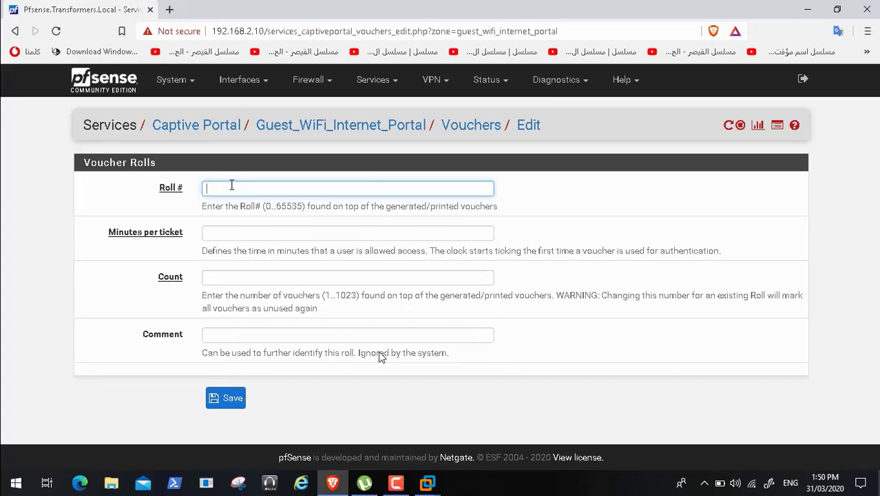
pyautogui.write('0')
pyautogui.click(222, 230)
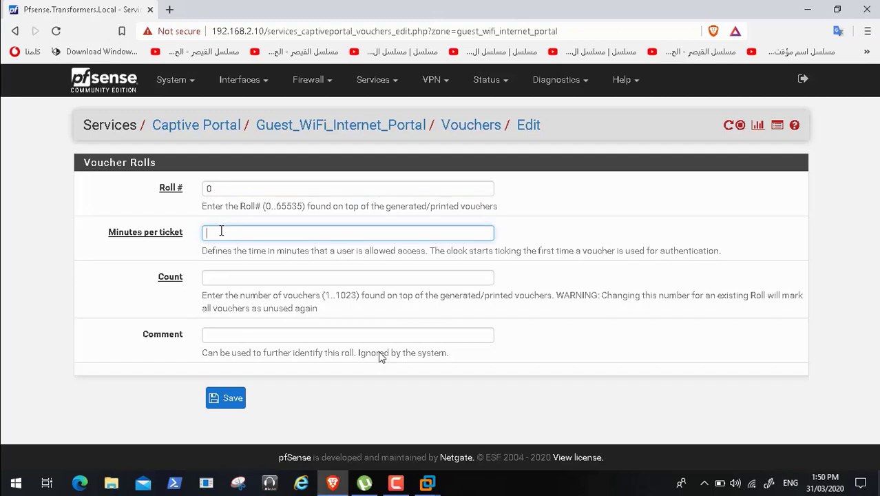
pyautogui.write('60')
pyautogui.click(222, 279)
pyautogui.write('10')
pyautogui.click(227, 334)
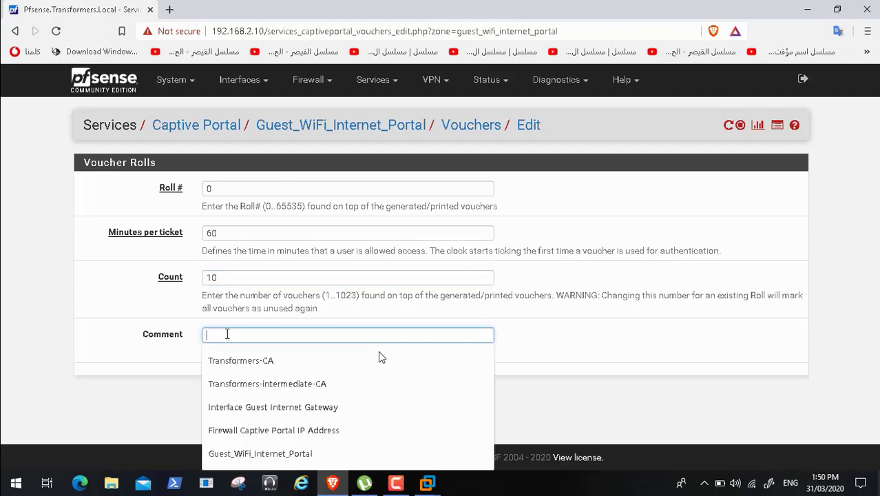
# - Pause the full-screen video playback and resume it
pyautogui.moveTo(267, 485)
pyautogui.click(32, 472)
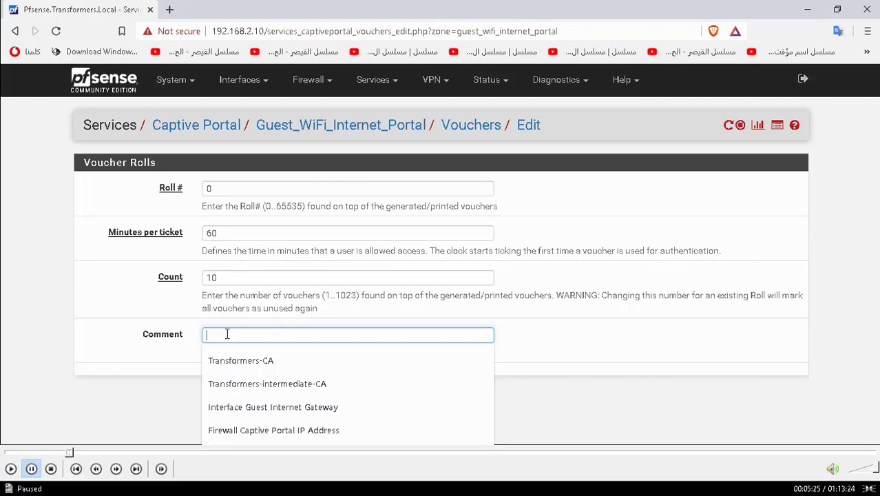
pyautogui.click(12, 474)
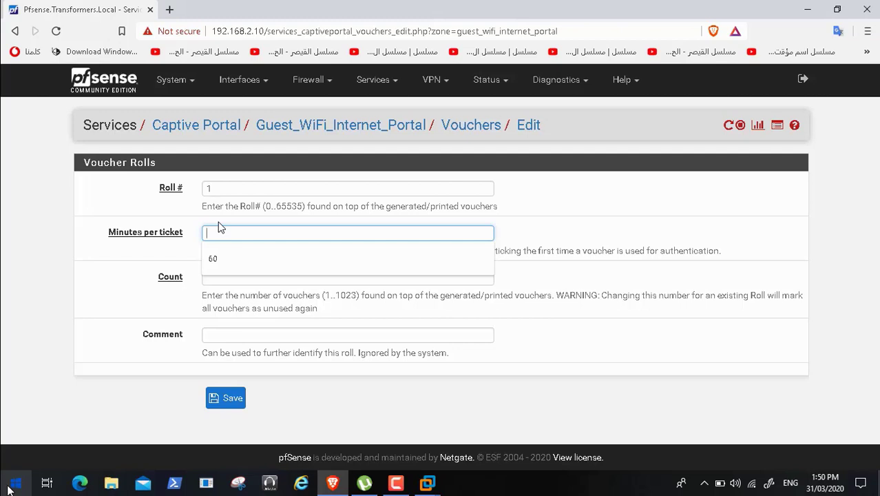
# - Open Calculator, enter 7 to start working out the minutes in a week, and skip ahead in the video playback
pyautogui.click(9, 490)
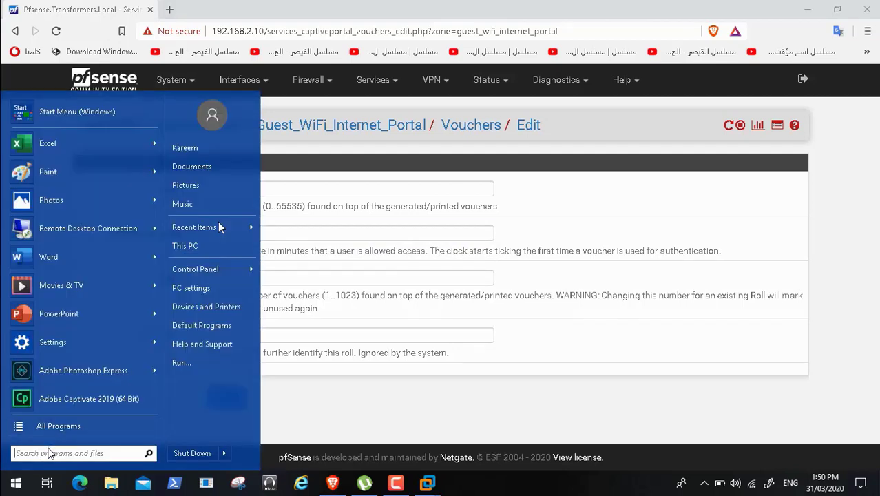
pyautogui.write('calc')
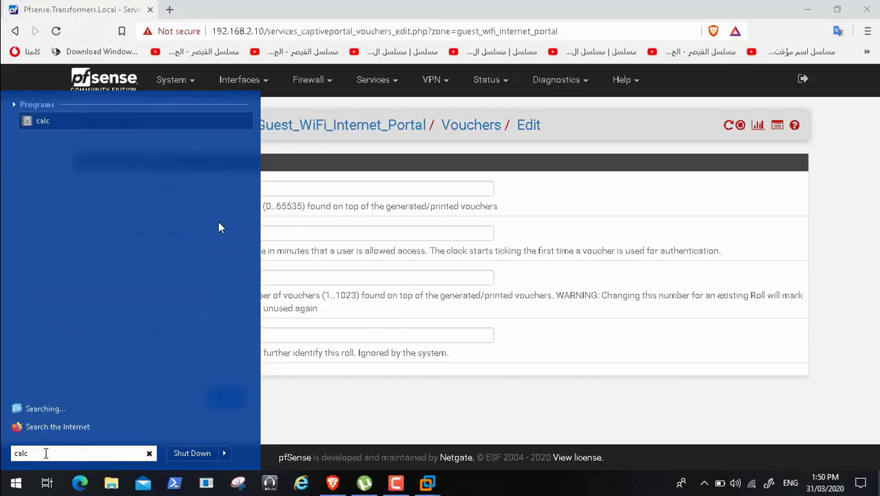
pyautogui.click(45, 121)
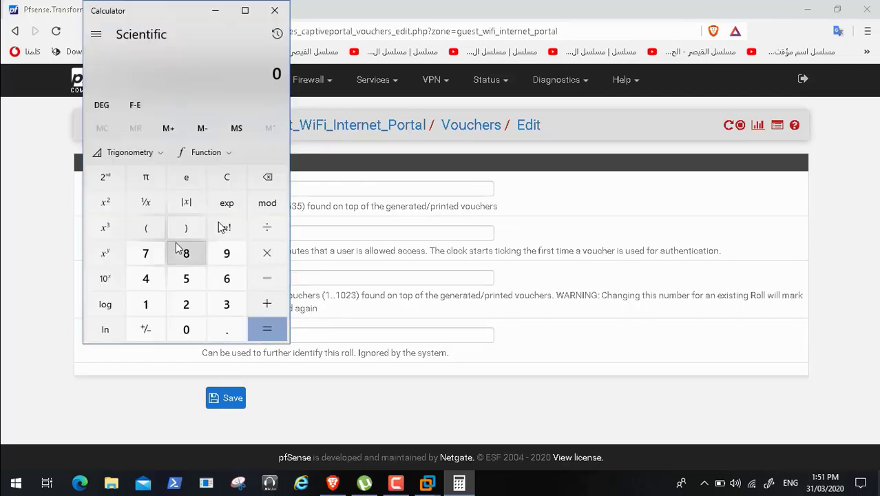
pyautogui.click(144, 252)
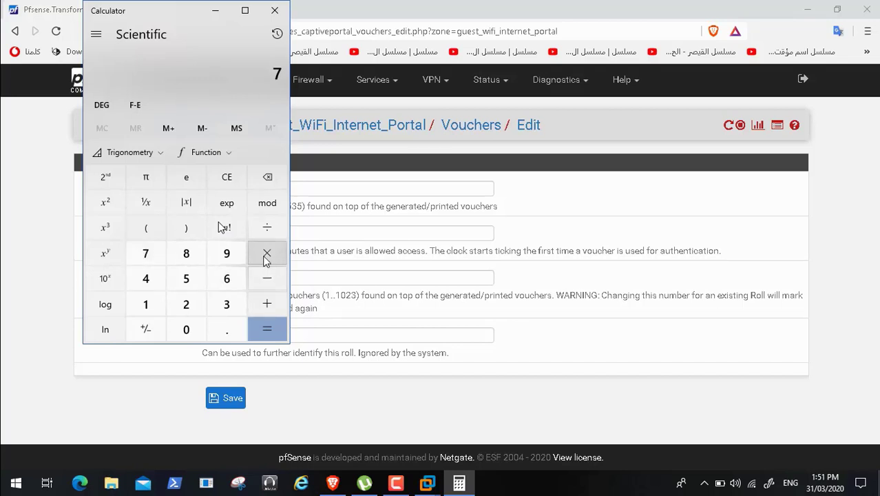
pyautogui.moveTo(43, 455)
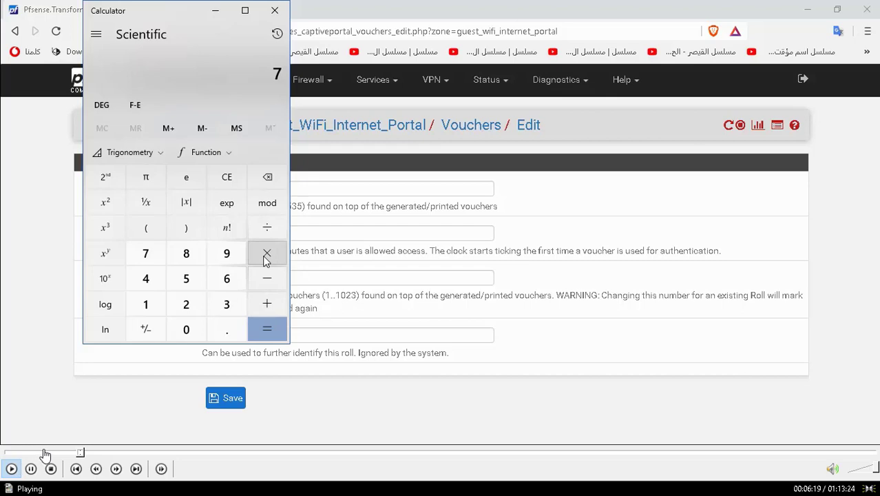
pyautogui.click(87, 454)
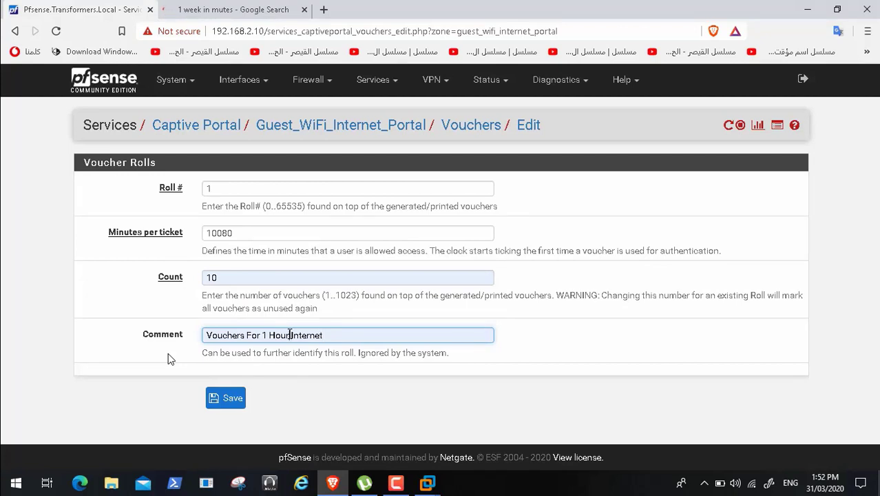
# - Change the comment of voucher roll 1 to Vouchers For 1 Week Internet
pyautogui.write('Week')
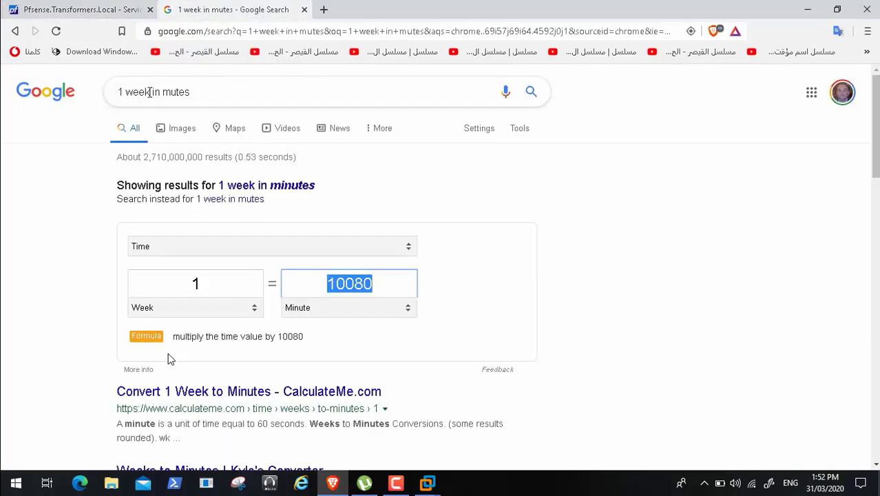
# - Search Google for "1 month in minutes" and select the converted minute value for copying
pyautogui.click(148, 91)
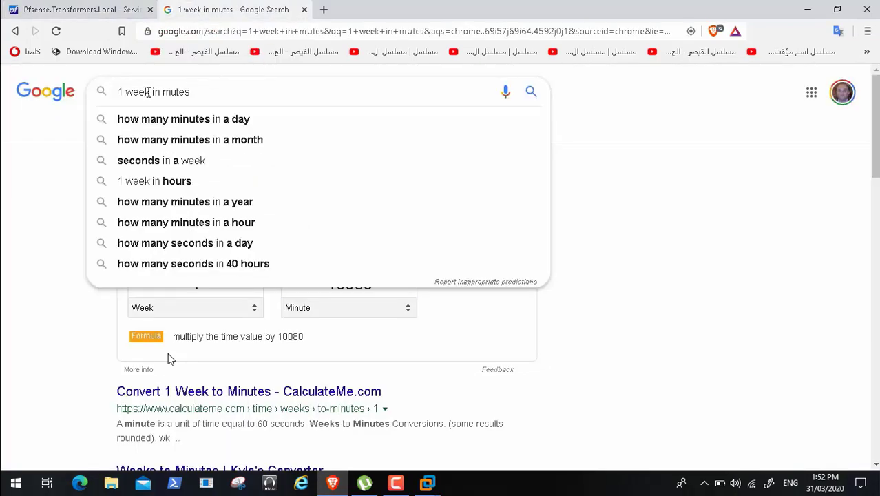
pyautogui.press('BackSpace')
pyautogui.press('BackSpace')
pyautogui.press('BackSpace')
pyautogui.write('month')
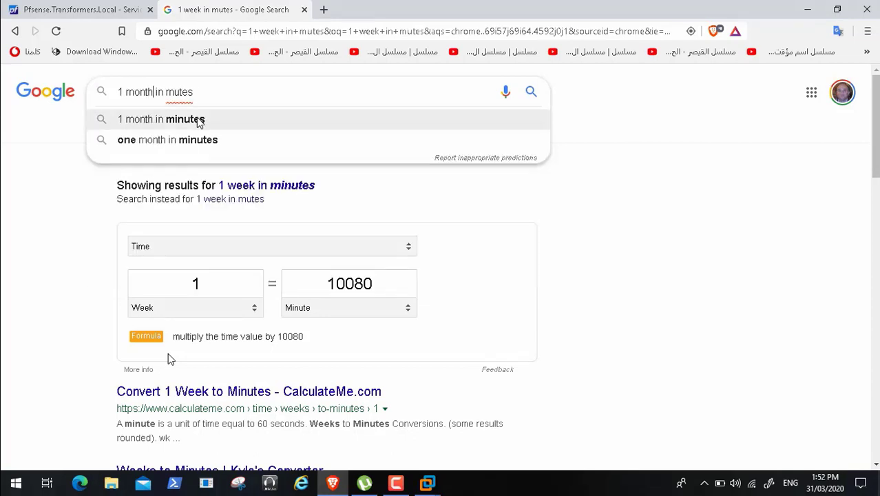
pyautogui.click(198, 121)
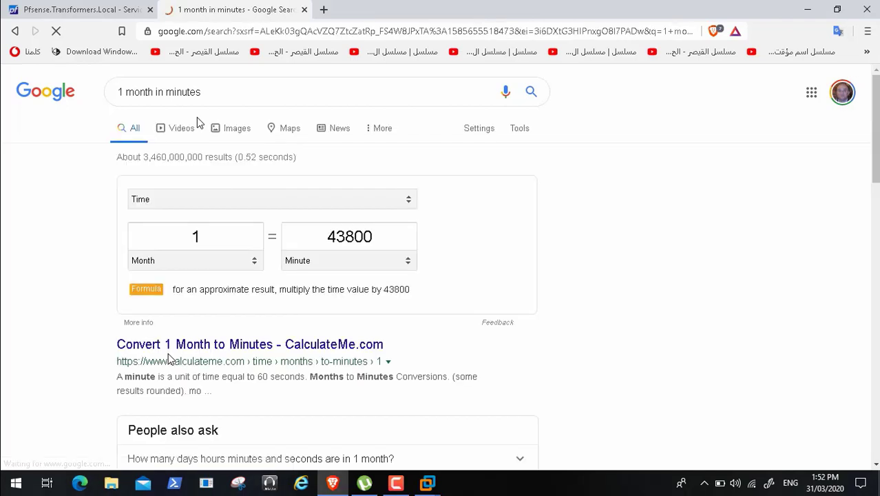
pyautogui.click(371, 239)
pyautogui.hotkey('ctrl', 'c')
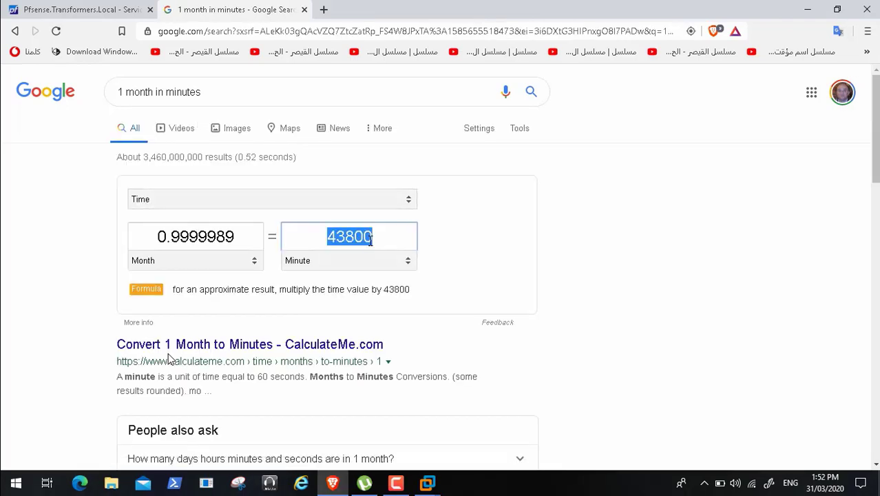
# - Return to the pfSense form for voucher roll 2 and set 43800 minutes per ticket and a count of 10
pyautogui.click(96, 13)
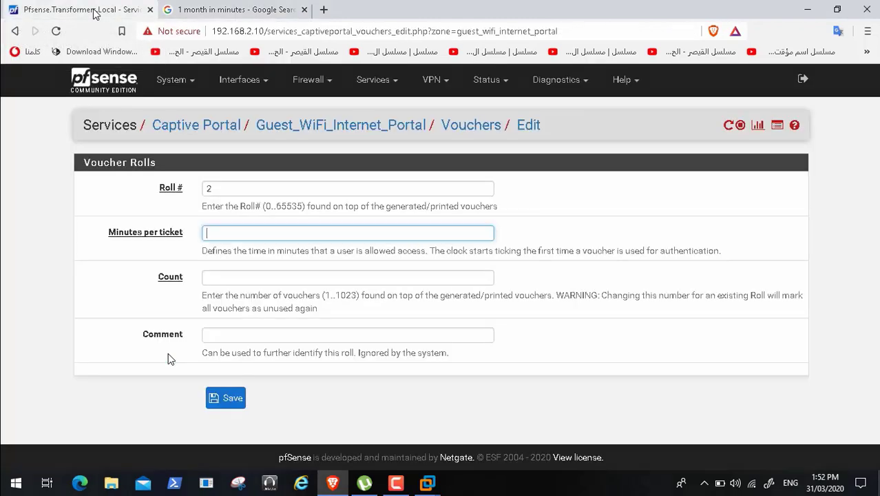
pyautogui.hotkey('ctrl', 'v')
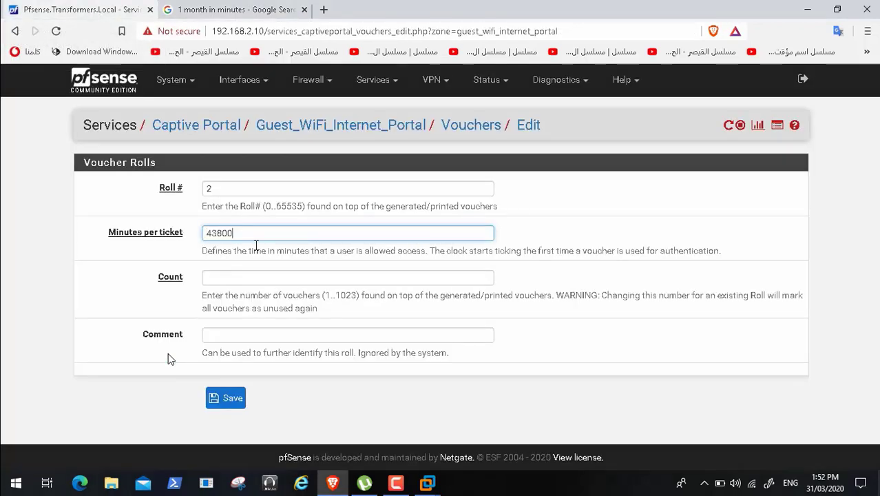
pyautogui.click(242, 274)
pyautogui.write('10')
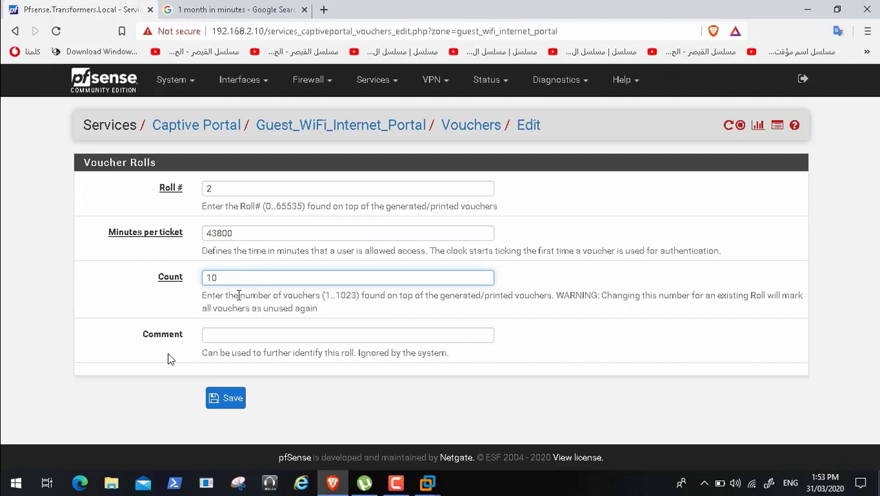
# - Set the comment of roll 2 to Vouchers For 1 Month Internet and save the roll
pyautogui.click(228, 334)
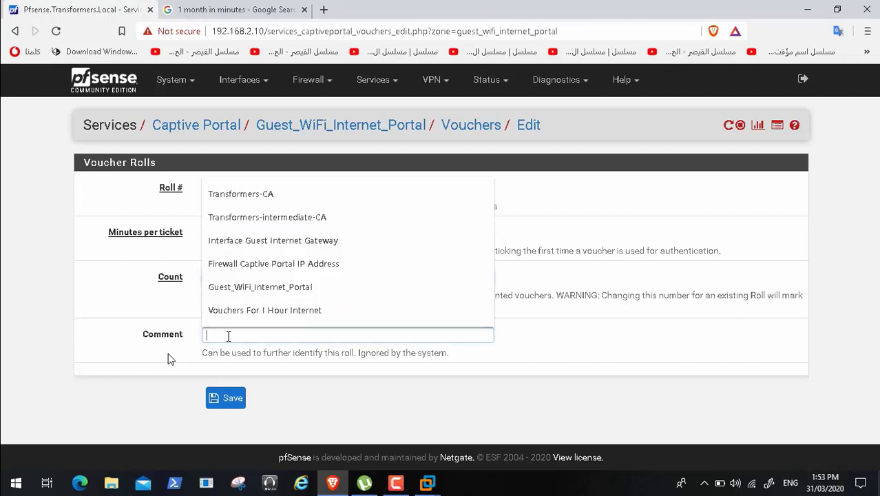
pyautogui.click(279, 312)
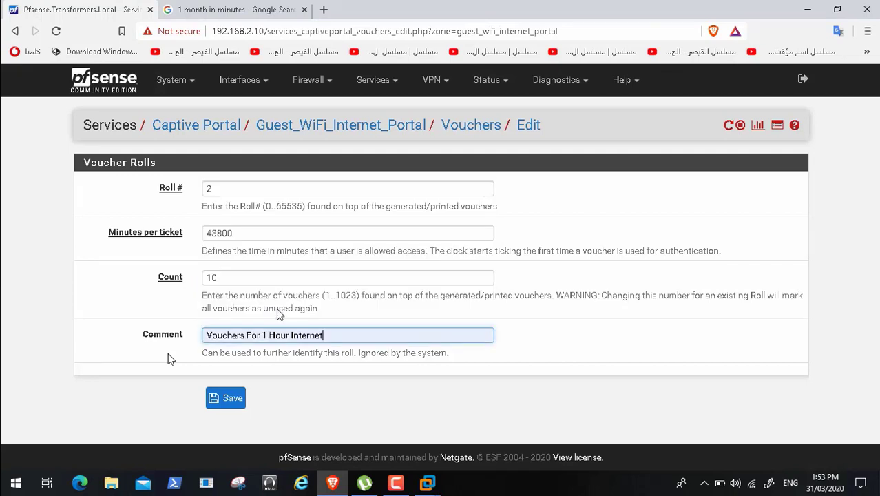
pyautogui.press('BackSpace')
pyautogui.press('BackSpace')
pyautogui.press('BackSpace')
pyautogui.press('BackSpace')
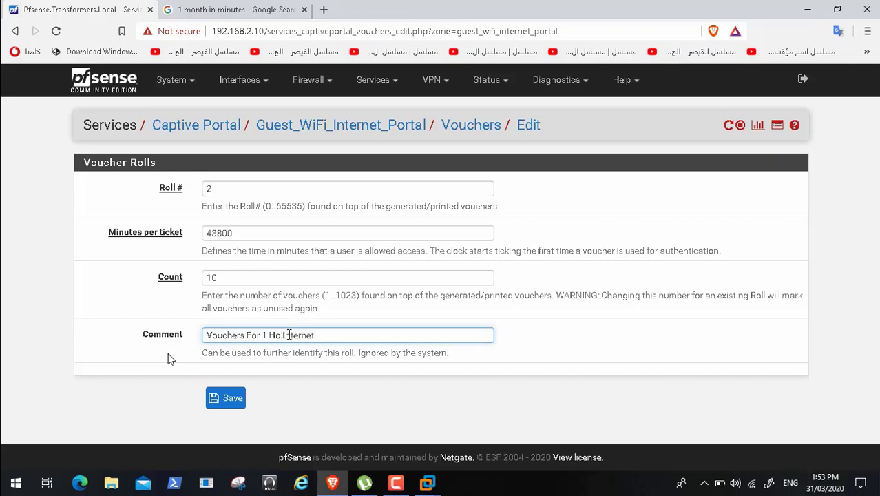
pyautogui.write('Month')
pyautogui.click(227, 401)
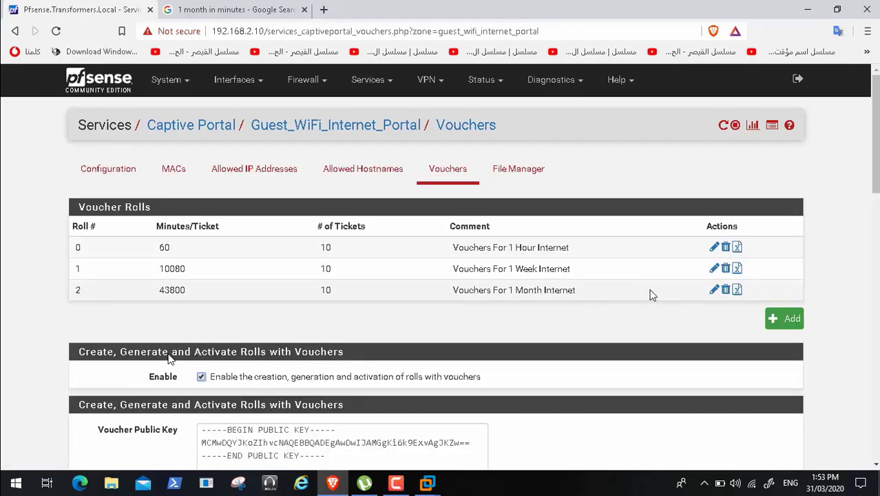
# - Export the hour, week and month voucher rolls as CSV files, saving each to the Downloads folder under its suggested name
pyautogui.click(738, 248)
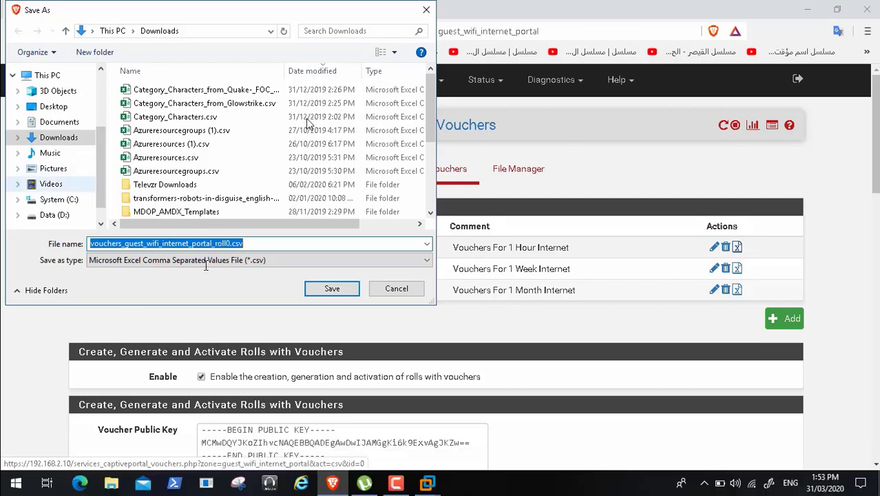
pyautogui.click(333, 290)
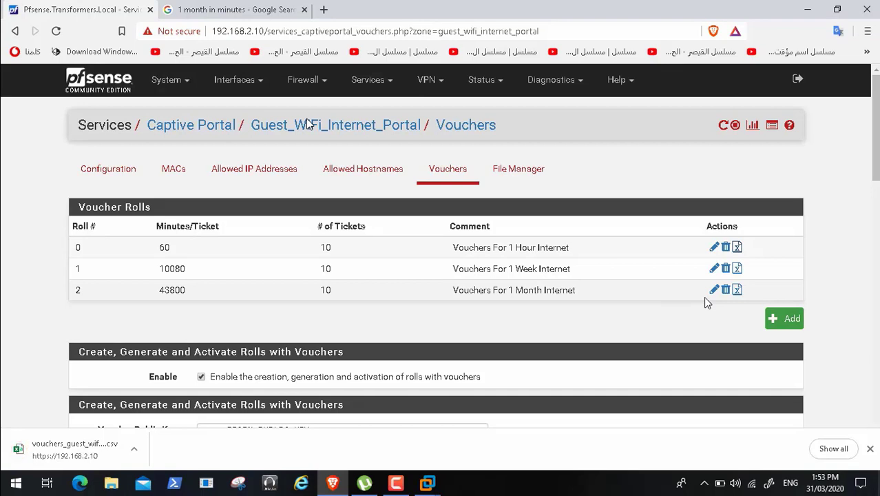
pyautogui.click(740, 272)
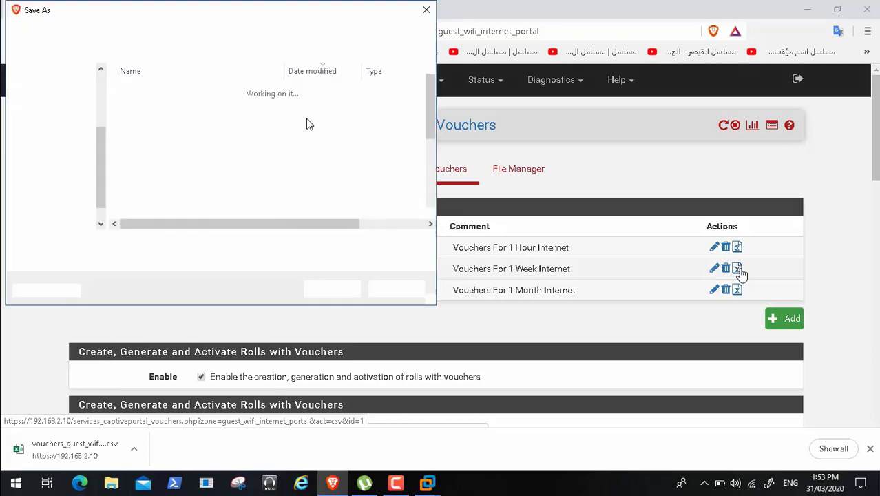
pyautogui.click(324, 291)
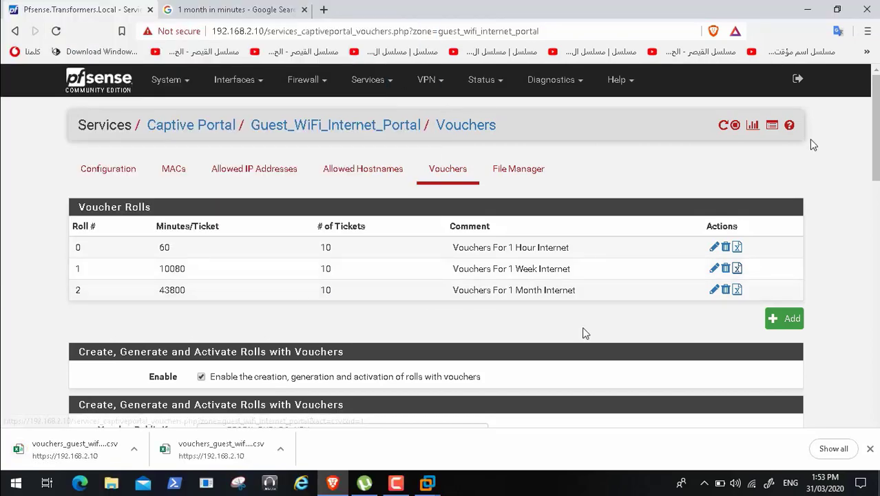
pyautogui.click(738, 292)
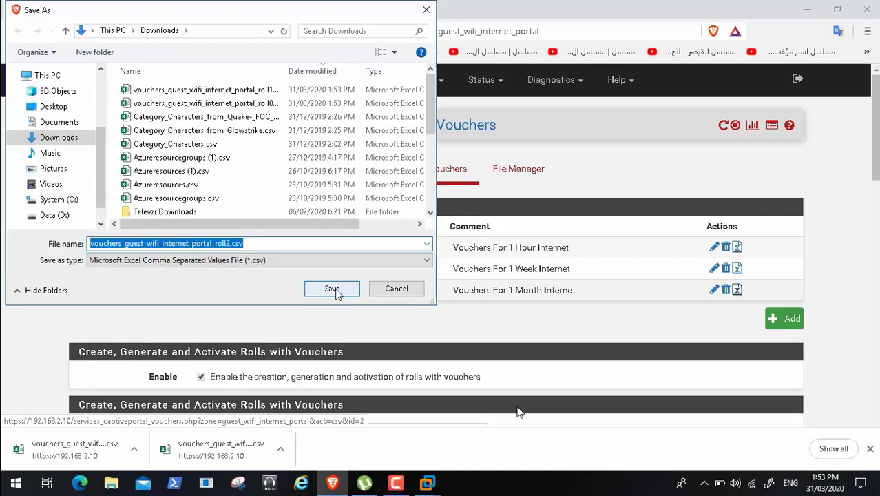
pyautogui.click(334, 289)
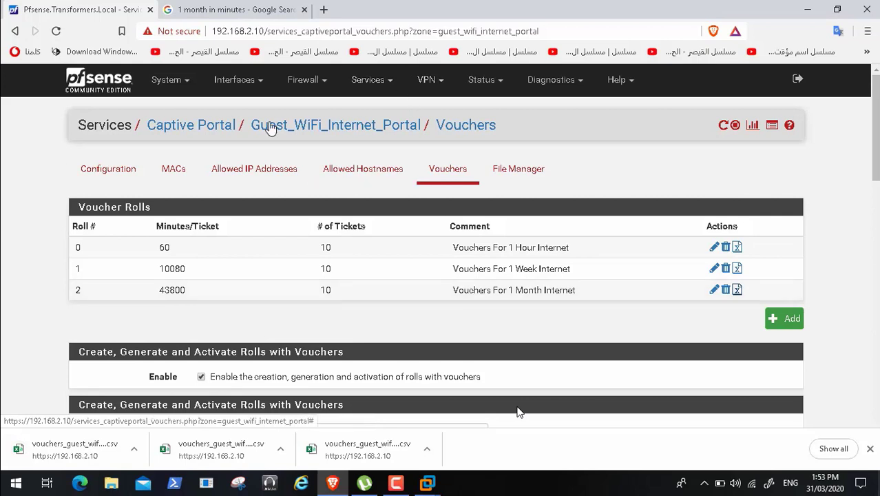
# - Open the Guest_WiFi_Internet_Portal zone for editing and go to the HTML Page Contents section of its configuration
pyautogui.click(215, 129)
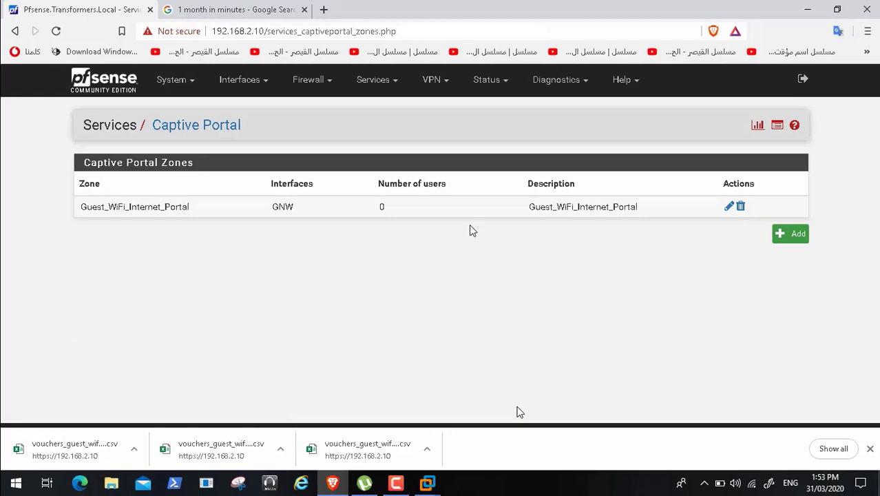
pyautogui.click(729, 208)
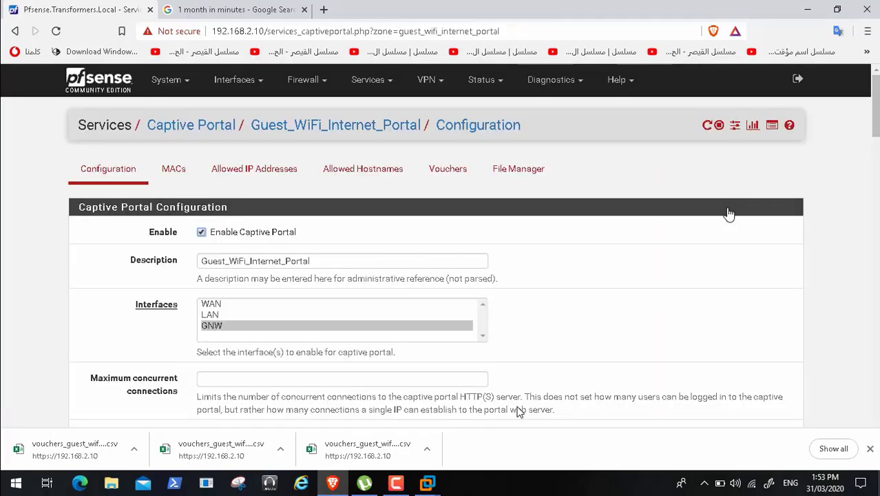
pyautogui.scroll(-12, 518, 412)
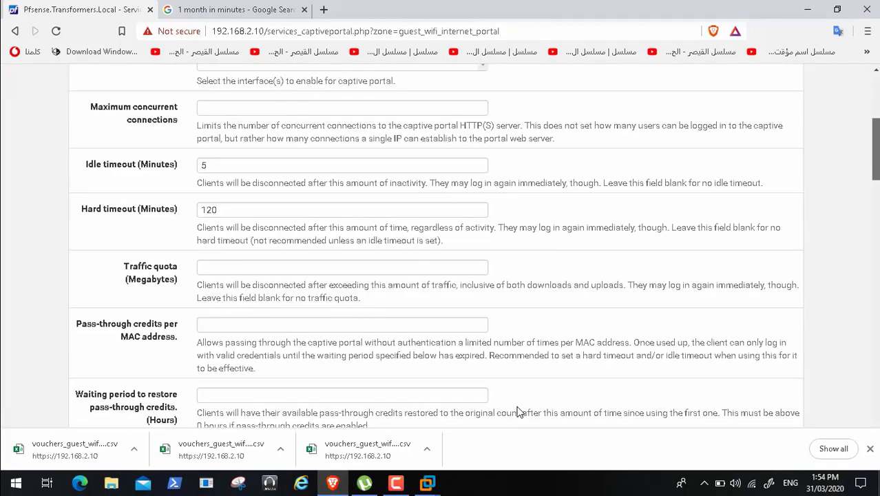
pyautogui.scroll(-4, 518, 411)
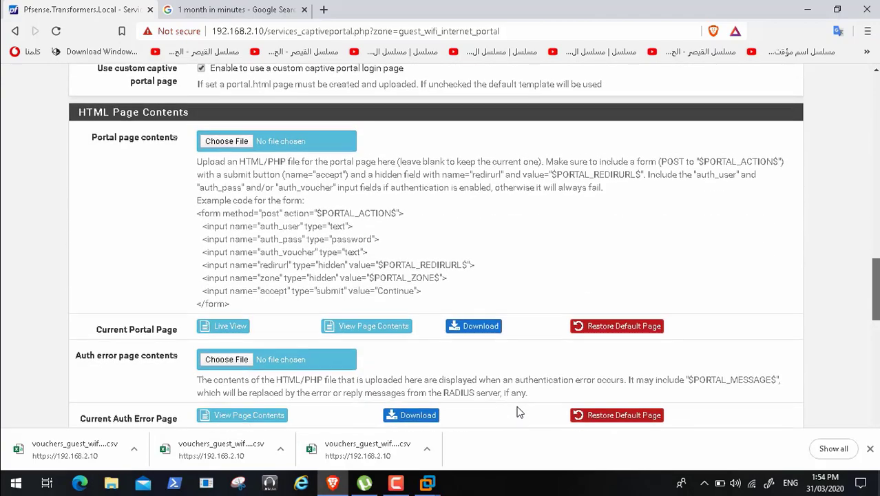
pyautogui.scroll(-1, 520, 411)
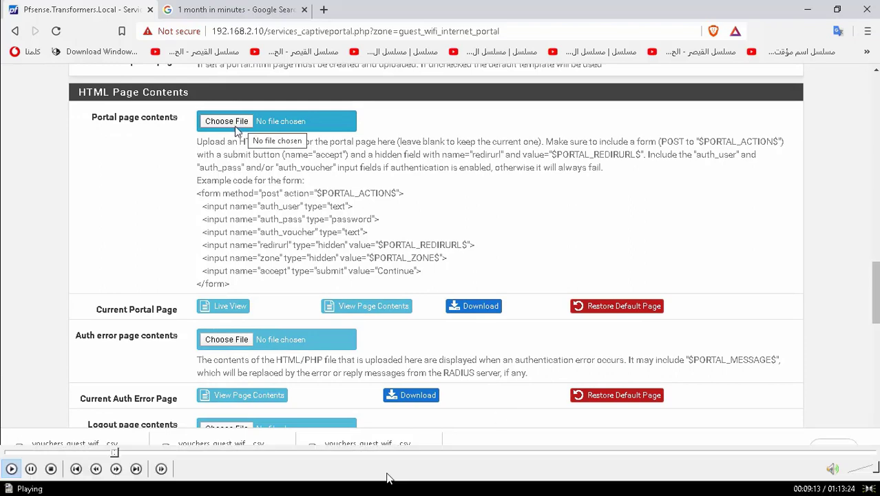
# - Pause the full-screen video Video96.mp4, leave full screen and minimise the player to get to File Explorer
pyautogui.click(31, 469)
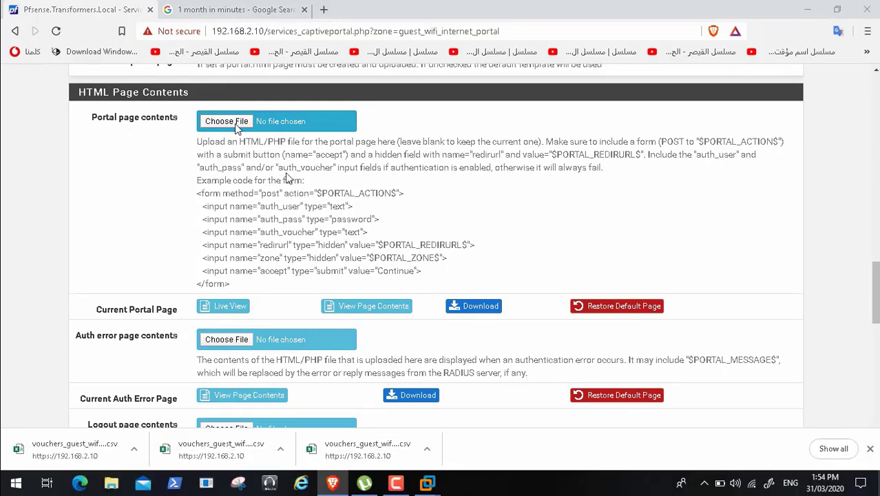
pyautogui.doubleClick(288, 178)
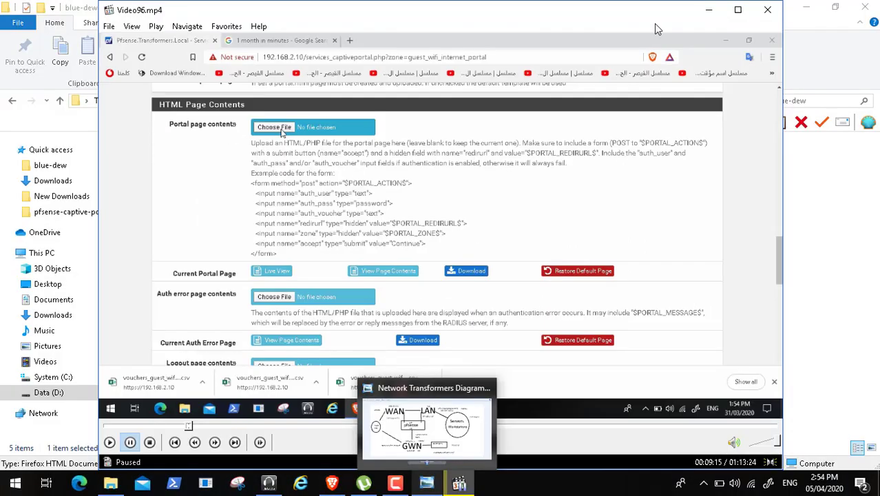
pyautogui.click(708, 10)
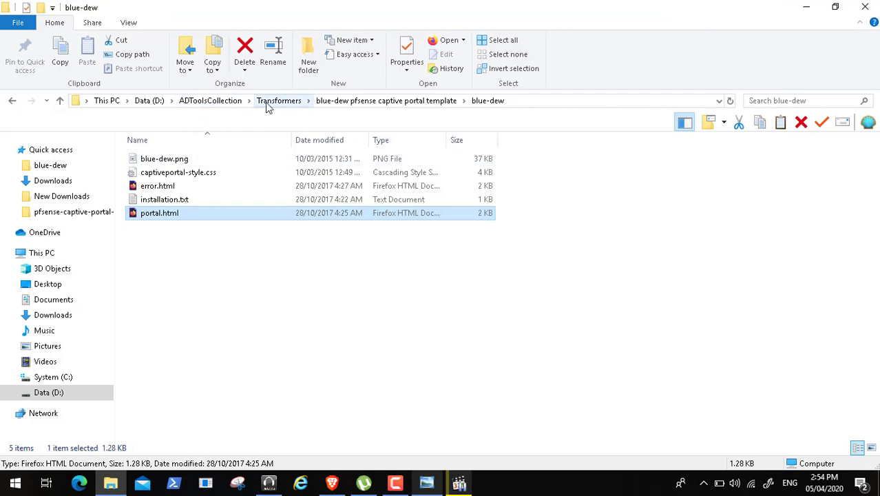
# - Browse from ADToolsCollection through Transformers and the blue-dew pfsense captive portal template to the blue-dew folder, and open portal.html
pyautogui.click(221, 108)
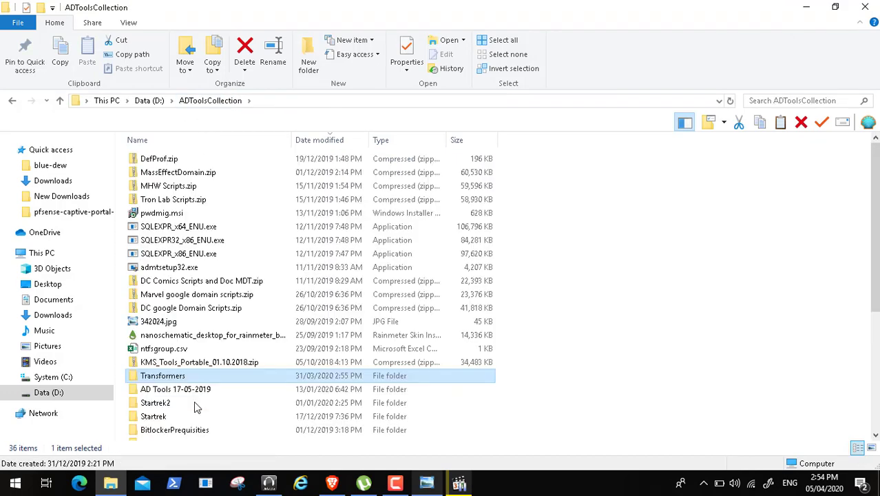
pyautogui.doubleClick(183, 378)
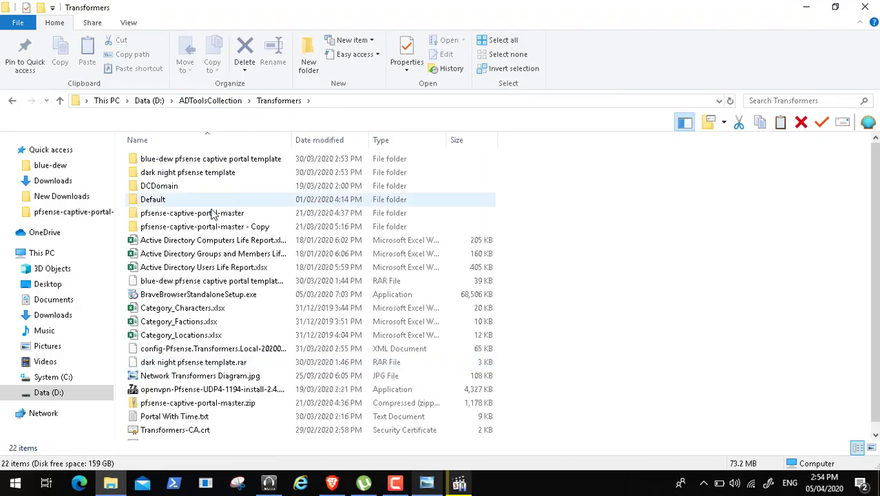
pyautogui.doubleClick(205, 161)
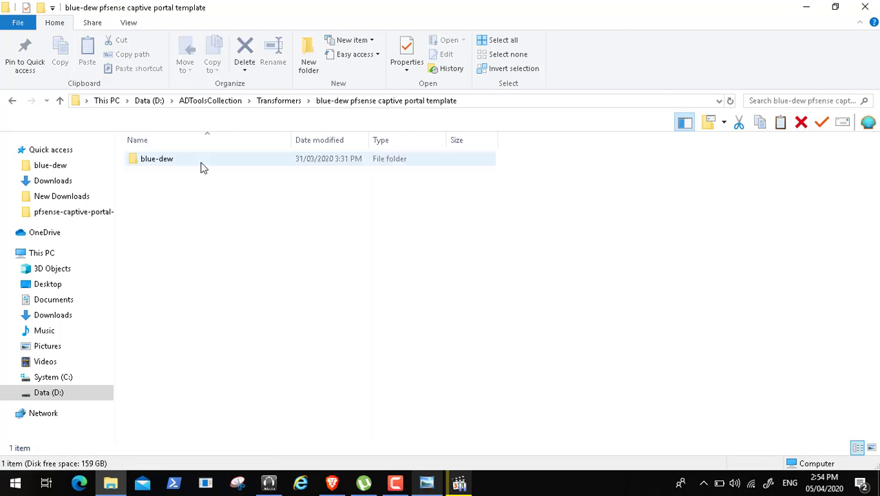
pyautogui.doubleClick(166, 161)
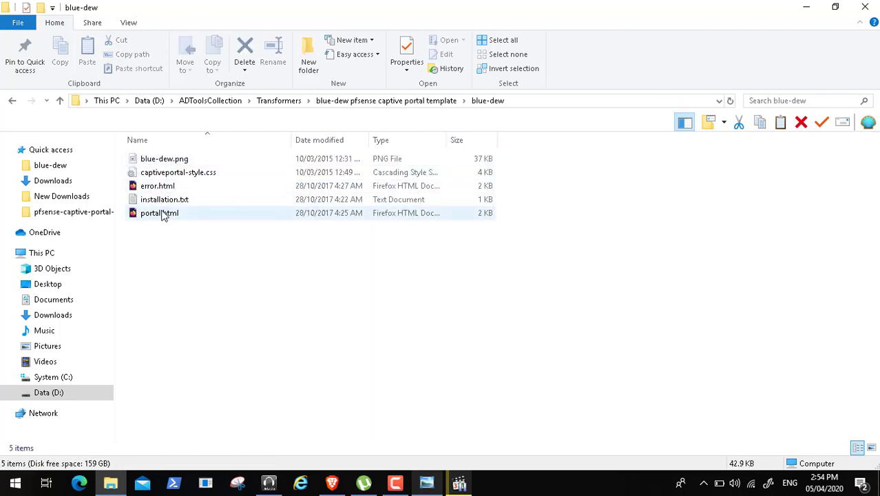
pyautogui.doubleClick(164, 215)
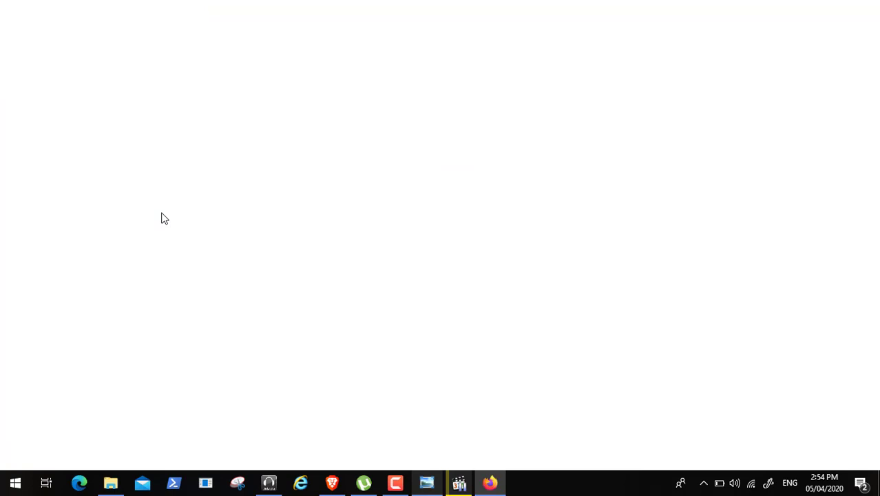
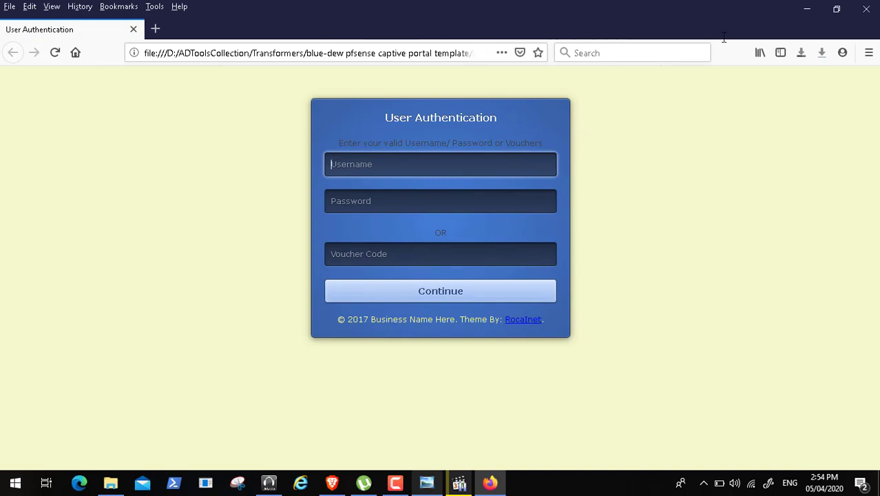
# - Close the blue-dew preview and open portal.html from the pfsense-captive-portal-master folder in Transformers
pyautogui.click(868, 10)
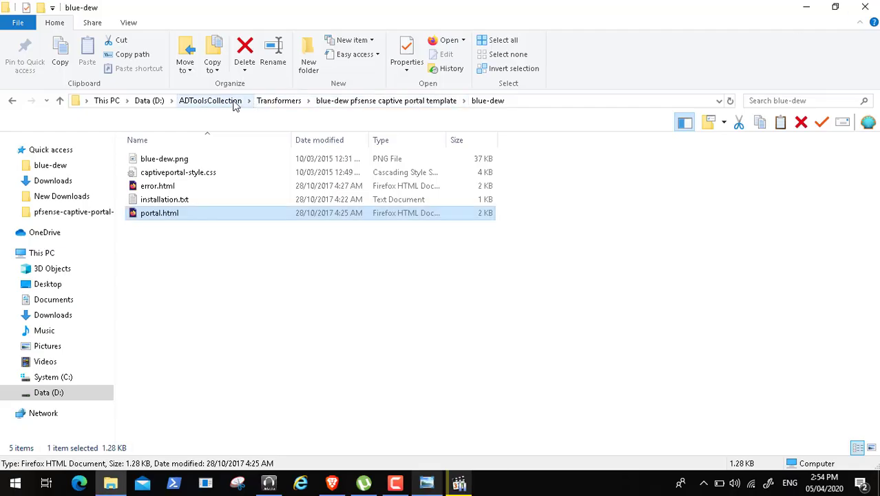
pyautogui.click(279, 101)
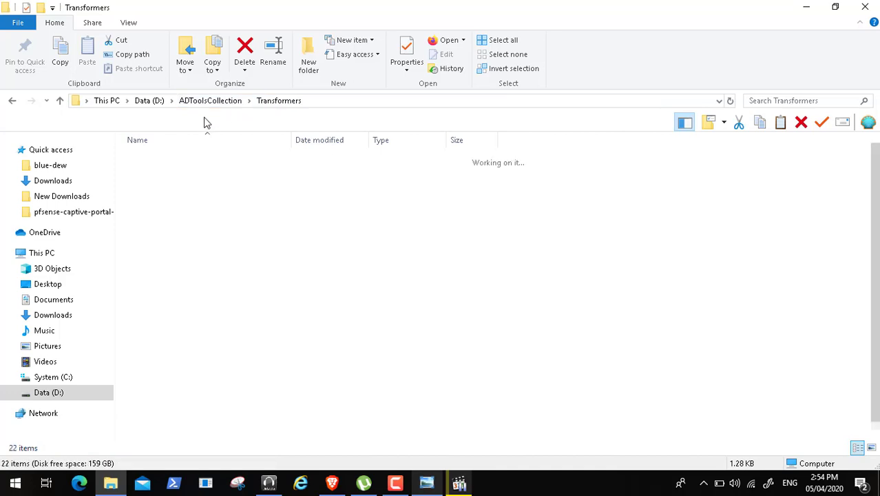
pyautogui.doubleClick(178, 214)
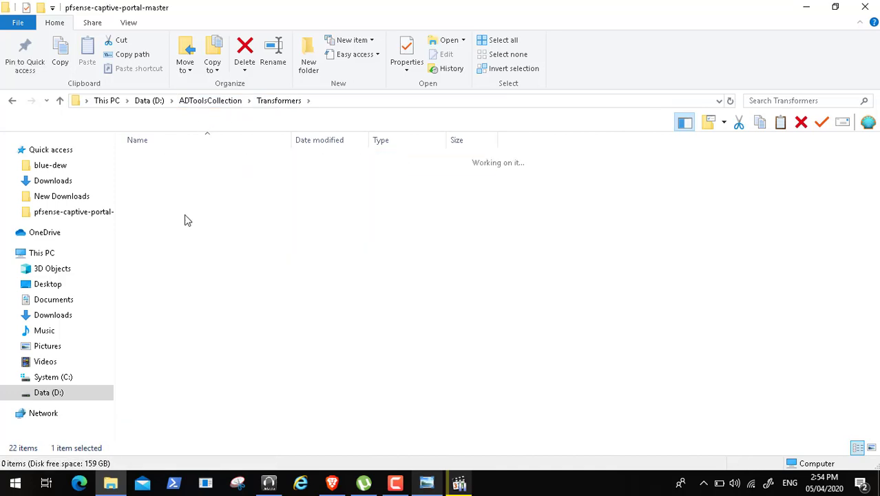
pyautogui.click(166, 255)
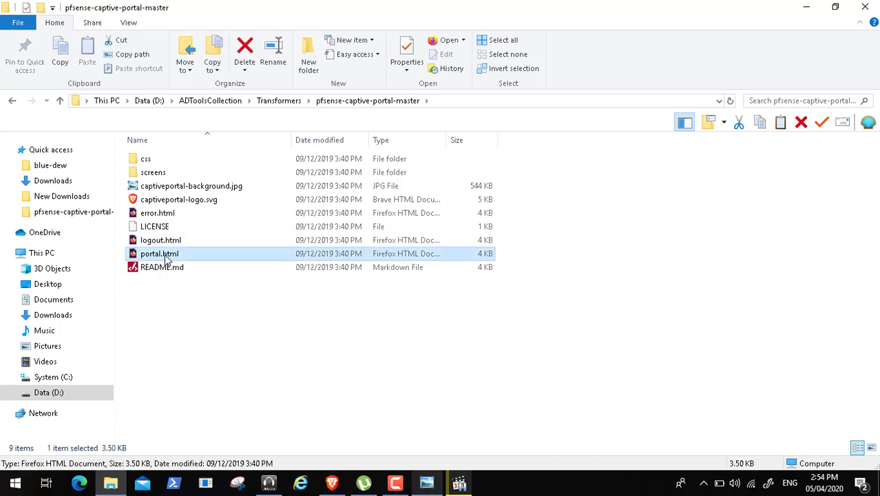
pyautogui.doubleClick(166, 255)
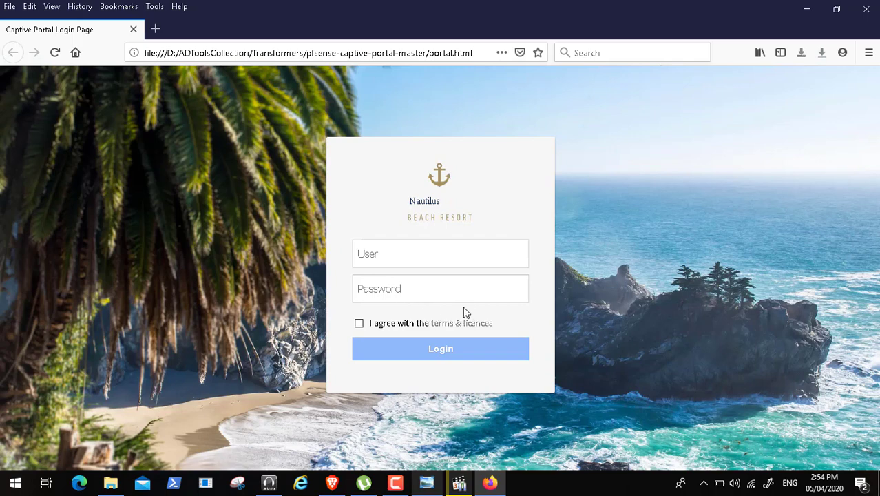
# - Close that preview, return to the blue-dew folder inside its template folder, and view its portal.html once more before closing it
pyautogui.click(867, 10)
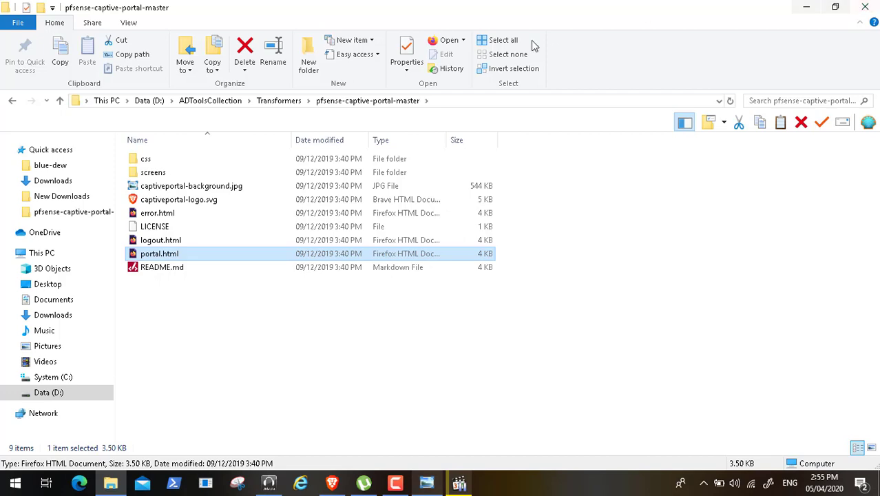
pyautogui.click(279, 101)
pyautogui.doubleClick(195, 166)
pyautogui.click(166, 160)
pyautogui.doubleClick(165, 158)
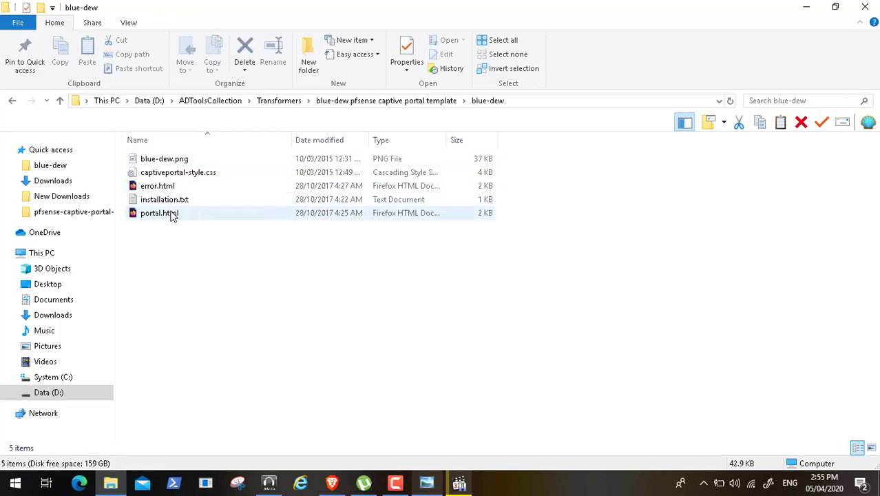
pyautogui.click(173, 215)
pyautogui.doubleClick(172, 215)
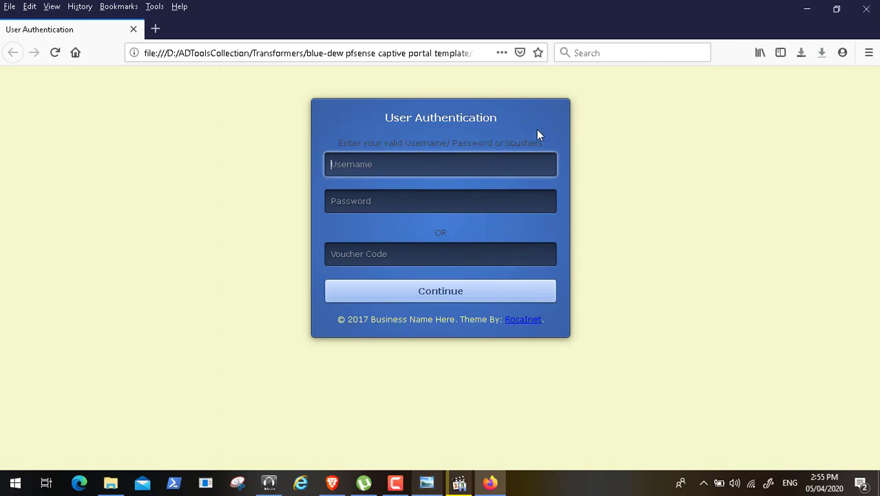
pyautogui.click(864, 8)
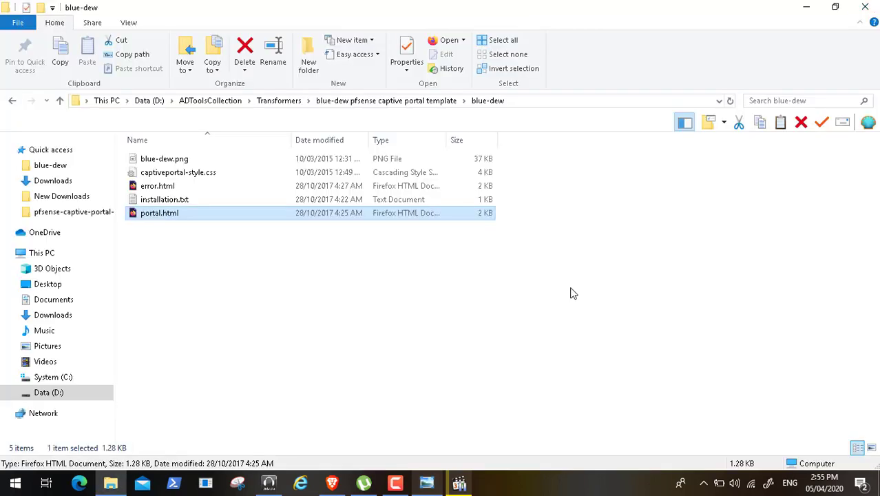
# - Switch to Brave, open the Login Page Templates | Guest Internet bookmark from Imported from Chrome, and look through the template previews
pyautogui.click(332, 483)
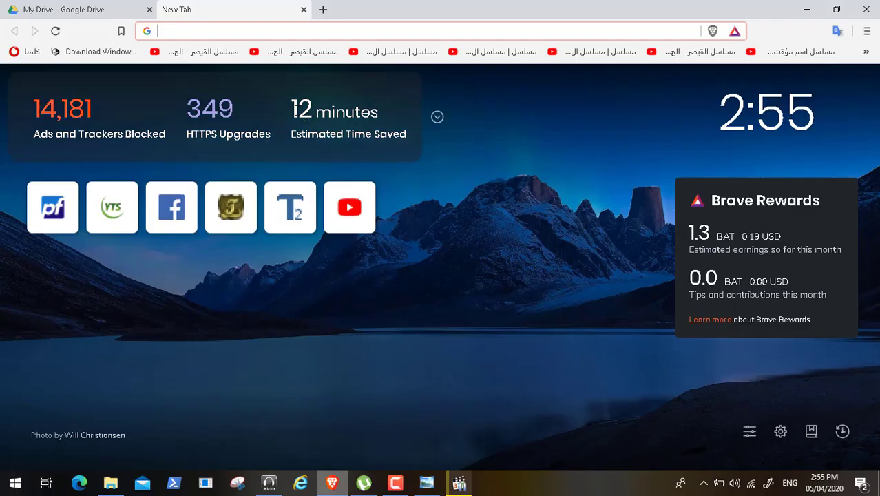
pyautogui.click(867, 31)
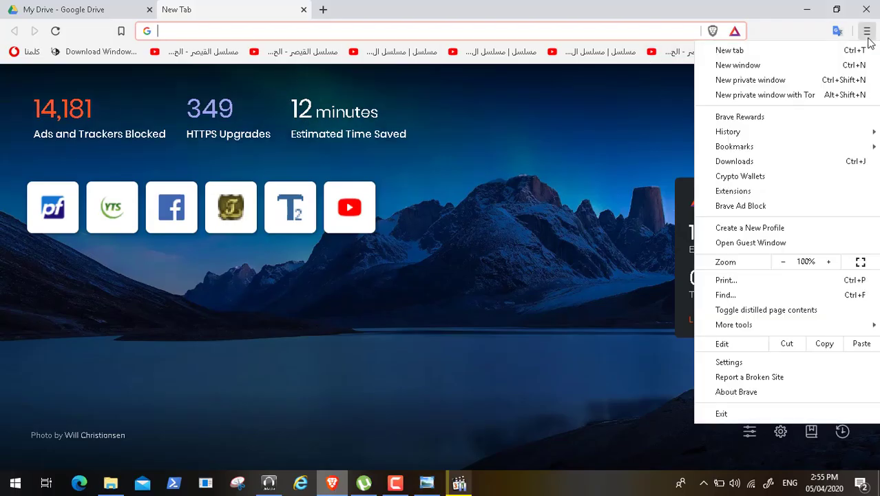
pyautogui.moveTo(840, 147)
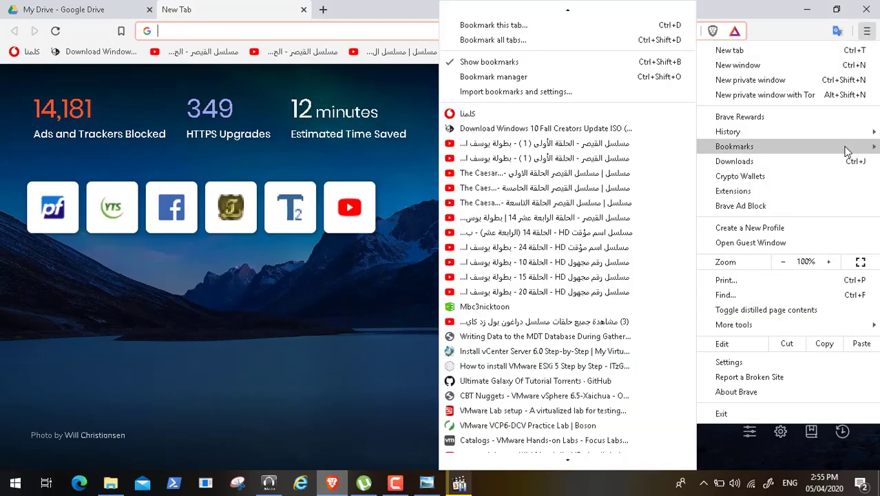
pyautogui.scroll(-3, 522, 446)
pyautogui.moveTo(553, 386)
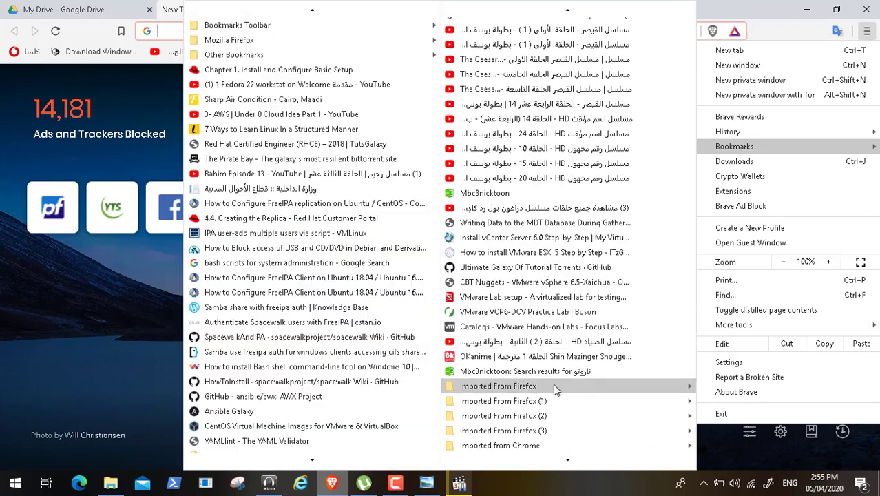
pyautogui.moveTo(309, 460)
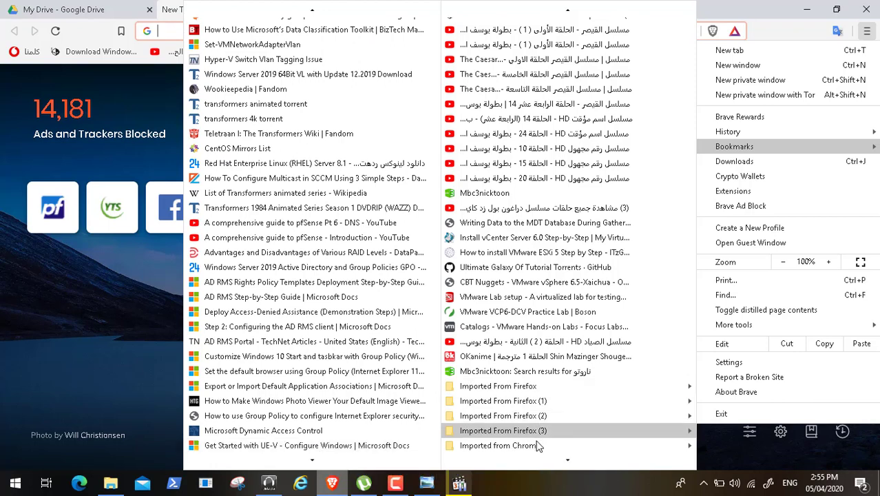
pyautogui.moveTo(535, 443)
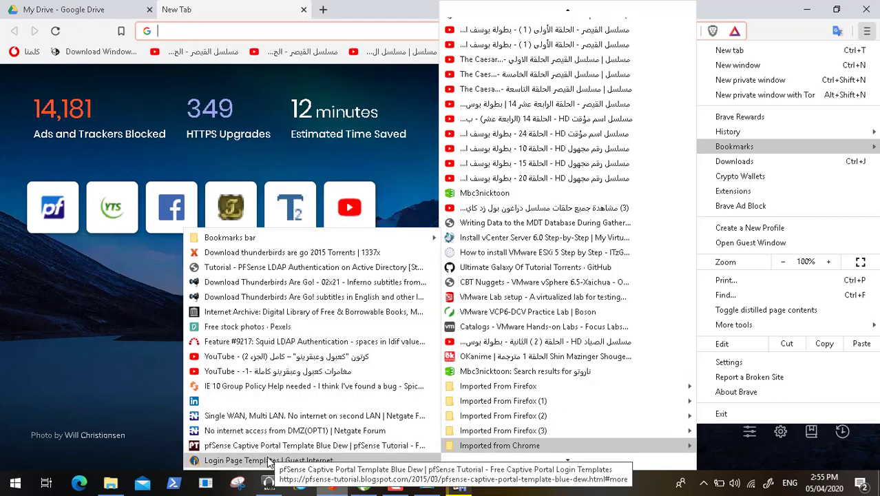
pyautogui.click(268, 460)
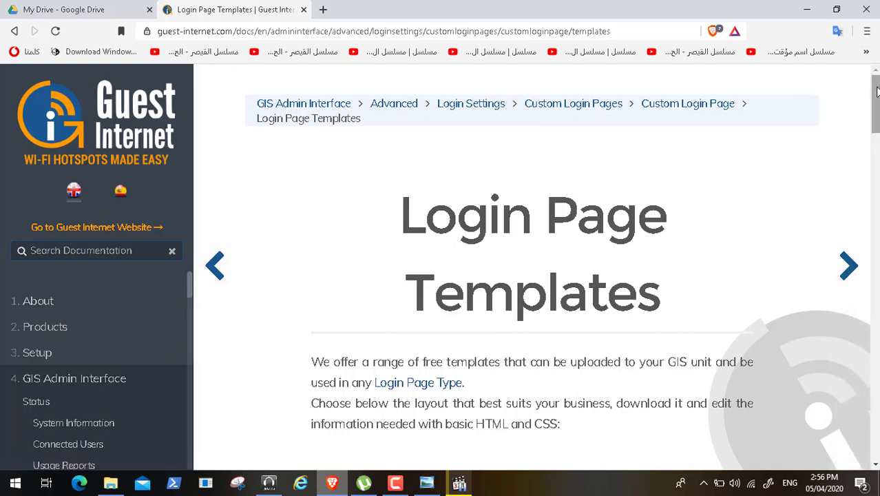
pyautogui.scroll(-2, 875, 110)
pyautogui.scroll(-8, 532, 268)
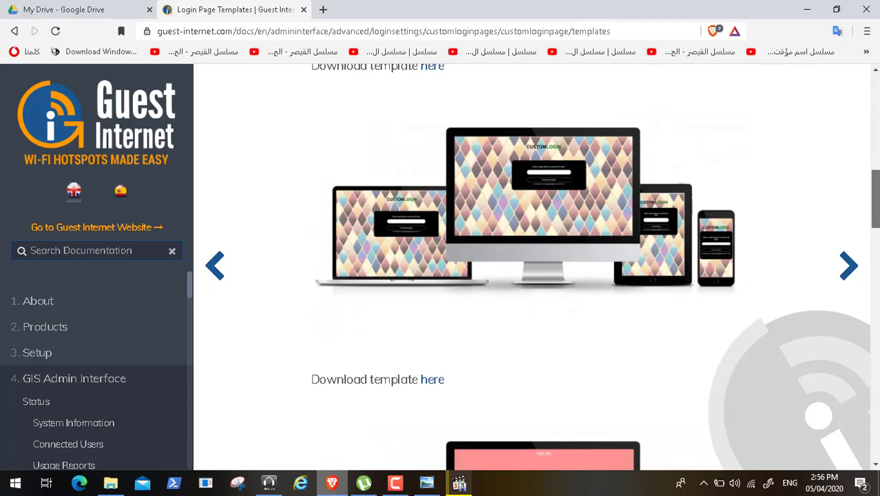
# - Open the pfSense Captive Portal Template Blue Dew bookmark from Imported from Chrome and view the template image and download link
pyautogui.click(867, 31)
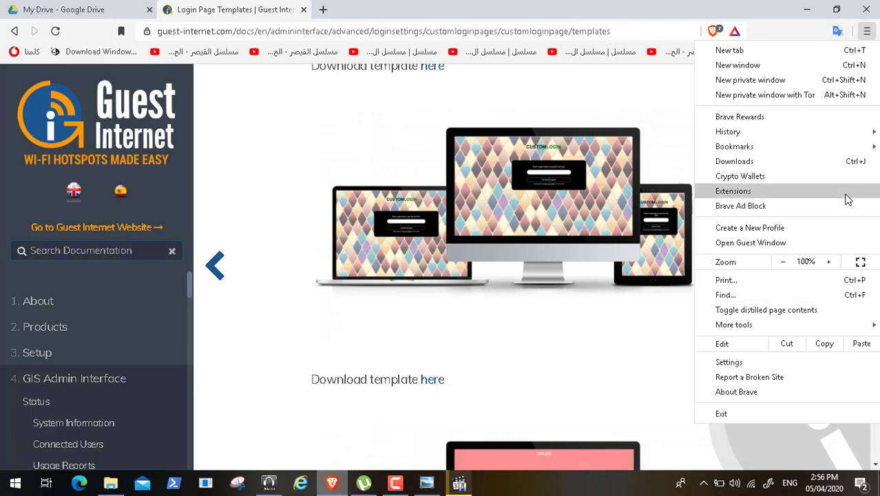
pyautogui.moveTo(863, 147)
pyautogui.scroll(-3, 613, 441)
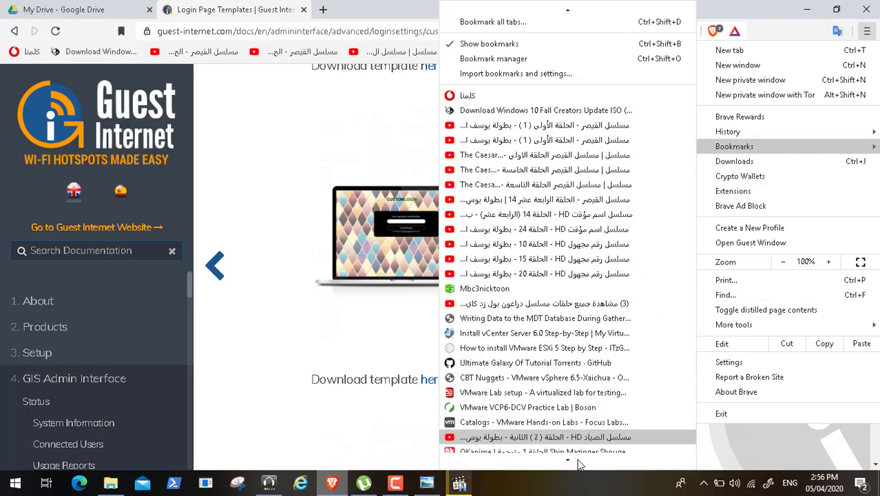
pyautogui.moveTo(589, 452)
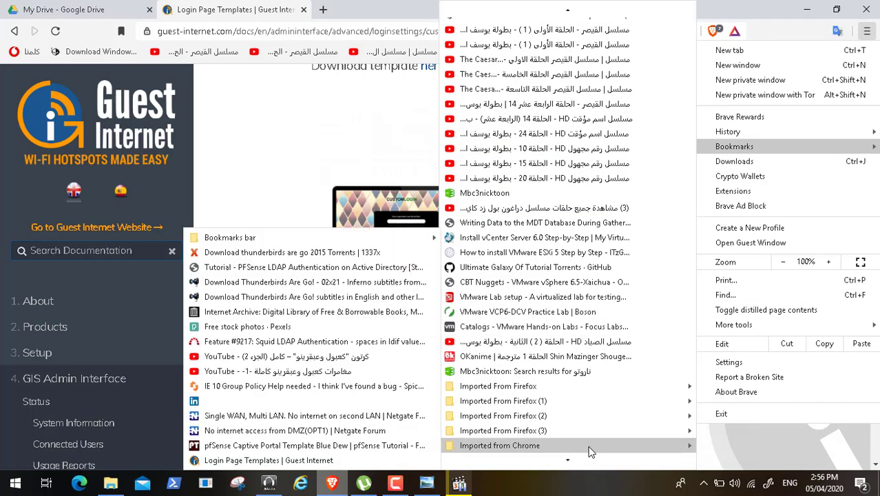
pyautogui.click(328, 448)
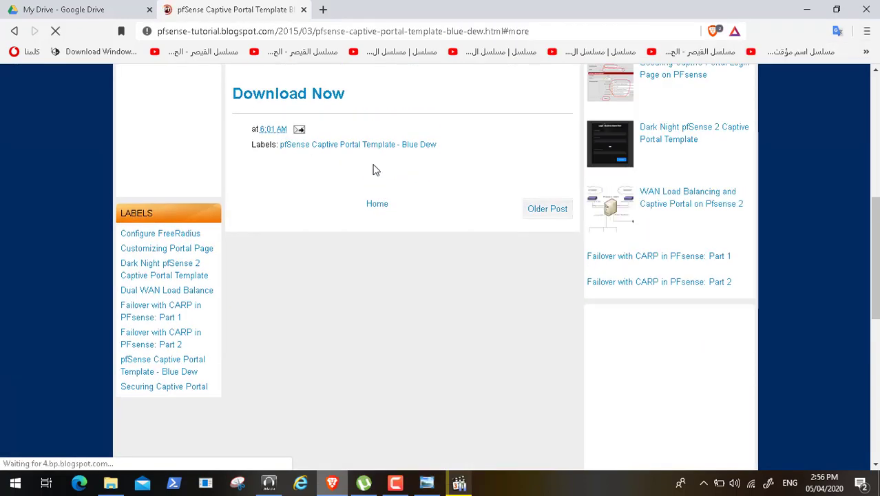
pyautogui.click(876, 108)
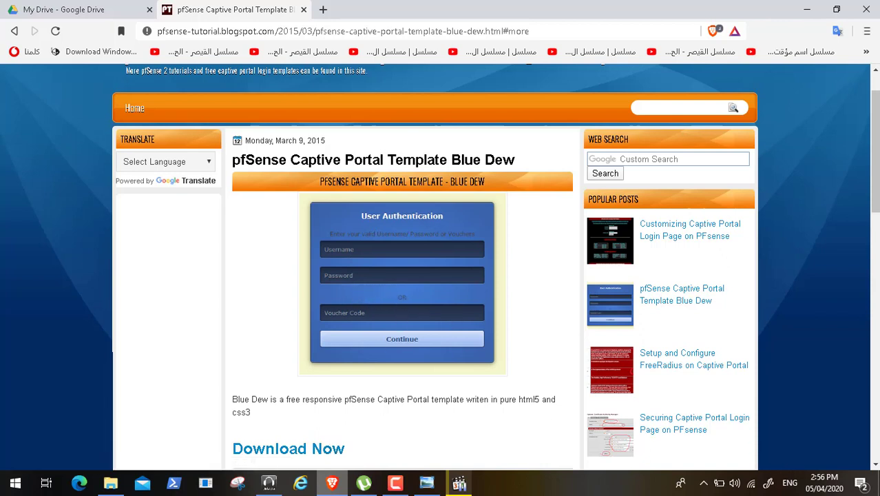
pyautogui.click(876, 465)
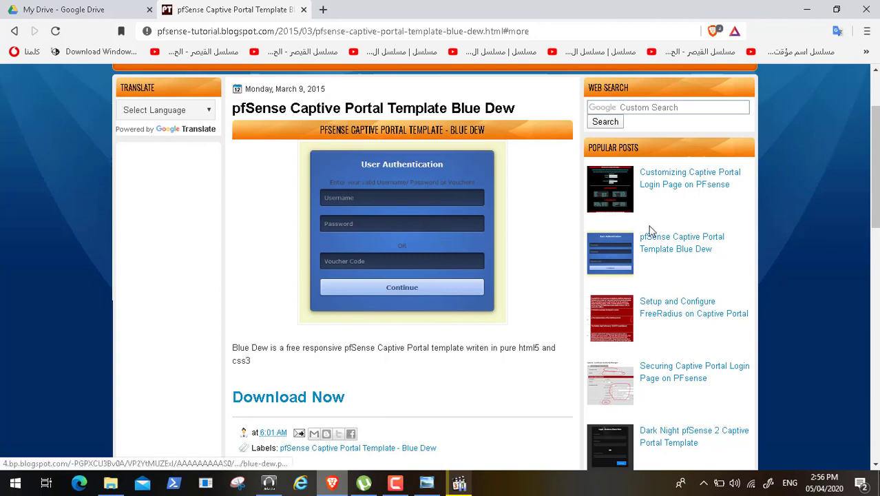
# - Open the popular post Customizing Captive Portal Login Page on PFsense and review its HTML code down to the Login Page Preview
pyautogui.click(670, 184)
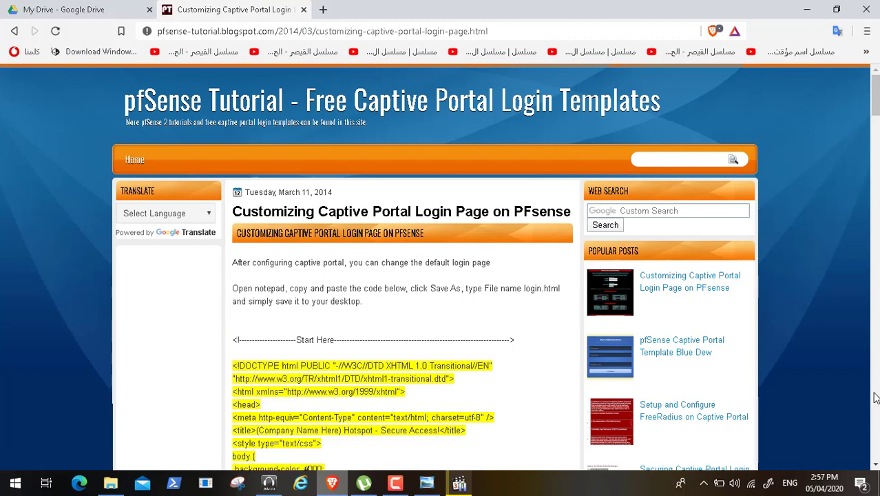
pyautogui.scroll(-15, 875, 398)
pyautogui.click(876, 398)
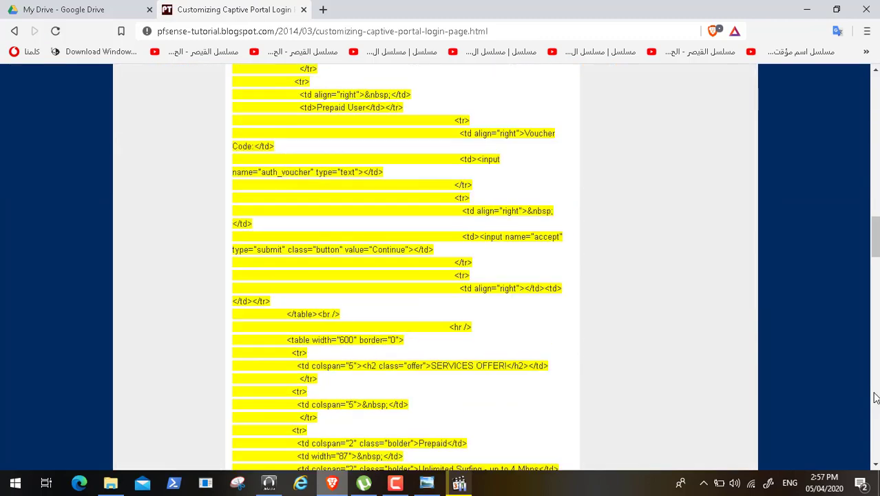
pyautogui.click(875, 398)
pyautogui.click(875, 398)
pyautogui.click(876, 398)
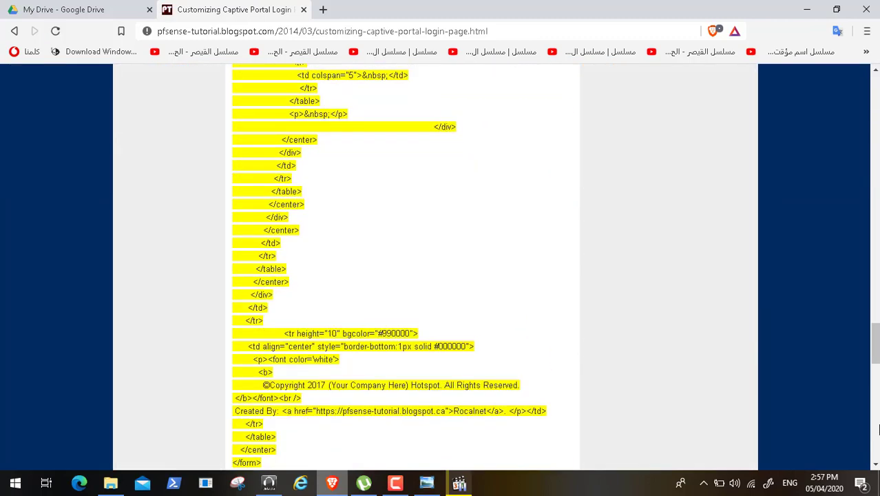
pyautogui.click(876, 413)
pyautogui.click(878, 430)
pyautogui.click(873, 284)
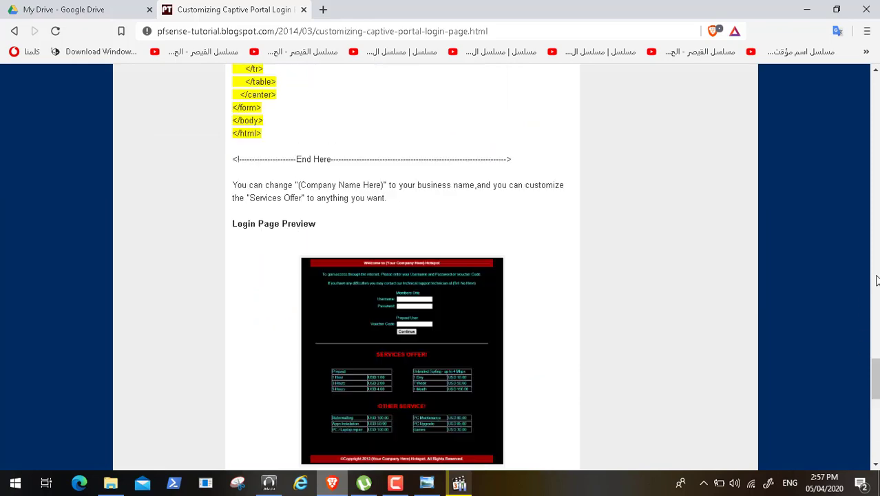
# - Enlarge the login page preview image to examine it, close it, and return to the start of the post
pyautogui.click(417, 400)
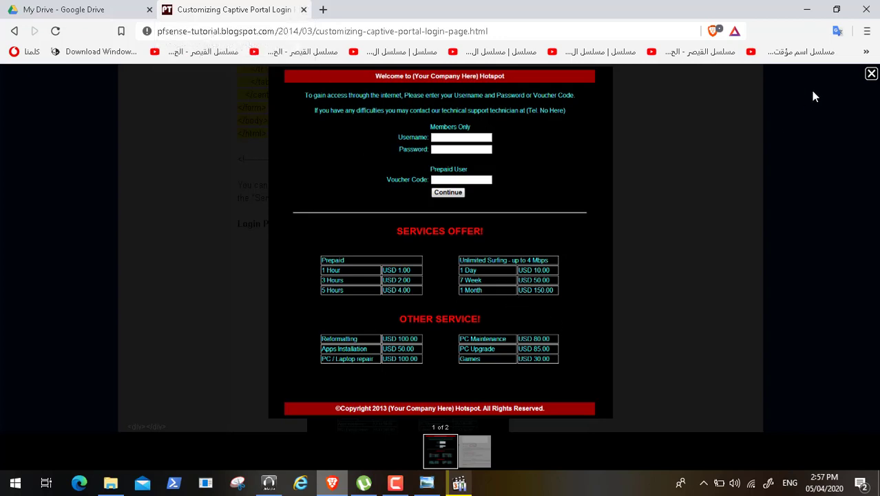
pyautogui.click(871, 75)
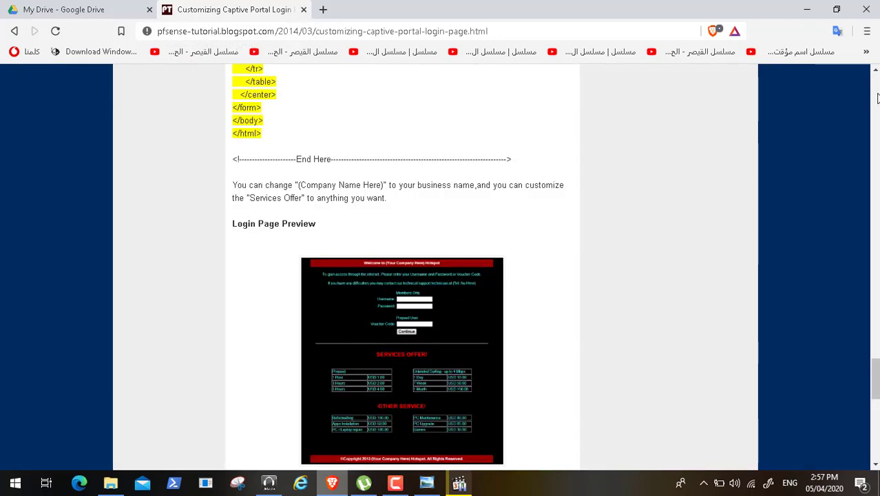
pyautogui.click(877, 98)
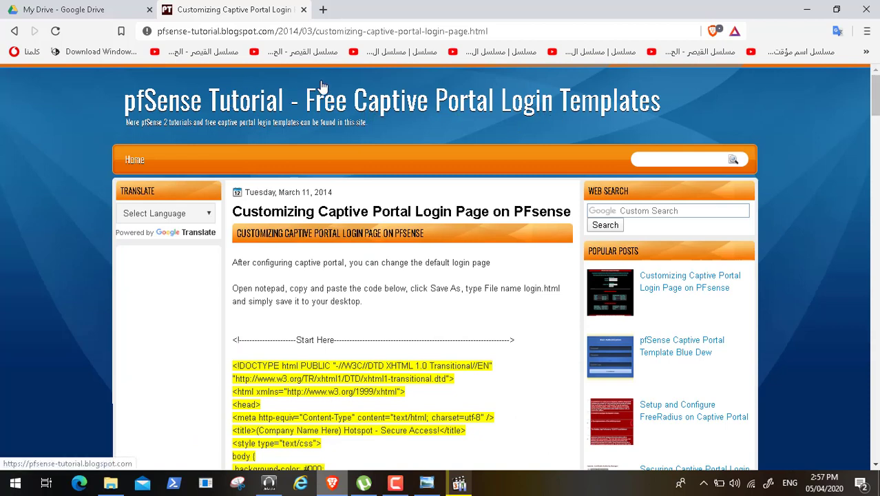
# - Reopen the pfSense Captive Portal Template Blue Dew post, close its tab, and leave Brave showing the Google Drive page
pyautogui.click(306, 31)
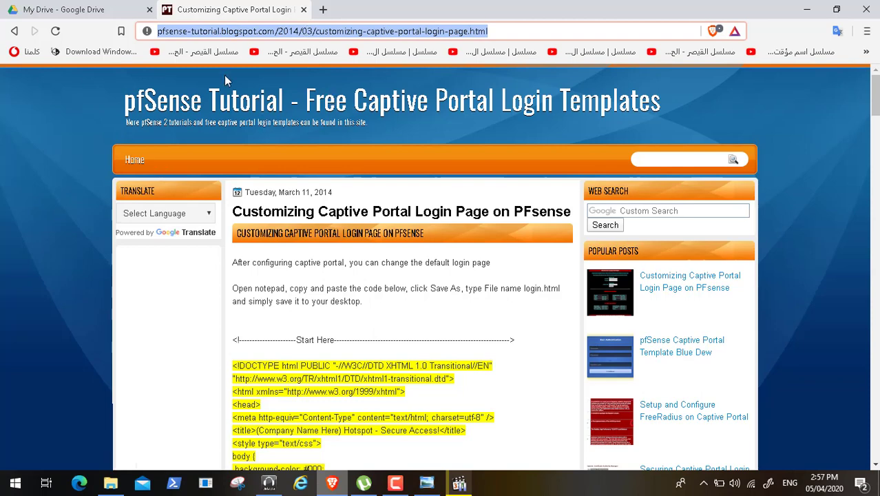
pyautogui.click(666, 352)
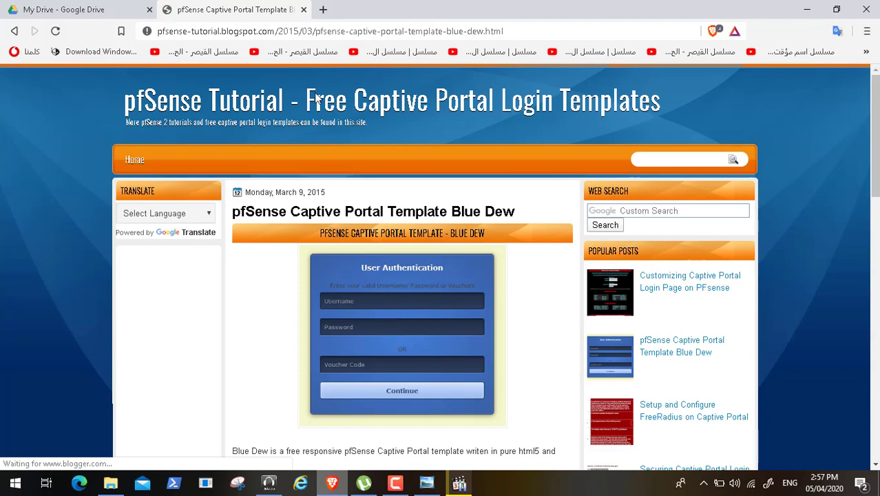
pyautogui.click(303, 9)
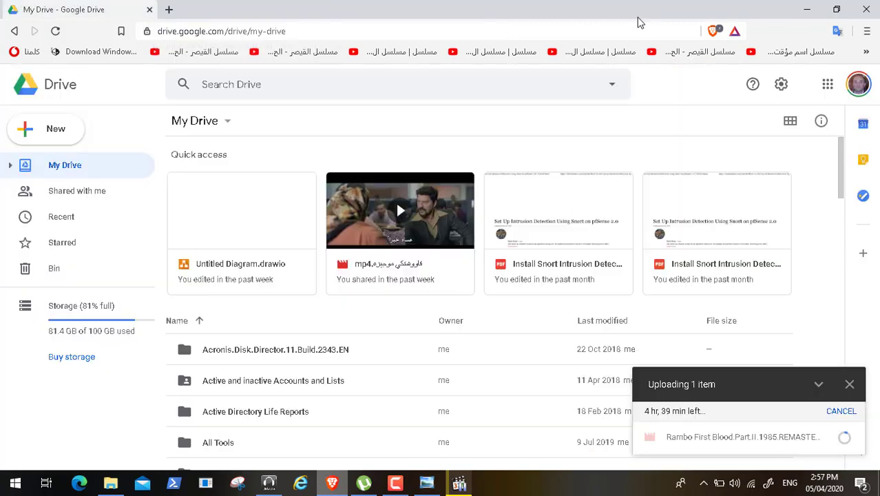
pyautogui.click(809, 8)
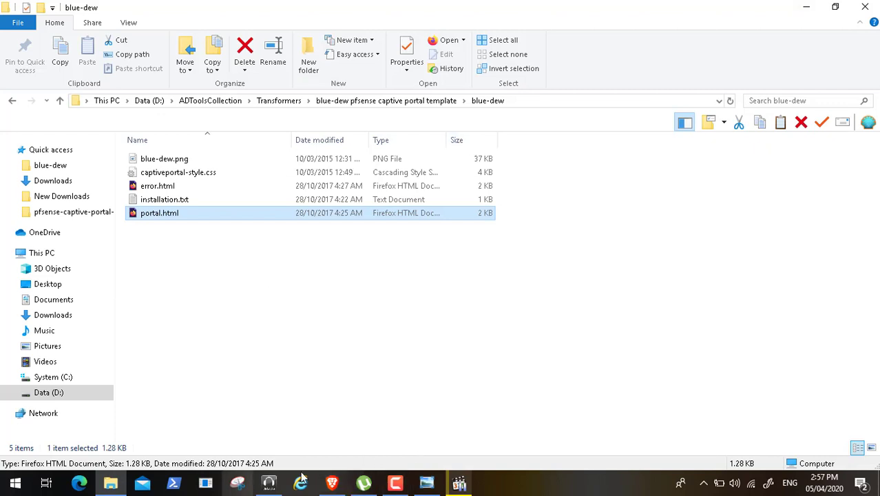
pyautogui.click(332, 483)
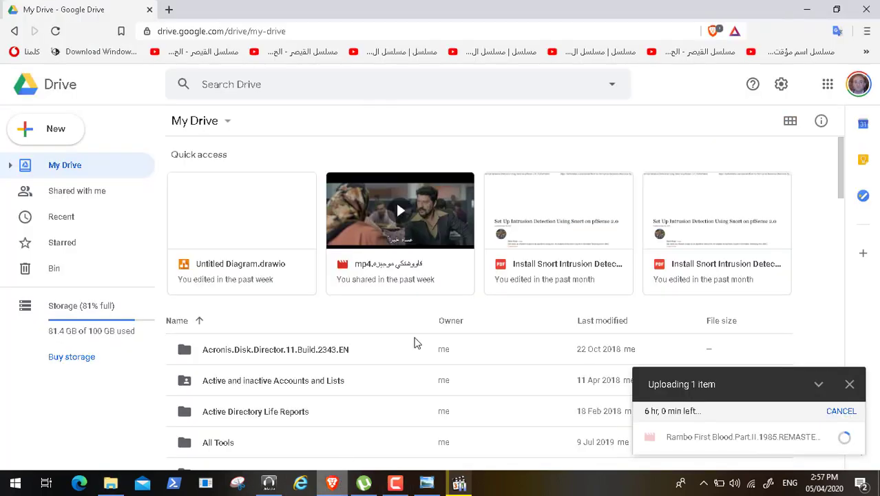
# - Switch to File Explorer, go from the blue-dew folder up to Transformers, and close the window
pyautogui.click(332, 483)
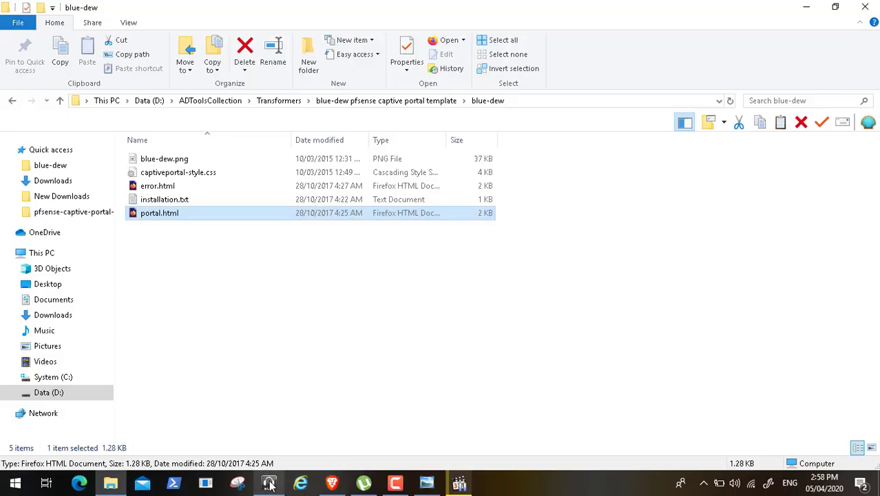
pyautogui.click(280, 103)
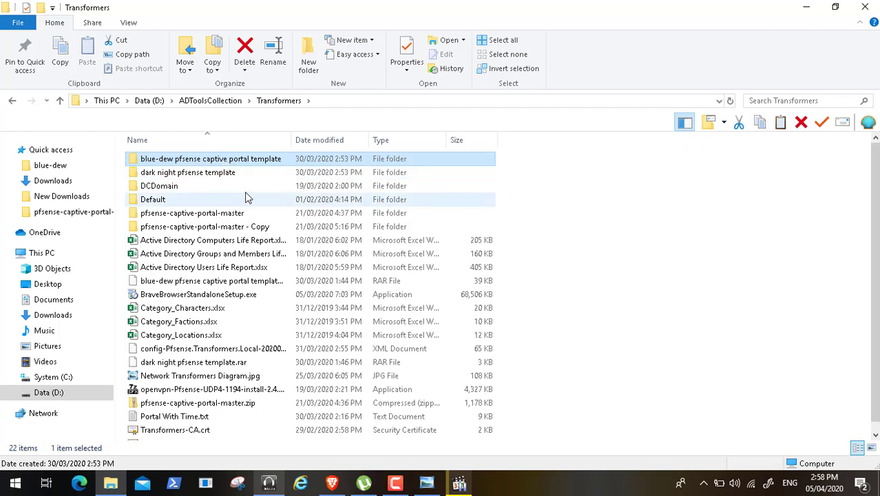
pyautogui.click(867, 7)
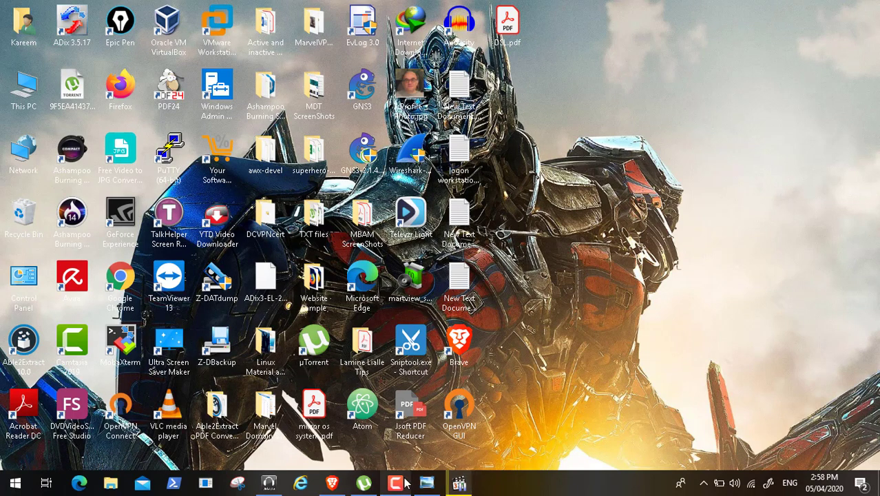
# - Switch to the media player with Video96.mp4, resume its playback, and show it full screen
pyautogui.click(460, 485)
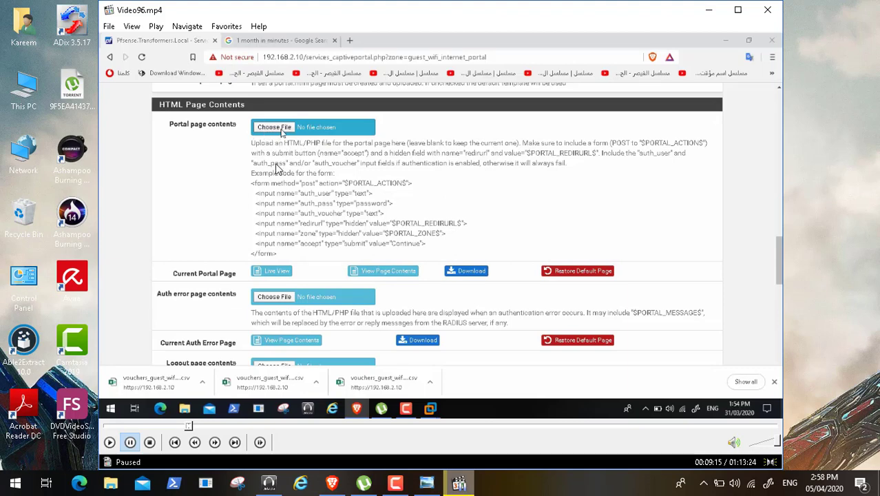
pyautogui.click(110, 442)
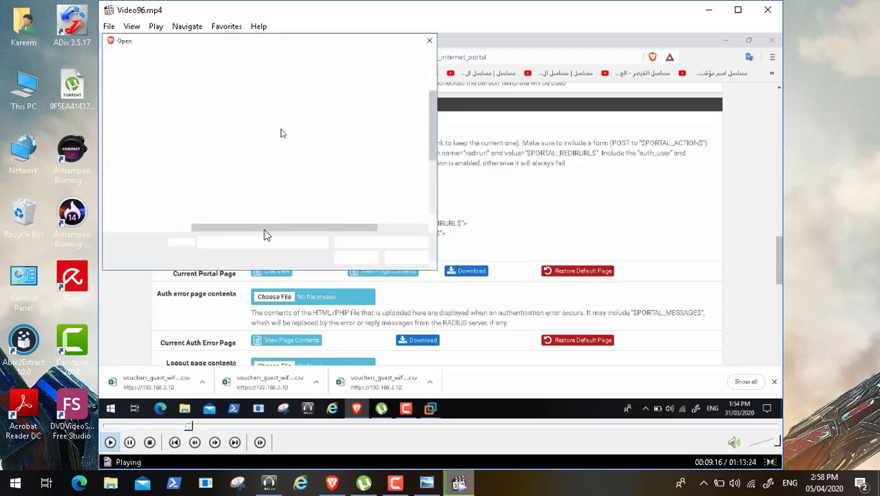
pyautogui.doubleClick(267, 235)
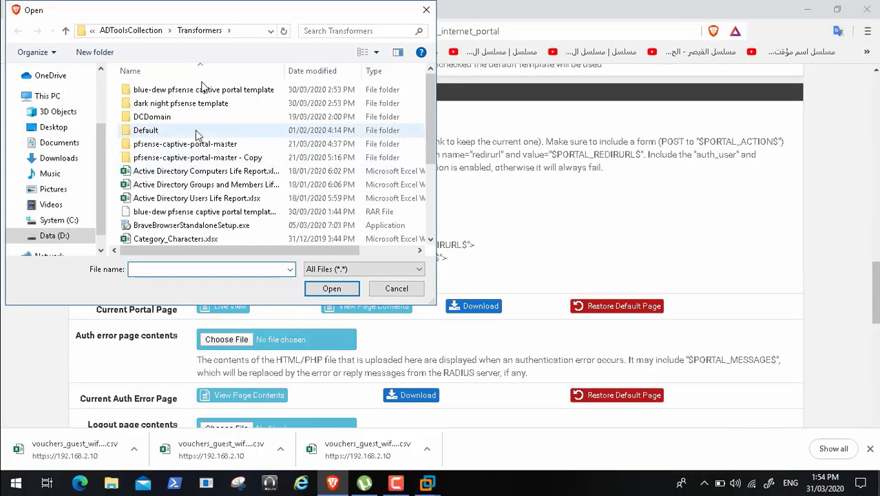
# - Choose login.html from the blue-dew template folder as the captive portal's portal page contents
pyautogui.doubleClick(207, 92)
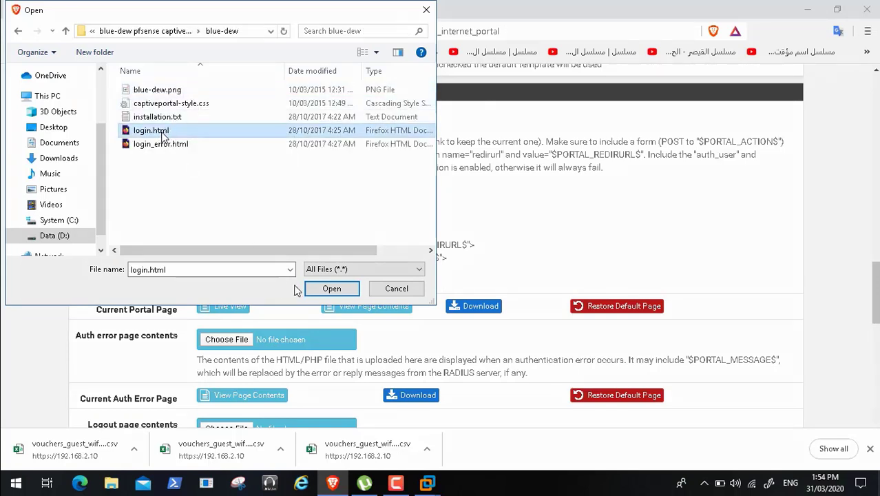
pyautogui.click(329, 291)
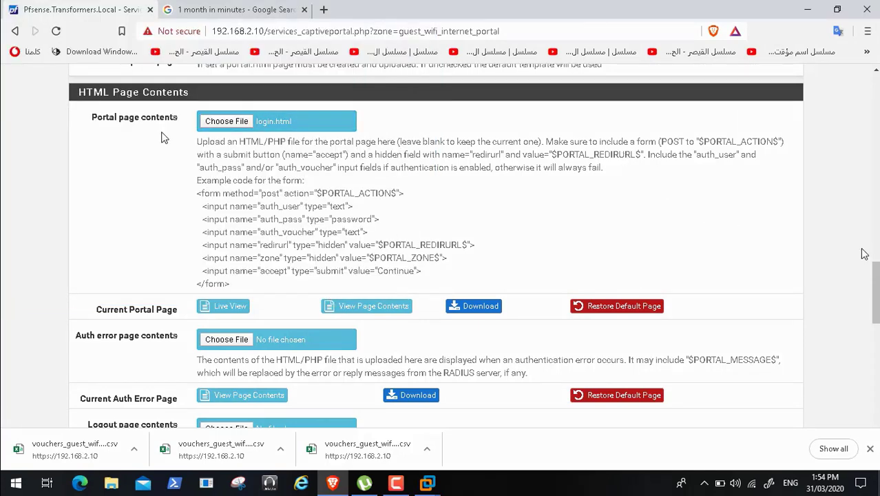
# - Choose login_error.html from the blue-dew folder as the auth error page contents
pyautogui.scroll(-1, 164, 138)
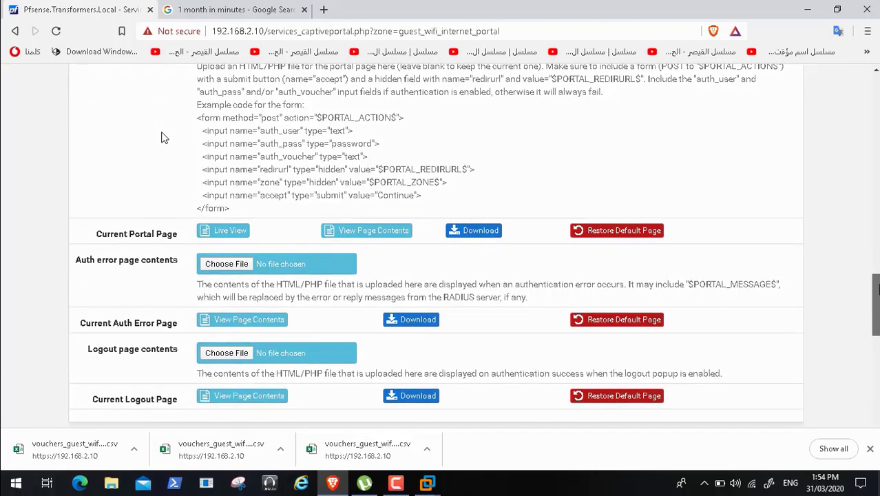
pyautogui.scroll(-1, 164, 138)
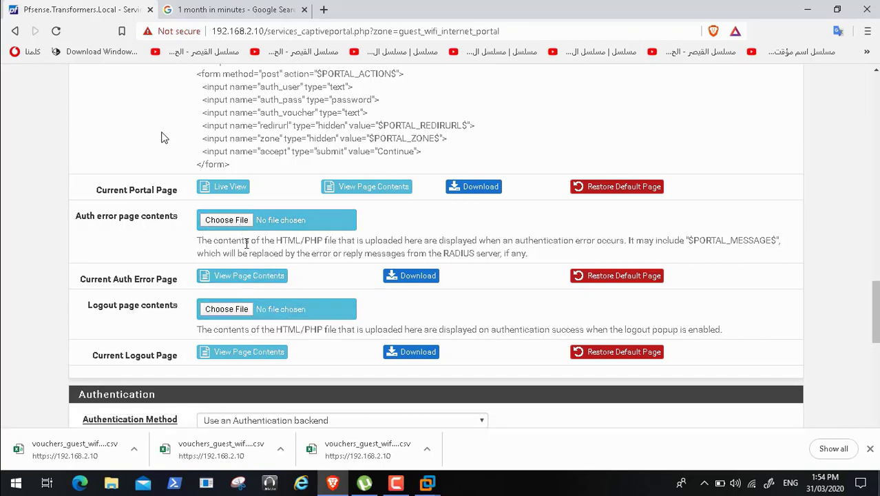
pyautogui.click(237, 219)
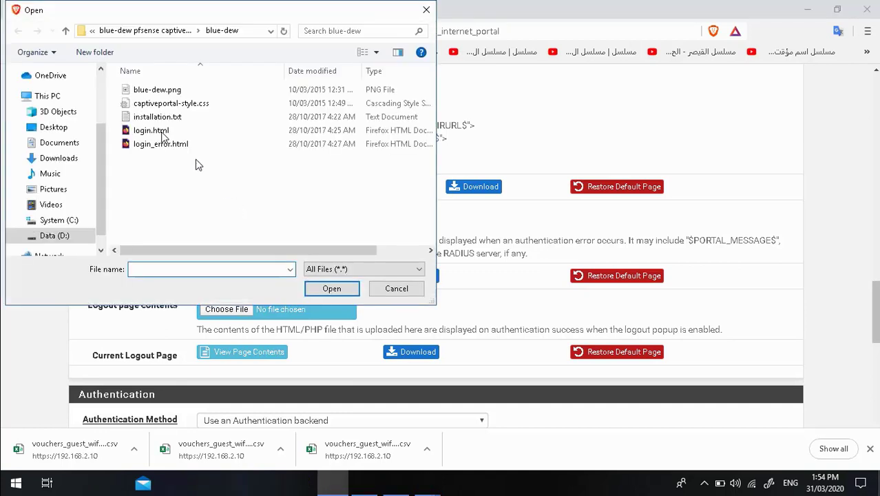
pyautogui.click(174, 144)
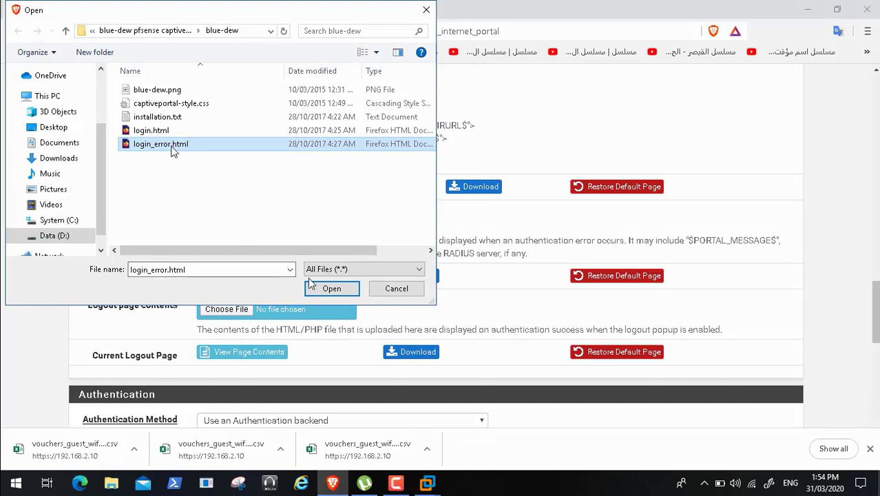
pyautogui.click(328, 289)
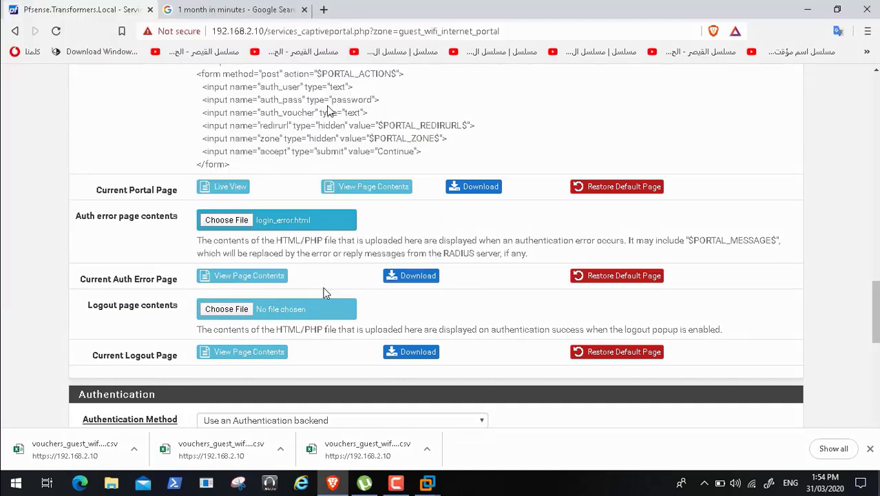
# - Browse to the pfsense-captive-portal-master folder for the logout page contents file, and skip ahead in the video
pyautogui.click(224, 308)
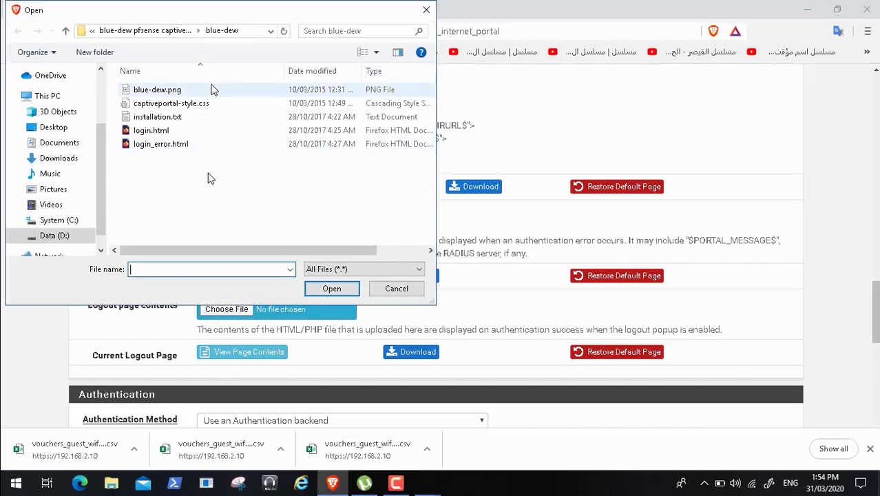
pyautogui.click(141, 32)
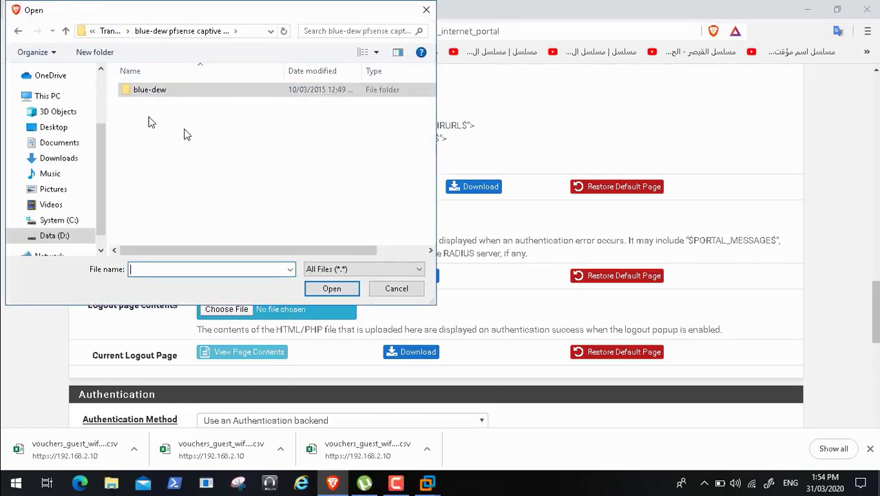
pyautogui.click(112, 32)
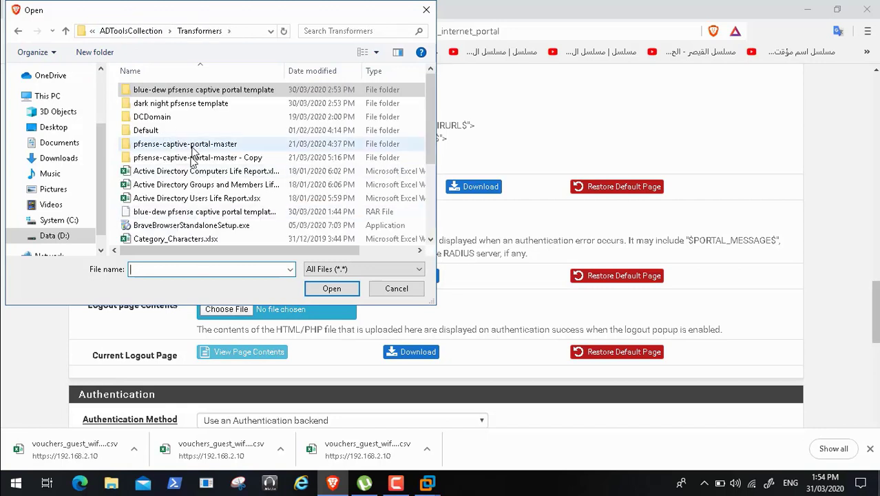
pyautogui.doubleClick(198, 146)
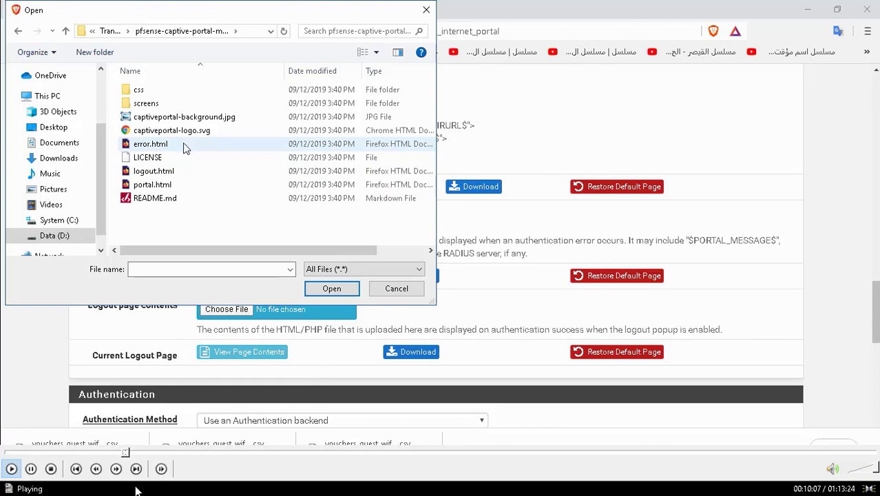
pyautogui.click(128, 455)
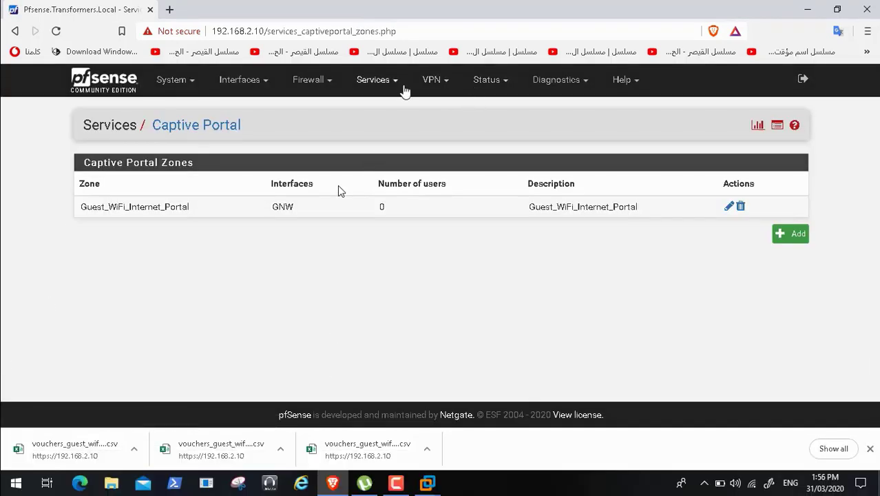
# - Open the Test Vouchers page in the Guest_WiFi_Internet_Portal captive portal status and open the downloaded roll 2 voucher CSV
pyautogui.click(392, 83)
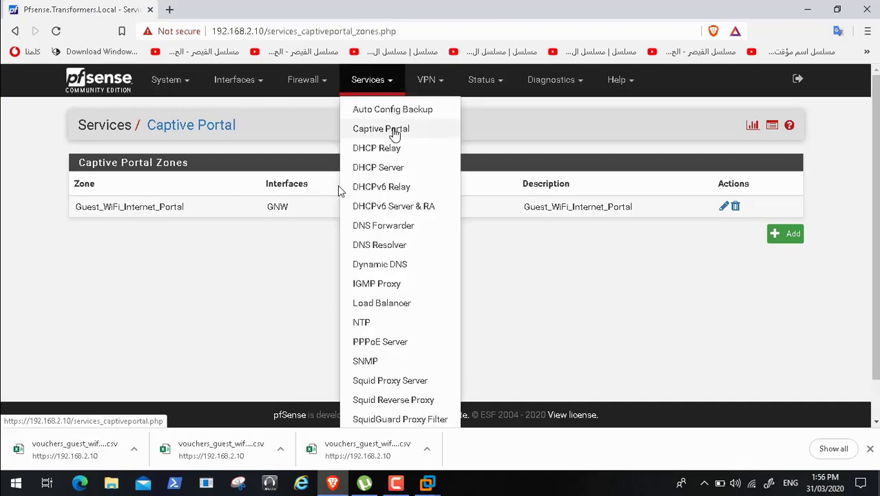
pyautogui.click(394, 131)
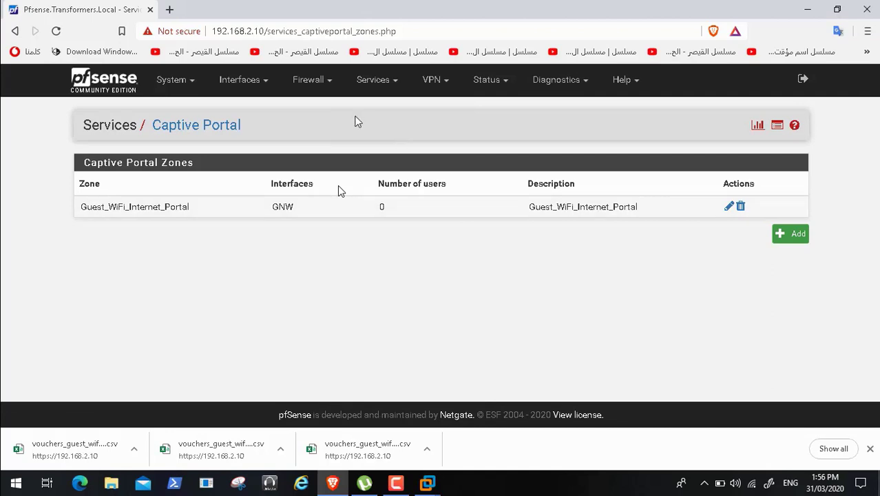
pyautogui.click(395, 81)
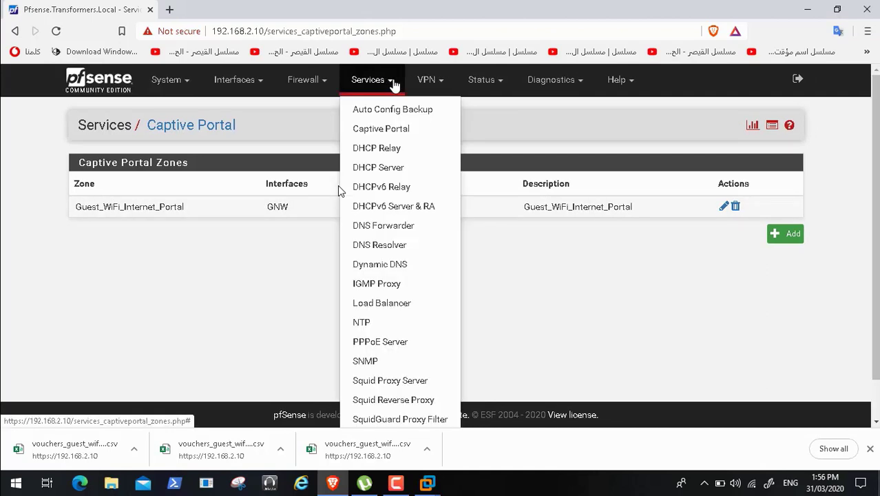
pyautogui.click(503, 83)
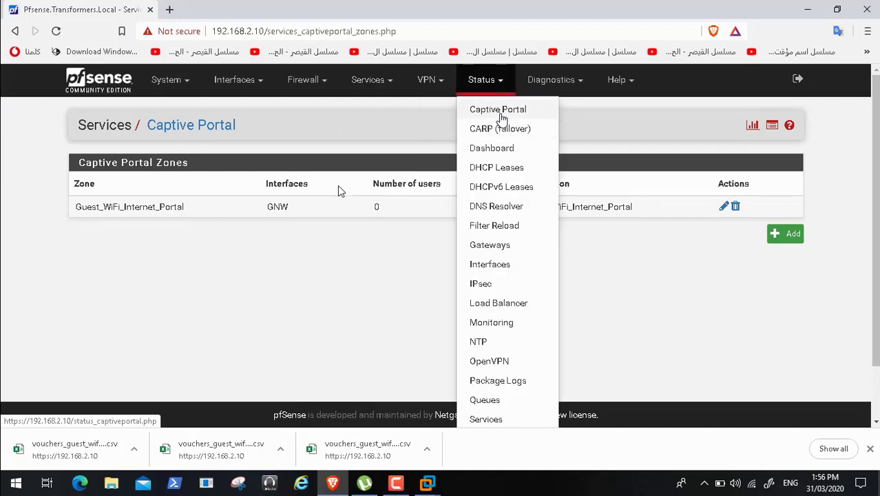
pyautogui.click(498, 110)
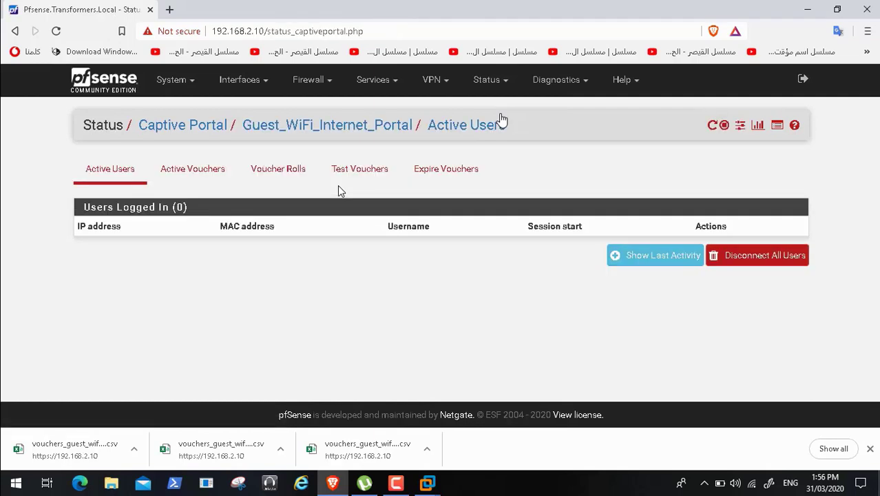
pyautogui.click(370, 172)
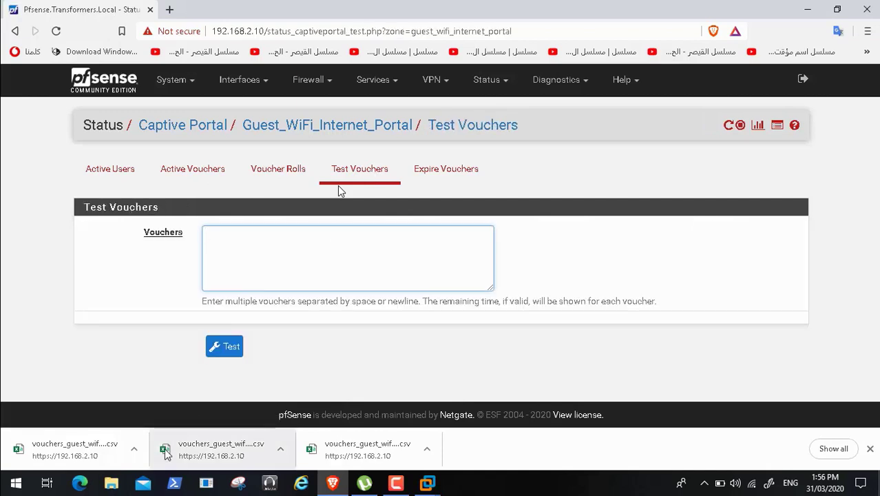
pyautogui.click(78, 451)
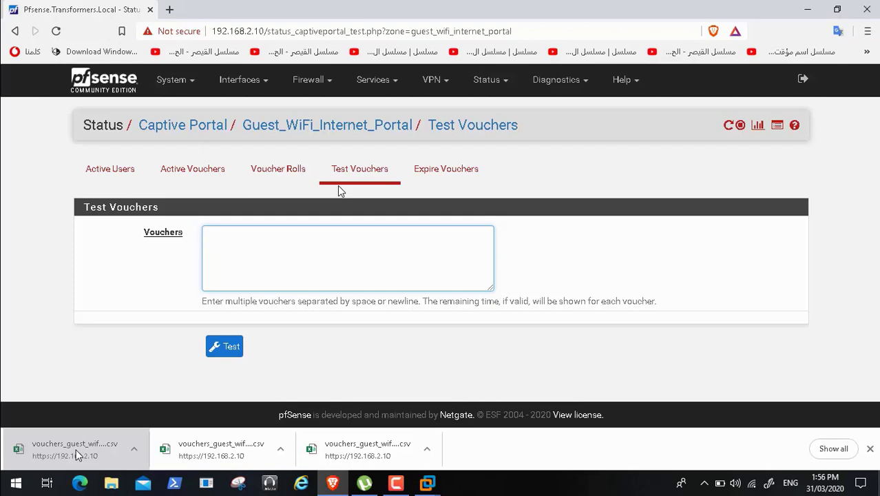
# - Rewind the video to about 12:15, where the roll 2 voucher list is open, and resume playback
pyautogui.moveTo(118, 470)
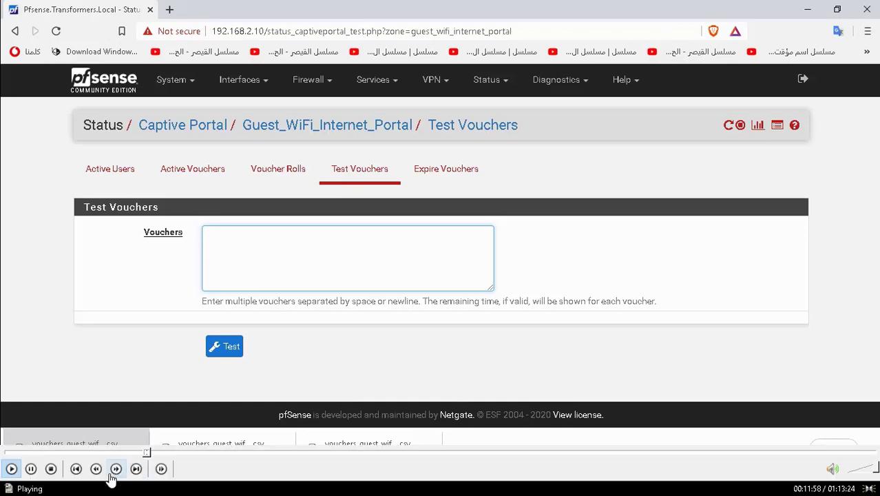
pyautogui.click(150, 452)
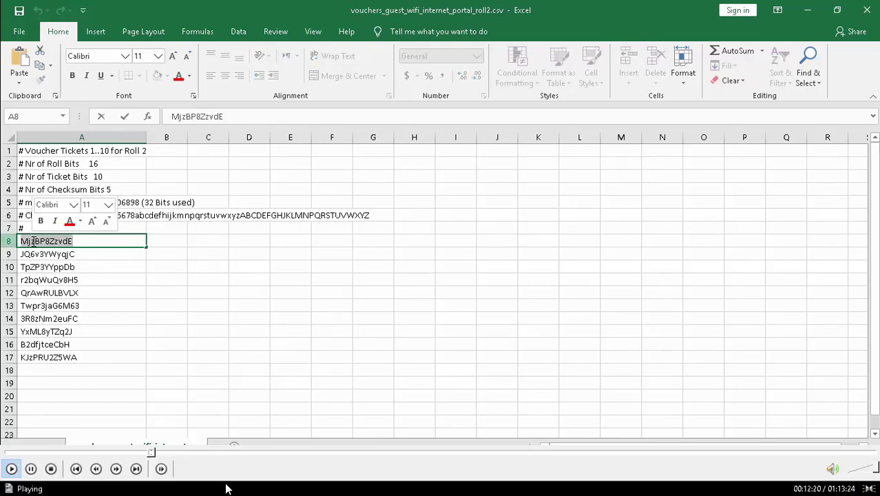
pyautogui.click(149, 453)
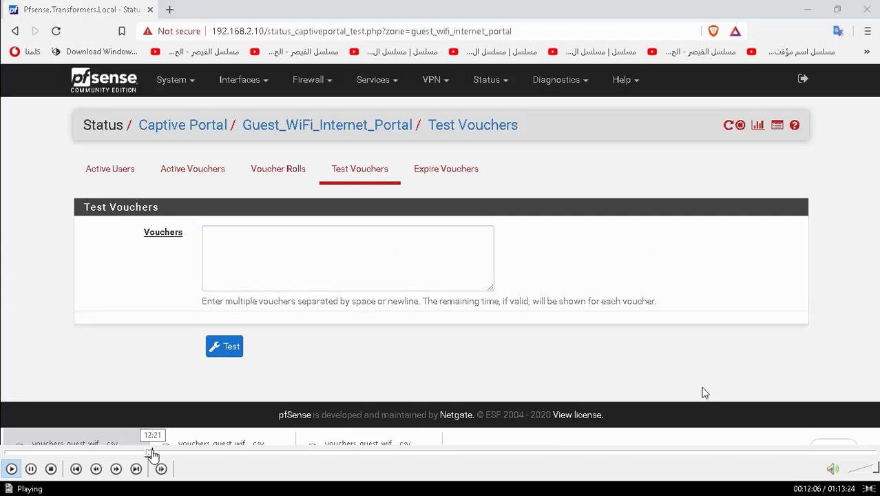
pyautogui.click(153, 453)
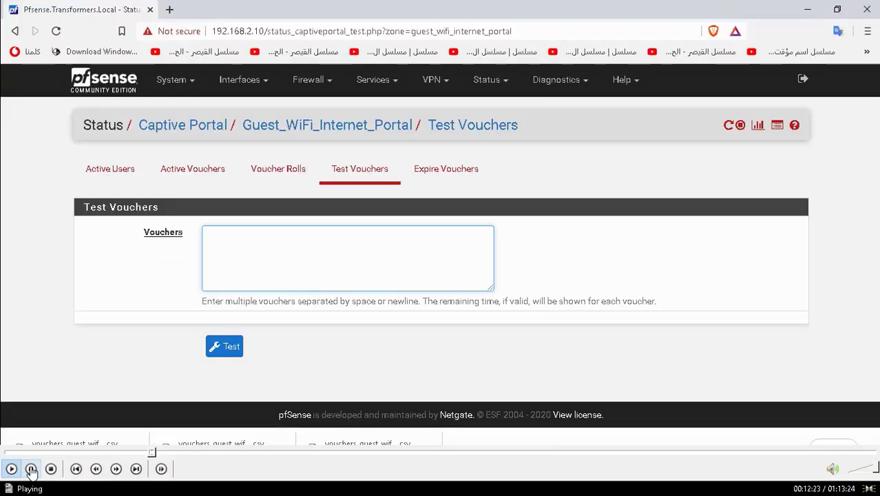
pyautogui.click(31, 468)
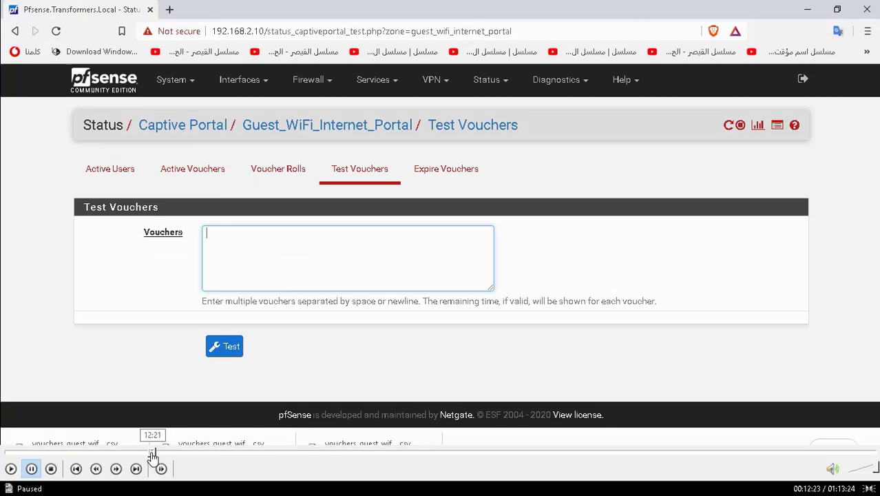
pyautogui.click(152, 454)
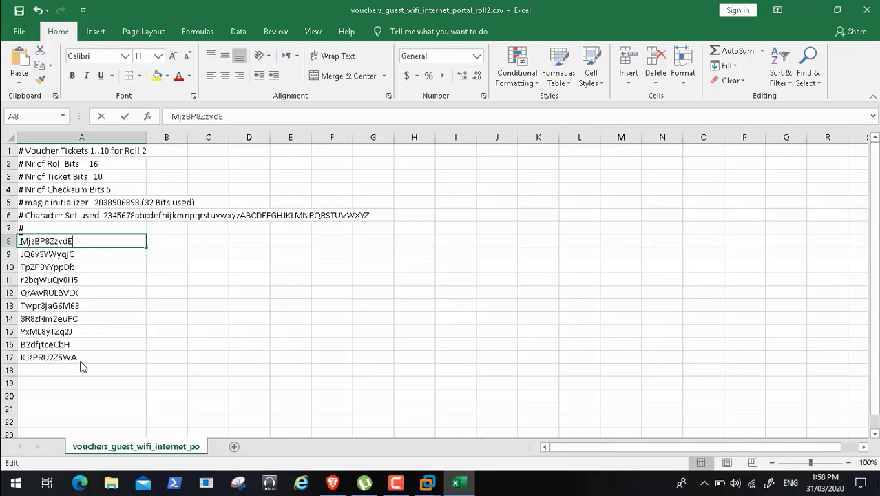
pyautogui.click(31, 470)
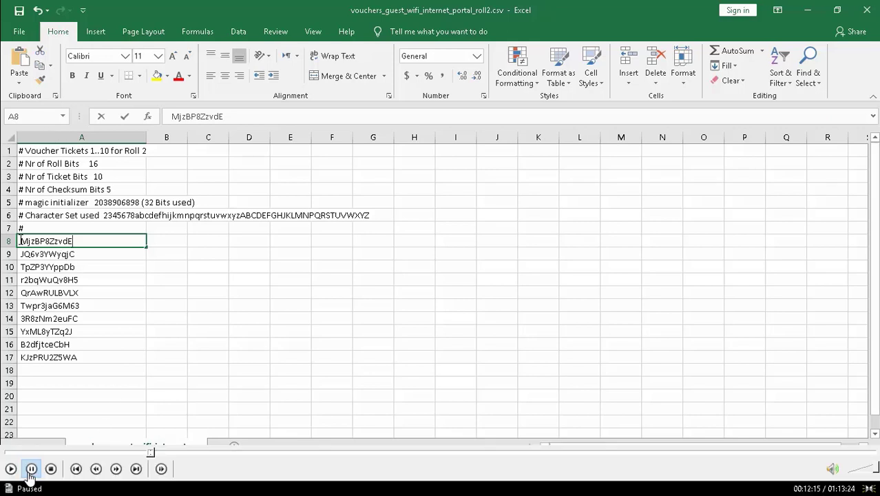
pyautogui.click(11, 469)
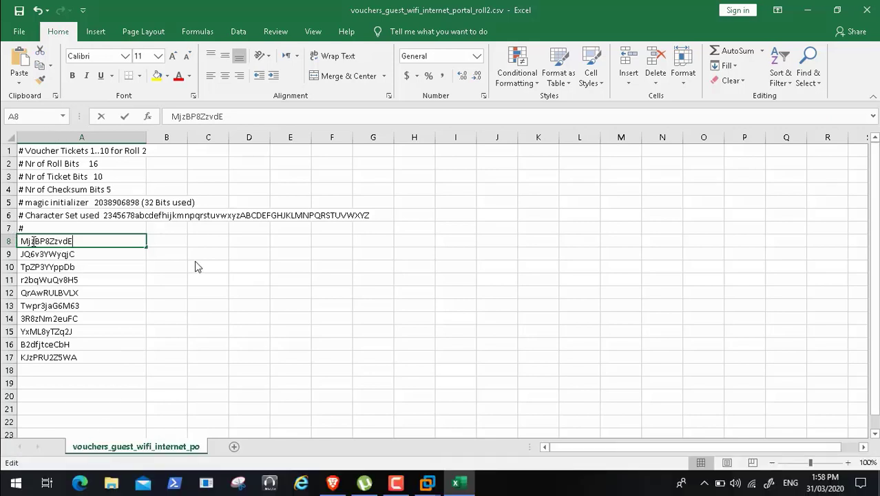
# - Copy the voucher code from cell A8, test it in the Vouchers field of the Test Vouchers page, and return to the spreadsheet
pyautogui.doubleClick(33, 241)
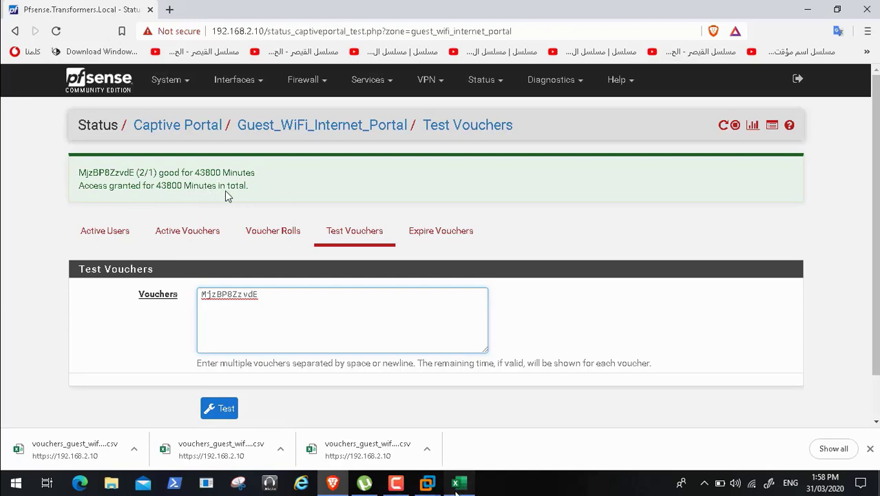
pyautogui.click(457, 491)
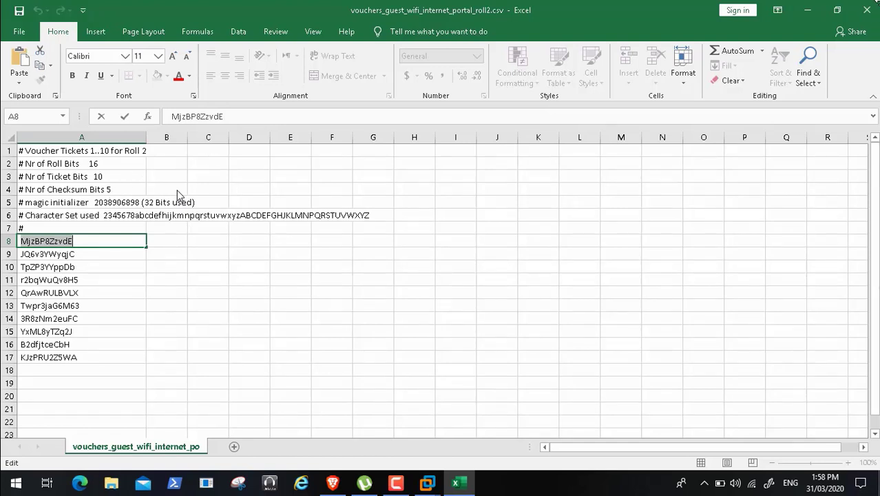
# - Close the roll 2 voucher CSV without saving and open the downloaded roll 1 voucher CSV from the browser
pyautogui.click(866, 14)
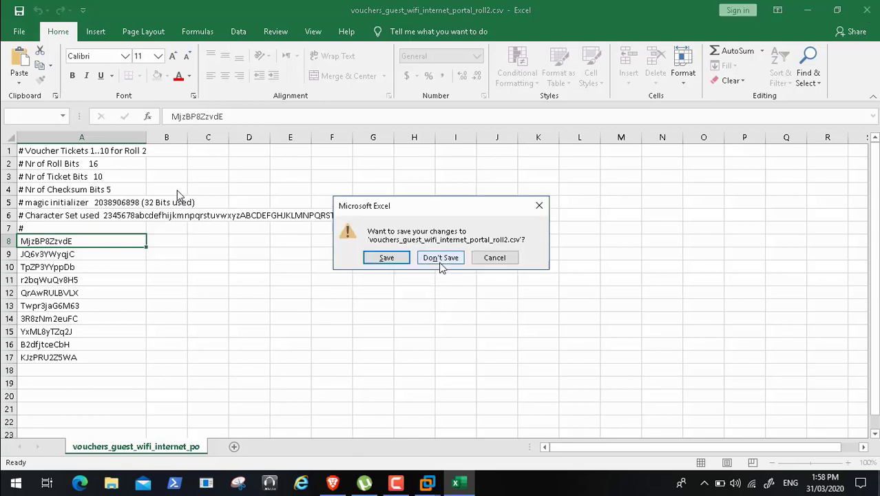
pyautogui.click(441, 260)
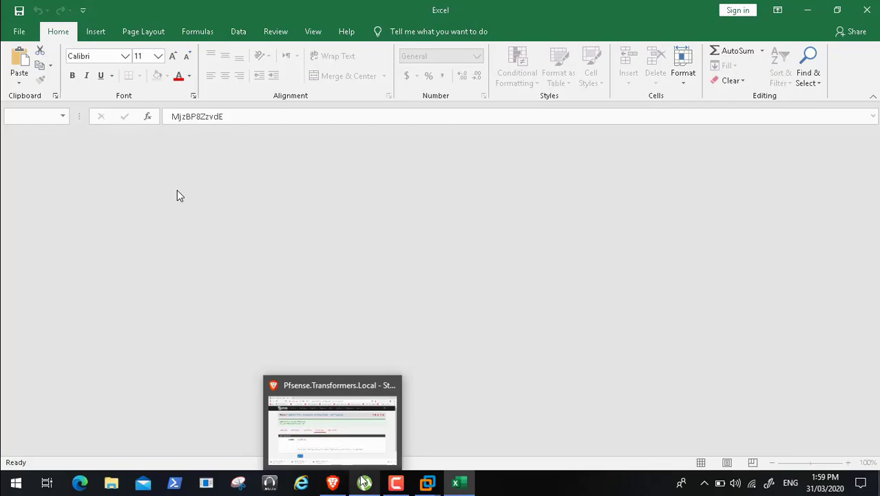
pyautogui.click(333, 484)
pyautogui.click(333, 483)
pyautogui.click(332, 484)
pyautogui.click(215, 452)
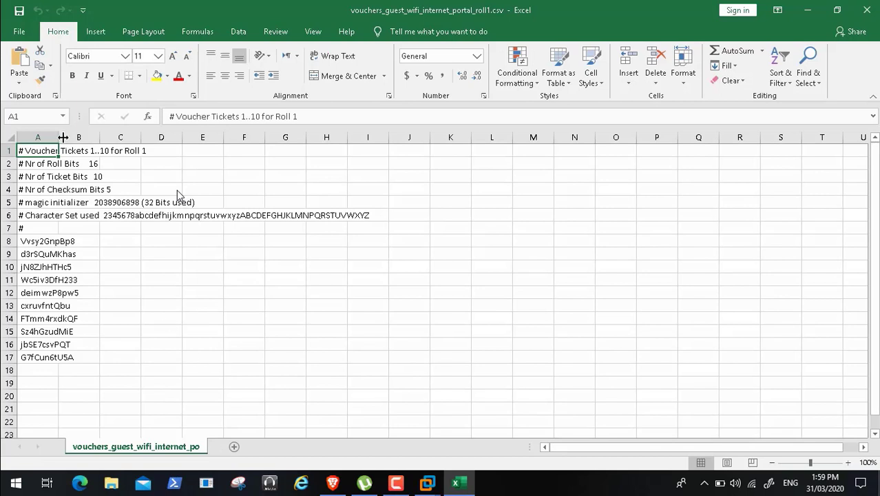
# - Autofit column A in the roll 1 voucher sheet and copy the voucher code from cell A8
pyautogui.doubleClick(63, 138)
pyautogui.click(87, 241)
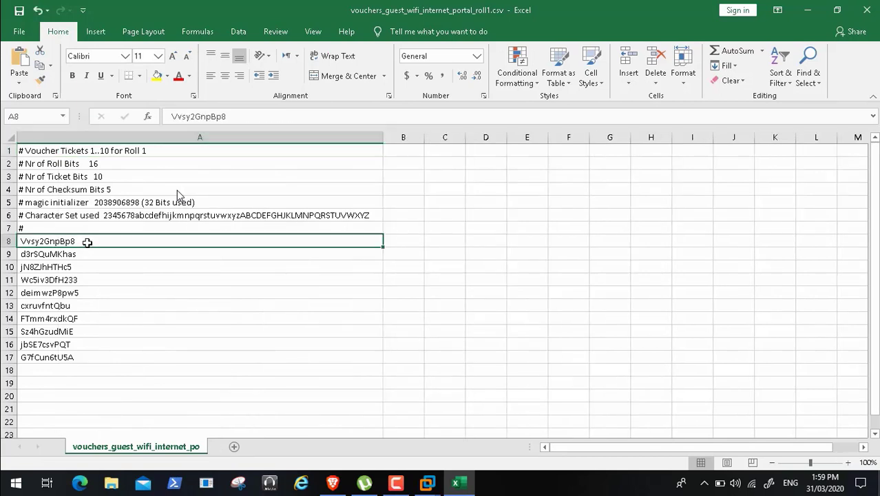
pyautogui.doubleClick(87, 241)
pyautogui.moveTo(87, 241); pyautogui.dragTo(19, 241)
pyautogui.hotkey('ctrl', 'c')
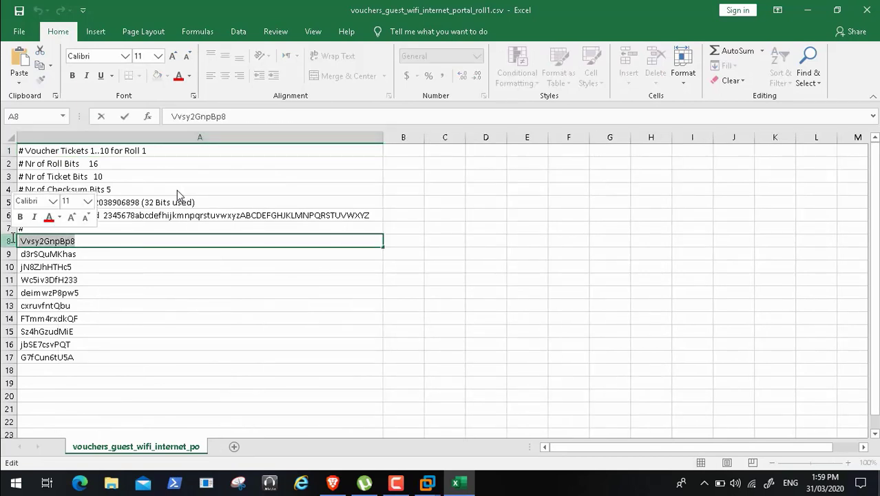
# - Replace the code in the Vouchers field of the Test Vouchers page with the copied roll 1 code and test it
pyautogui.click(332, 483)
pyautogui.moveTo(295, 291); pyautogui.dragTo(197, 295)
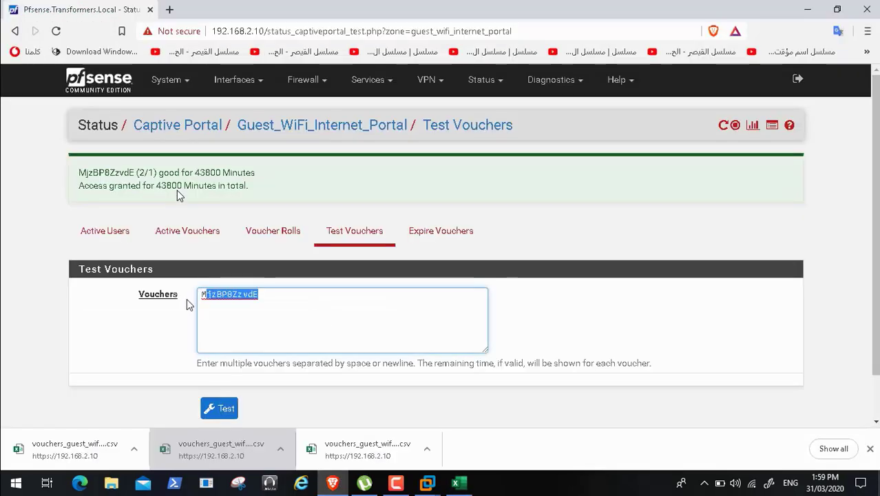
pyautogui.press('BackSpace')
pyautogui.hotkey('ctrl', 'v')
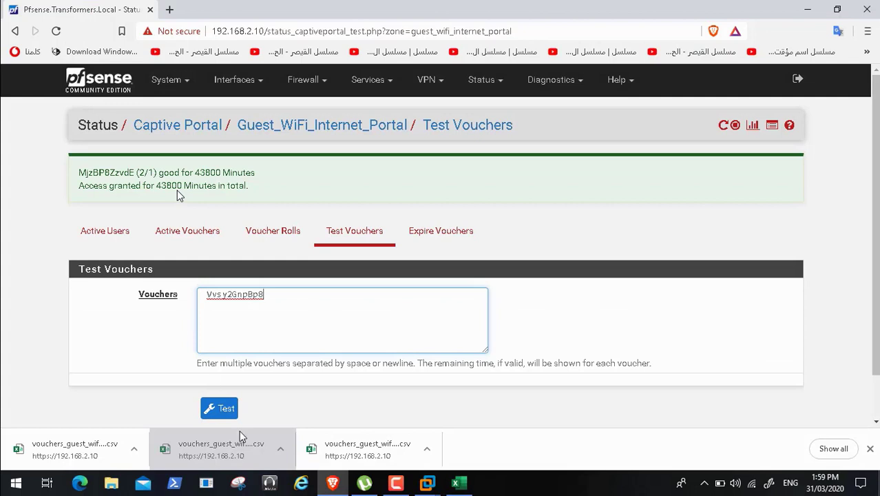
pyautogui.click(224, 416)
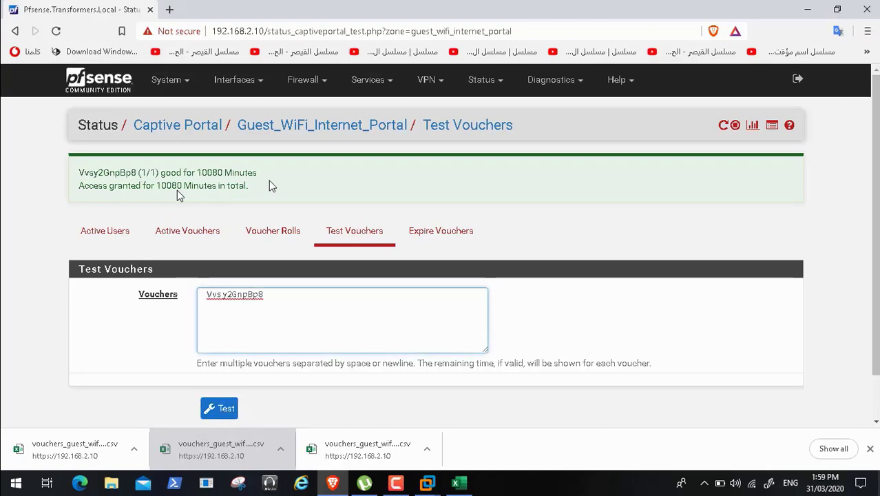
# - Close the roll 1 voucher CSV without saving and open the downloaded roll 0 voucher CSV
pyautogui.click(456, 482)
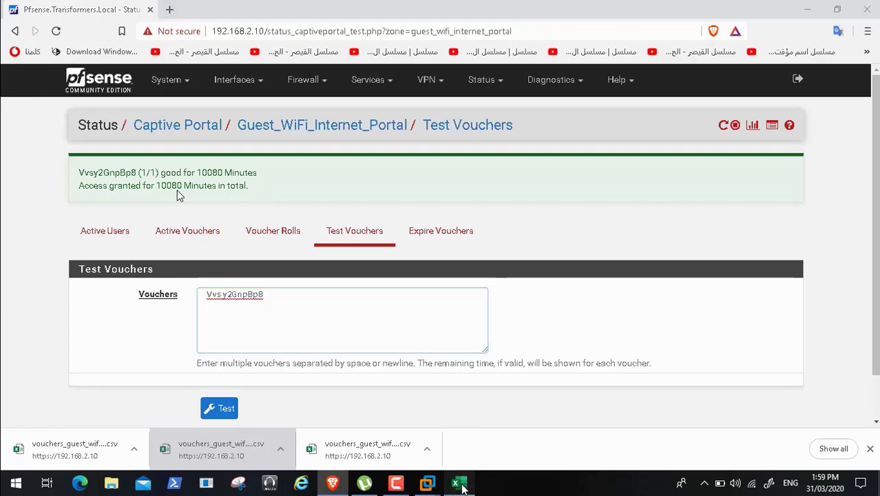
pyautogui.click(870, 10)
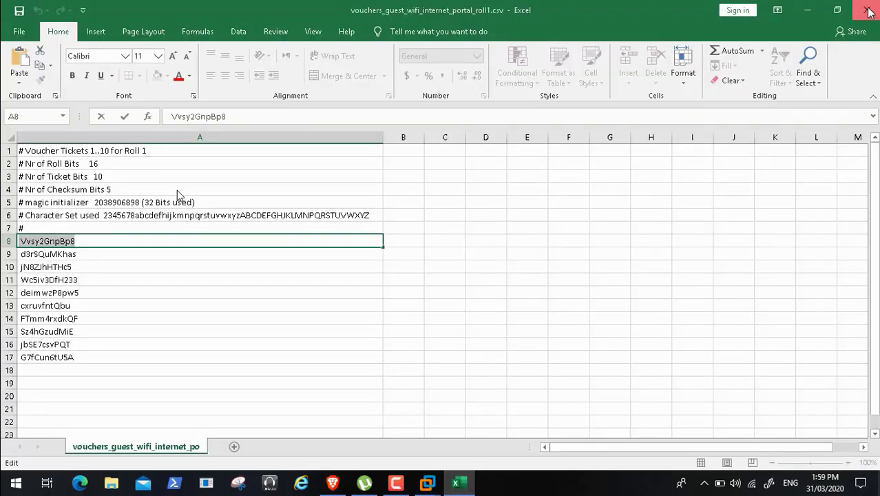
pyautogui.click(442, 259)
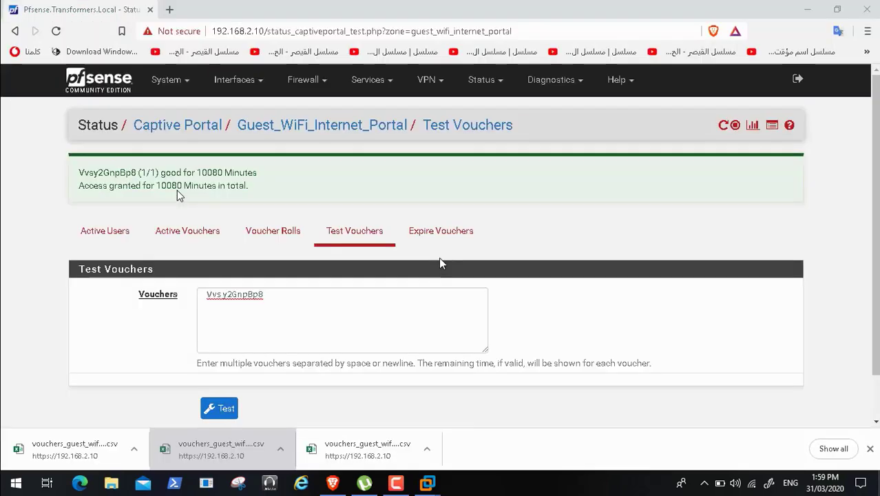
pyautogui.click(345, 458)
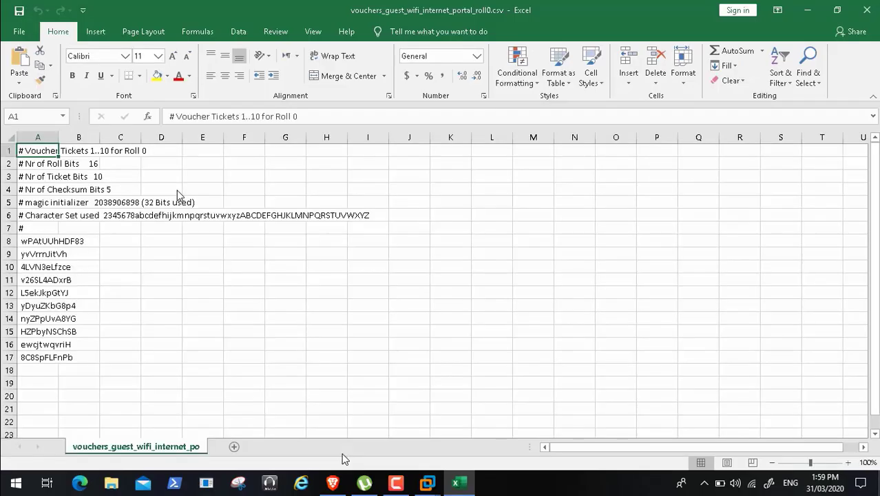
# - Autofit column A in the roll 0 voucher sheet and select the voucher code in cell A8 for copying
pyautogui.doubleClick(56, 141)
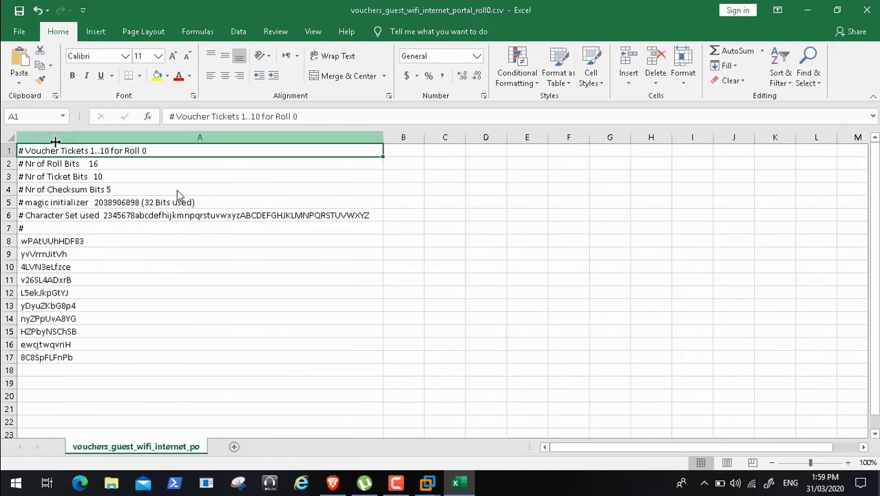
pyautogui.doubleClick(88, 239)
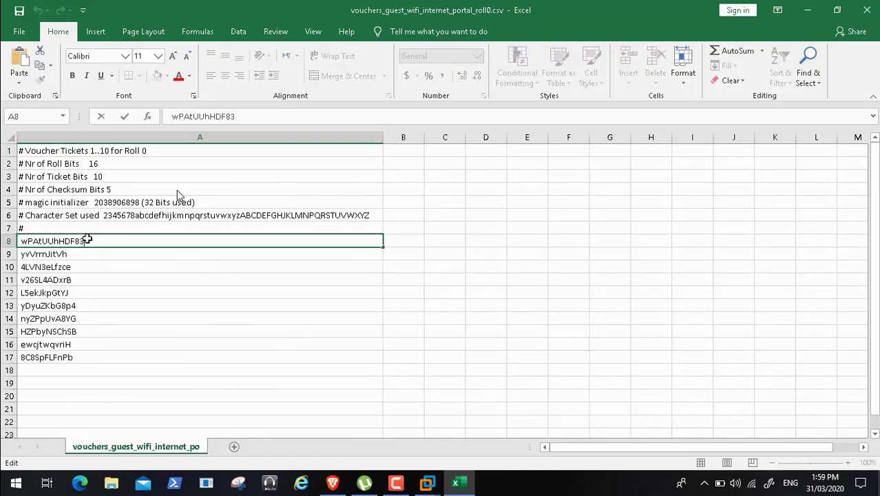
pyautogui.doubleClick(89, 239)
pyautogui.hotkey('ctrl', 'c')
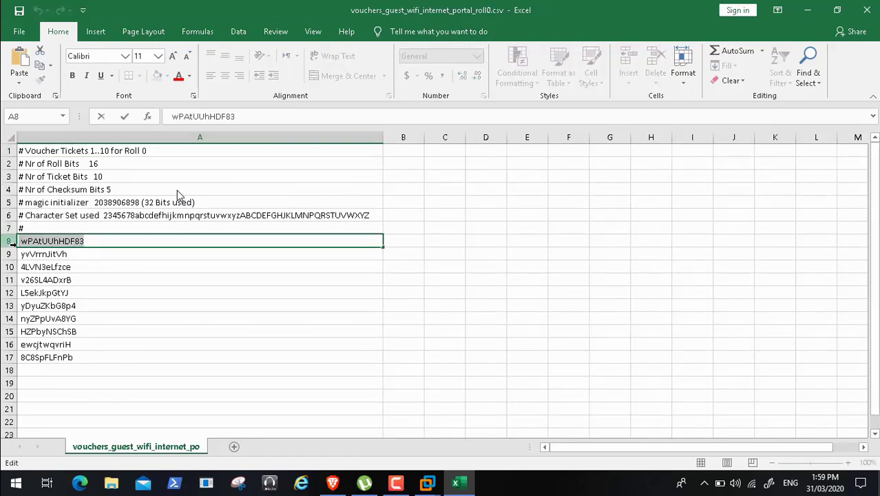
# - Replace the code in the Vouchers field with the copied roll 0 code and run the voucher test
pyautogui.click(333, 483)
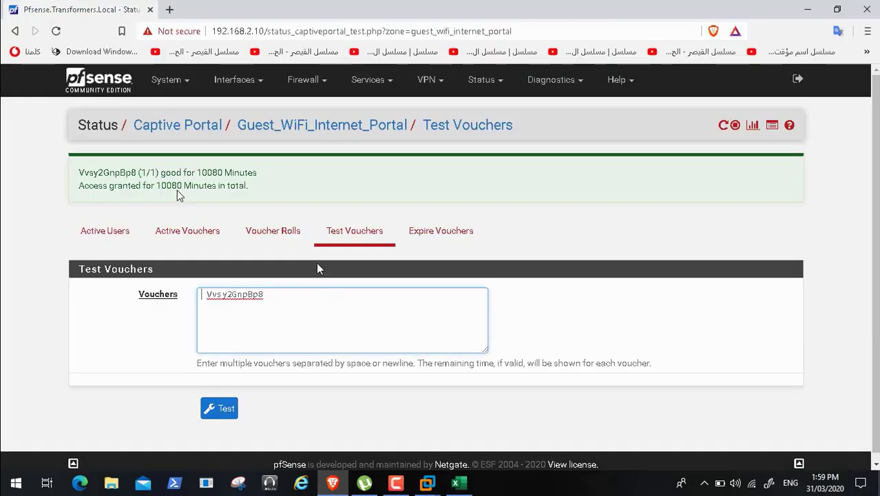
pyautogui.moveTo(277, 297); pyautogui.dragTo(83, 289)
pyautogui.press('BackSpace')
pyautogui.hotkey('ctrl', 'v')
pyautogui.click(224, 410)
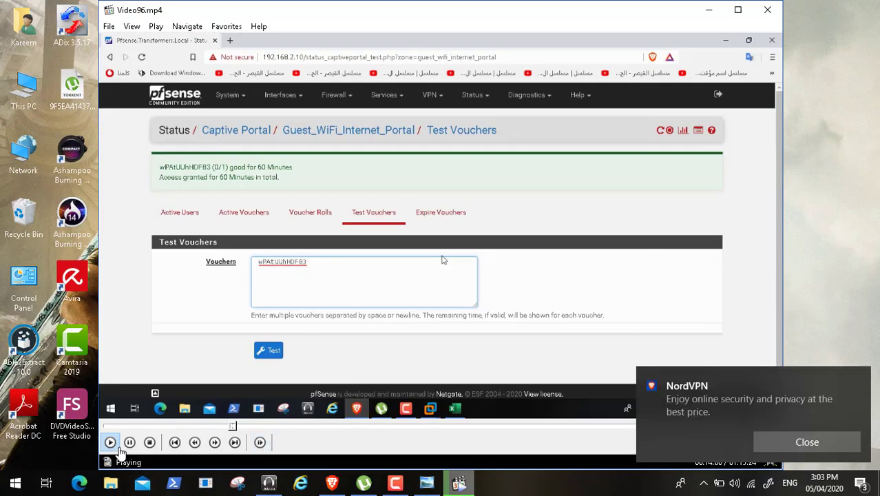
# - Pause Video96.mp4 at about 14:01, resume playback, and switch the video to full screen
pyautogui.click(130, 445)
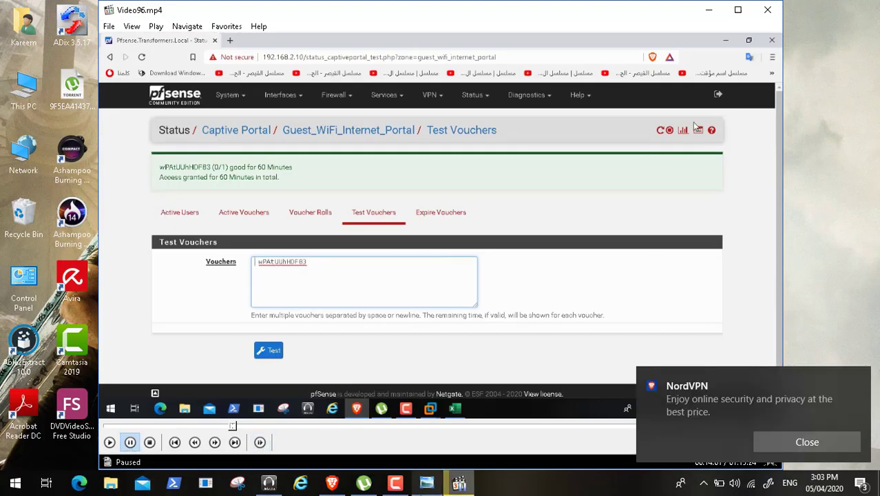
pyautogui.click(398, 485)
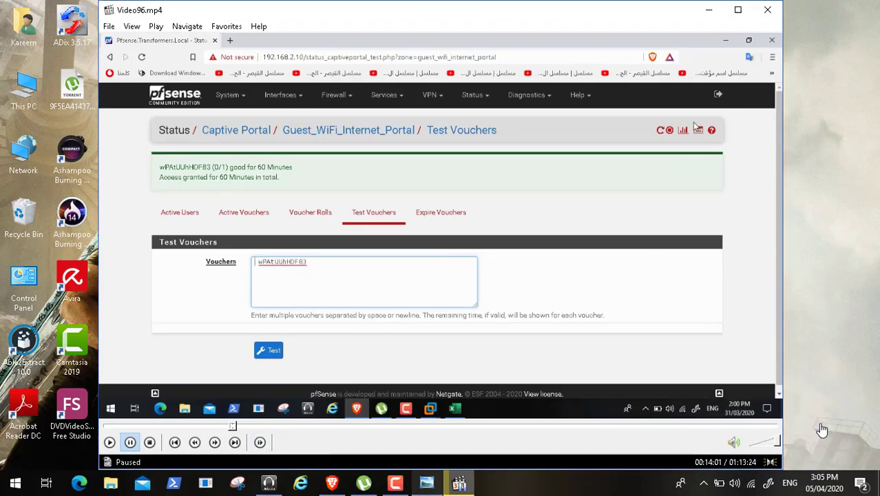
pyautogui.click(110, 442)
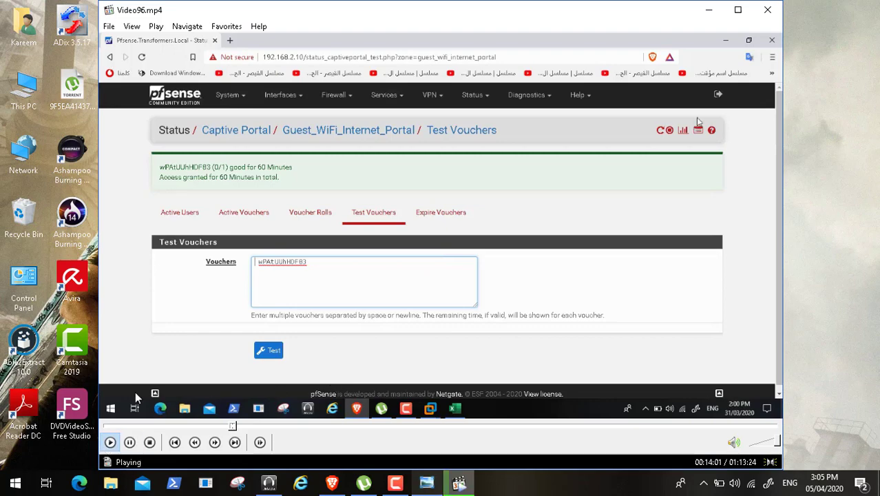
pyautogui.doubleClick(195, 155)
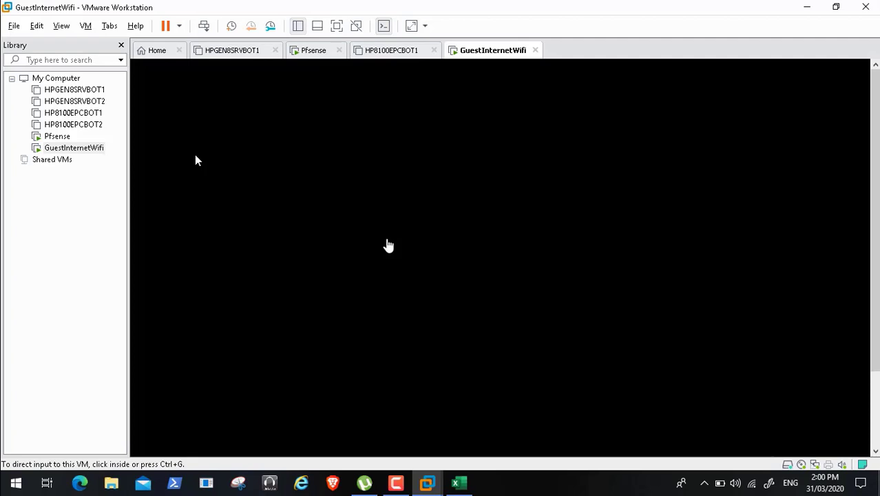
# - Release input from the GuestInternetWifi virtual machine to pause the screen recording, and send Ctrl+Alt+Del to its lock screen
pyautogui.moveTo(396, 488)
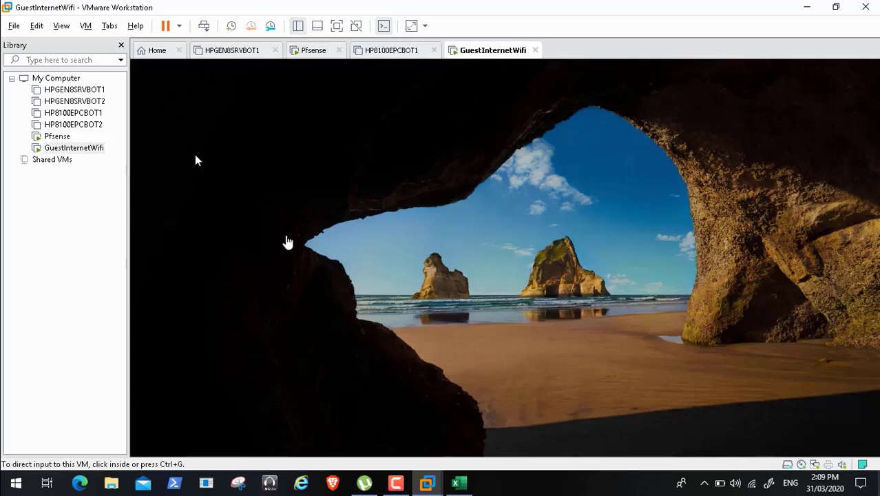
pyautogui.click(449, 159)
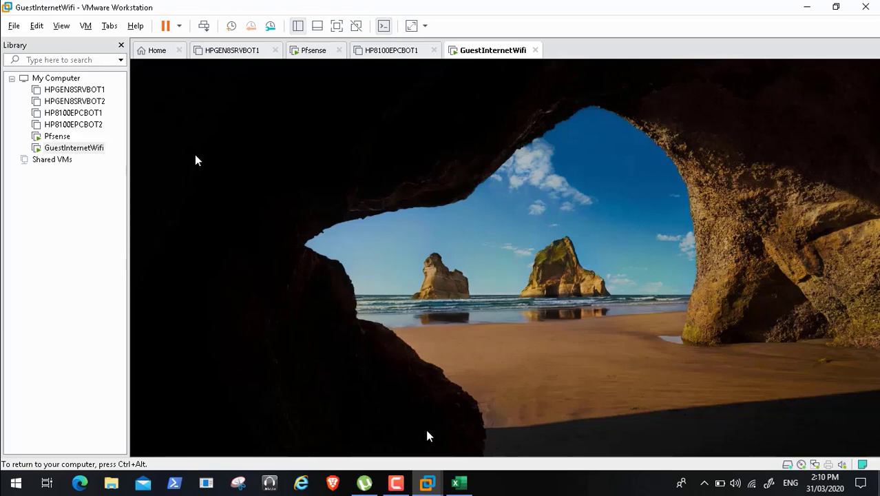
pyautogui.hotkey('ctrl', 'alt')
pyautogui.click(396, 483)
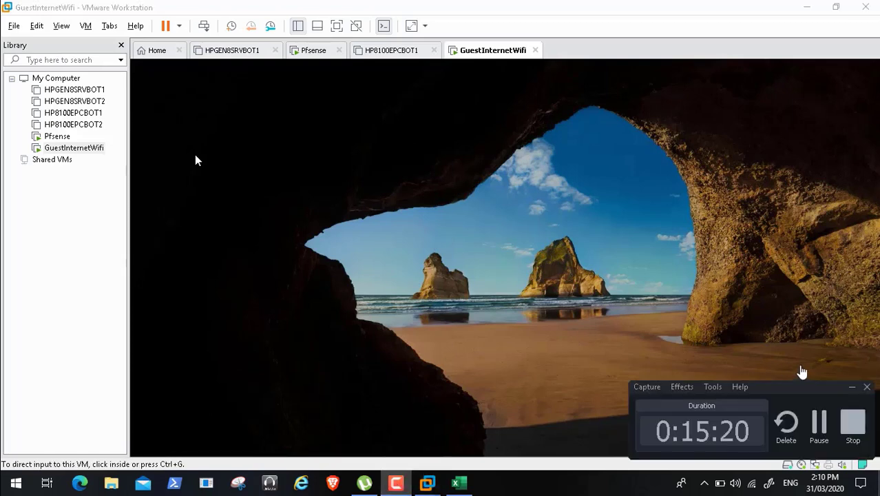
pyautogui.click(817, 414)
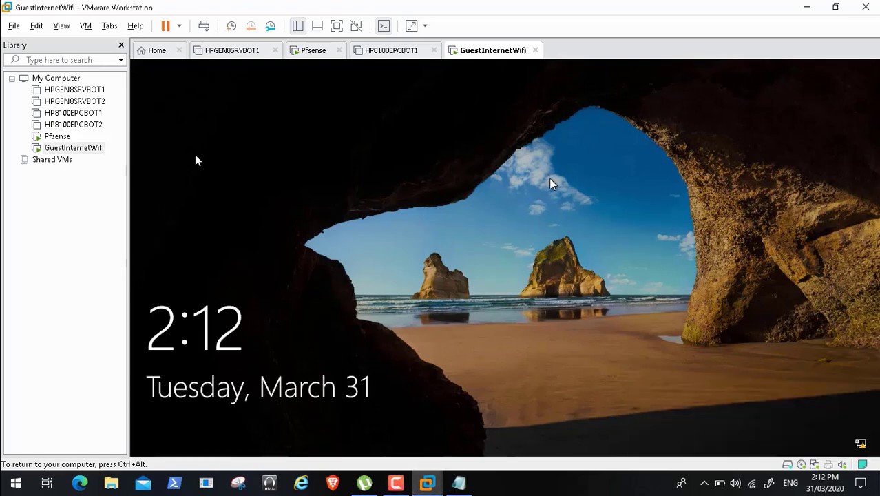
pyautogui.click(204, 25)
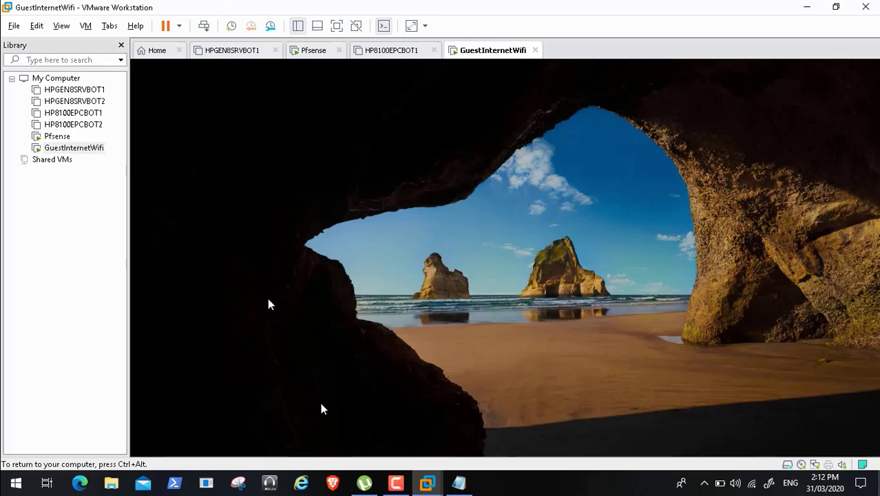
# - Skim the full-screen recording from about 15:46 to 21:42, covering the guest virtual machine's sign-in and first browser connection attempt
pyautogui.moveTo(156, 491)
pyautogui.click(192, 454)
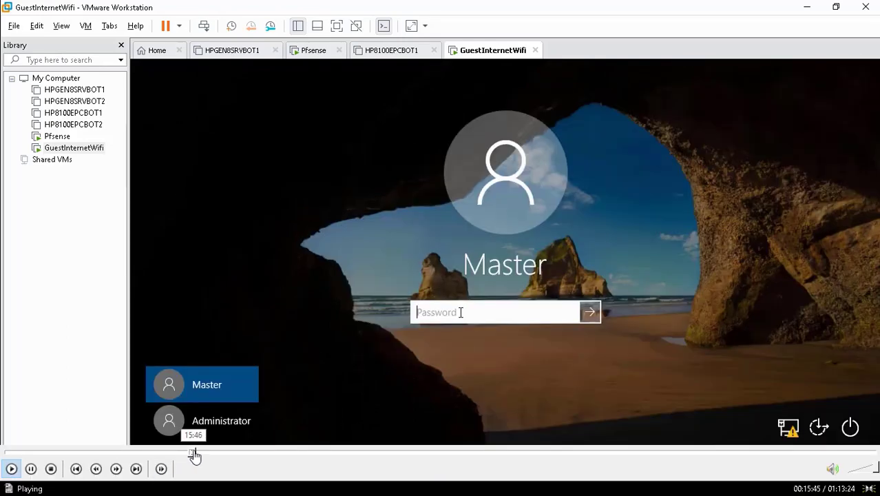
pyautogui.click(197, 453)
pyautogui.click(202, 453)
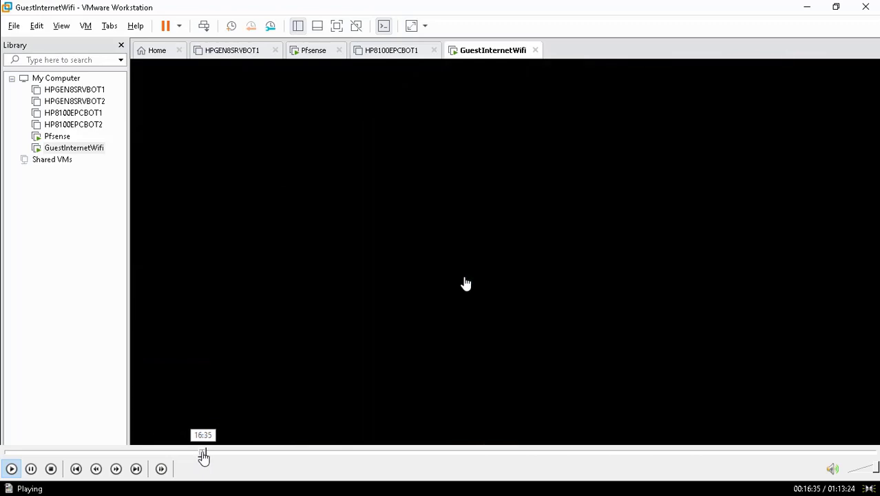
pyautogui.click(210, 454)
pyautogui.click(215, 454)
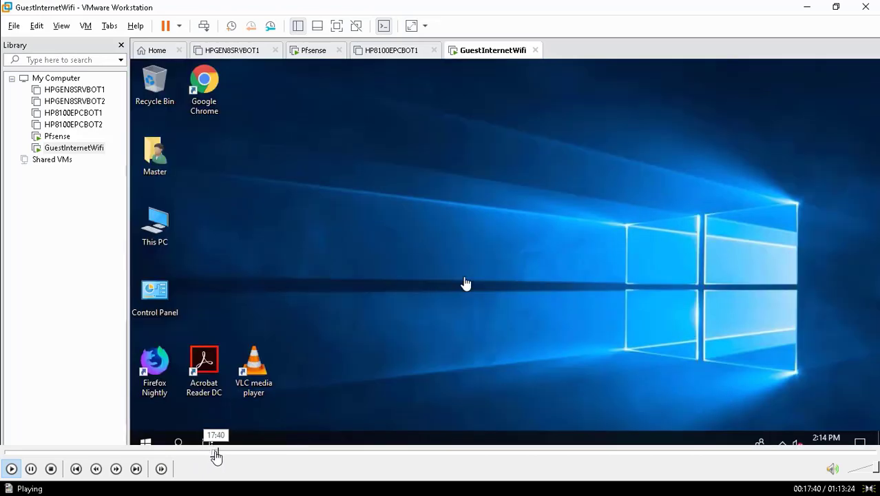
pyautogui.click(221, 454)
pyautogui.click(231, 454)
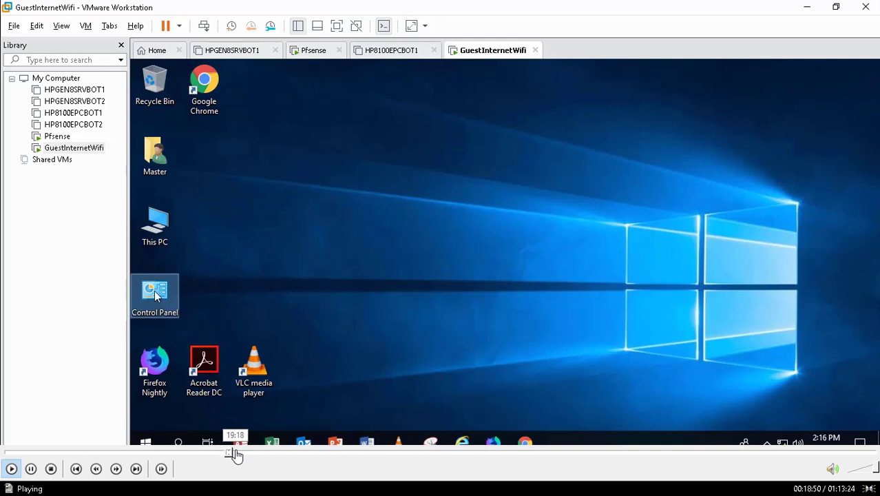
pyautogui.click(237, 454)
pyautogui.click(243, 454)
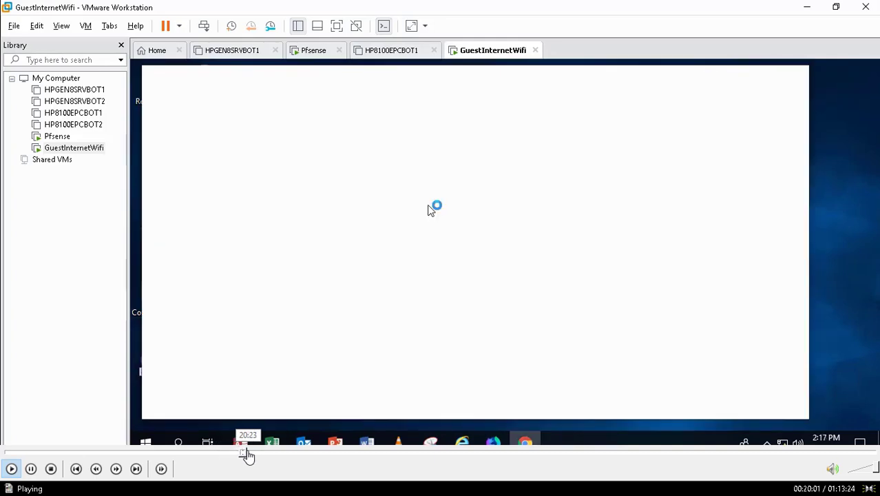
pyautogui.click(248, 454)
pyautogui.click(254, 454)
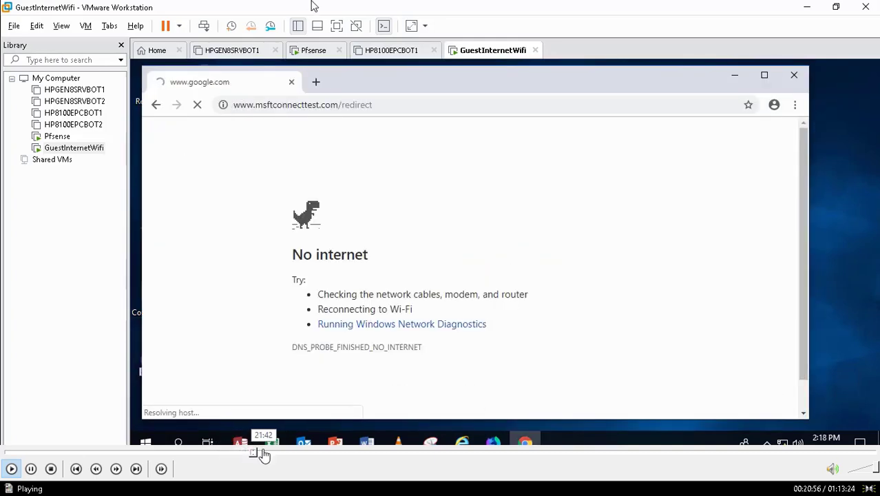
pyautogui.click(263, 455)
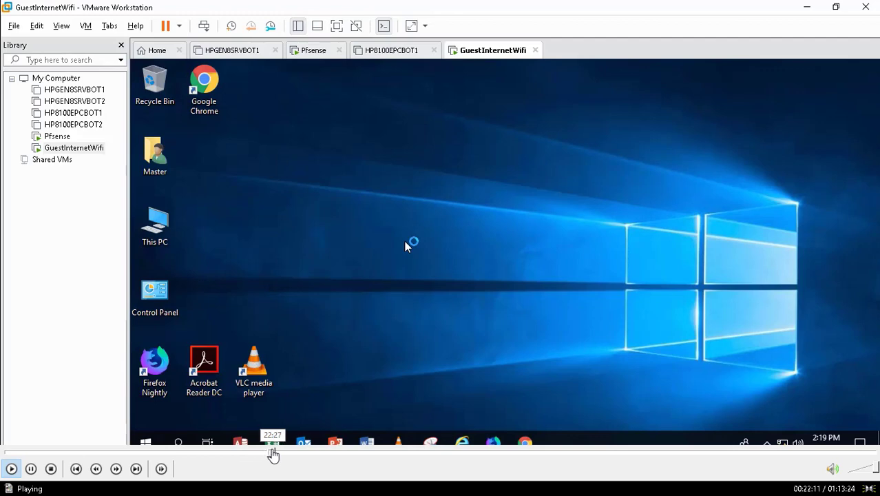
# - Skip ahead in the recording to the guest's User Authentication portal page and pause it at about 25:41
pyautogui.click(277, 455)
pyautogui.click(282, 455)
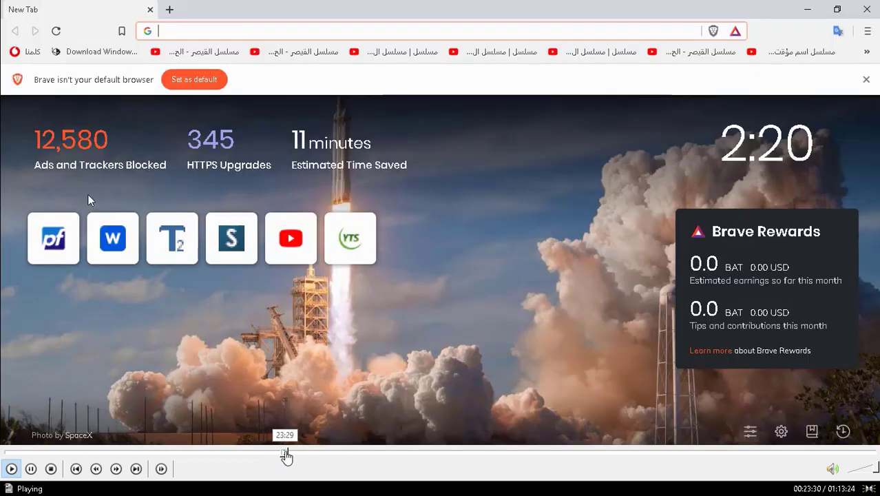
pyautogui.click(290, 455)
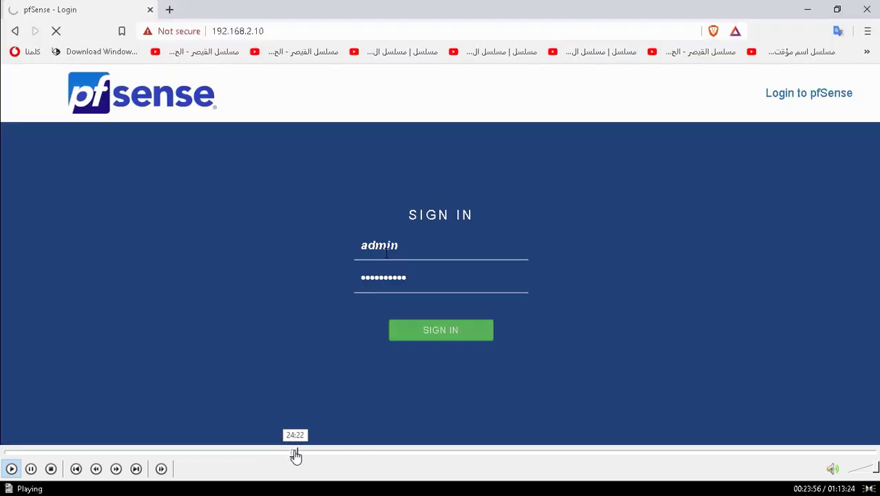
pyautogui.click(295, 454)
pyautogui.click(301, 455)
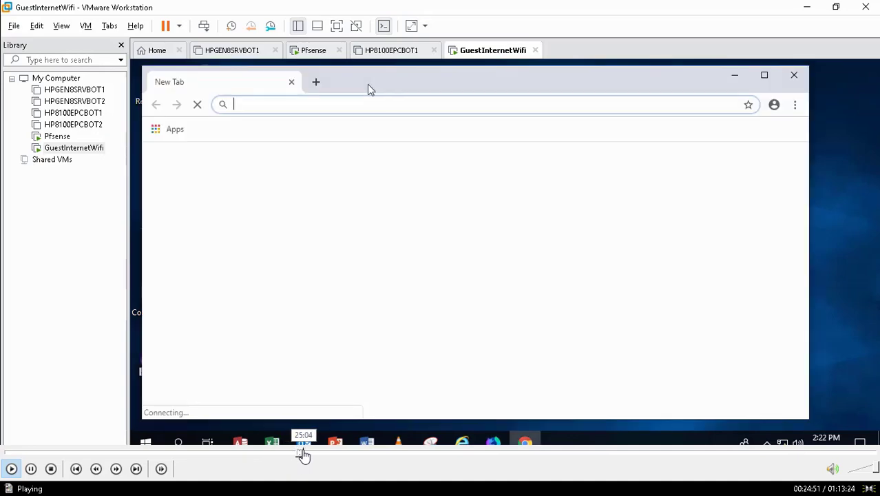
pyautogui.click(305, 455)
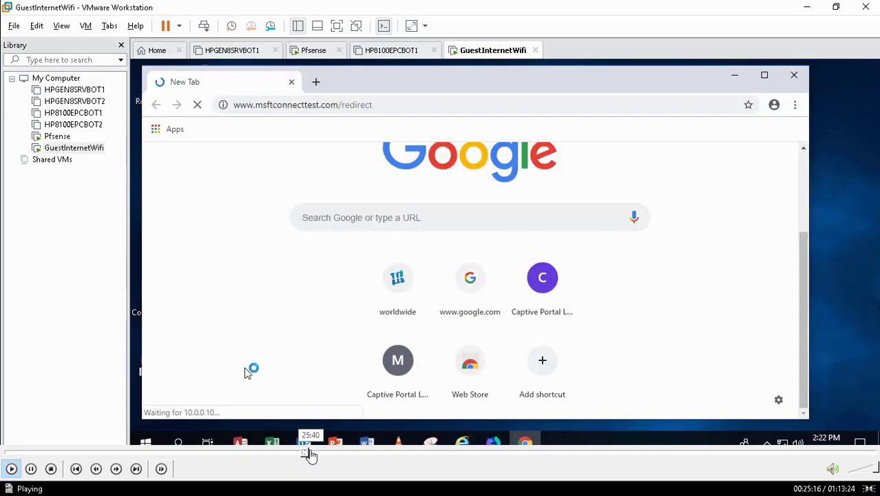
pyautogui.click(309, 455)
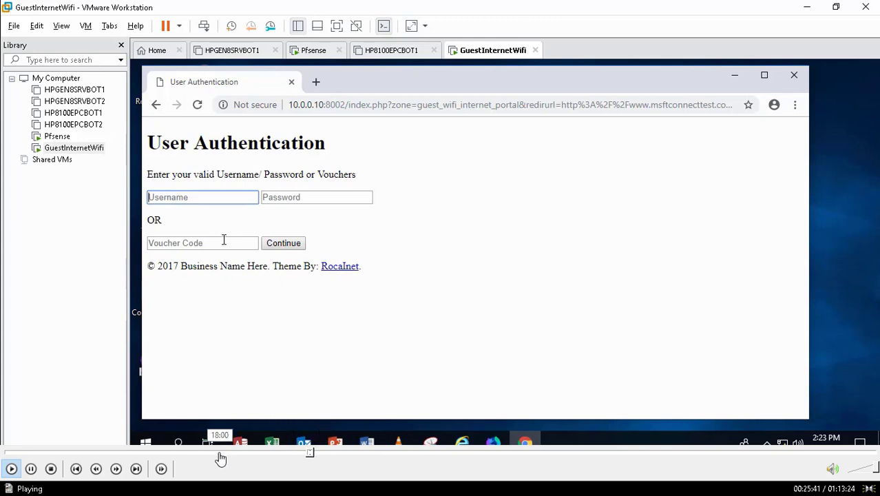
pyautogui.click(31, 468)
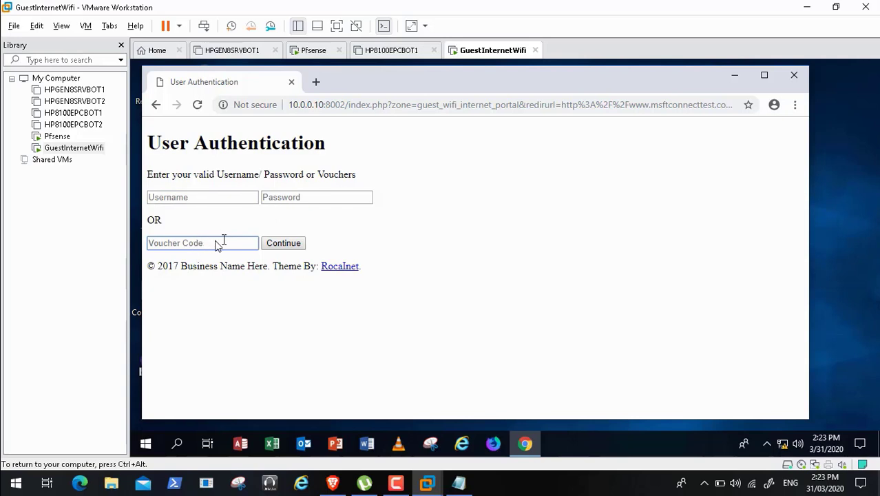
# - Resume the recording and skip past the guest's portal login and cnn.com attempt toward the captive portal's custom page settings
pyautogui.moveTo(40, 488)
pyautogui.click(10, 468)
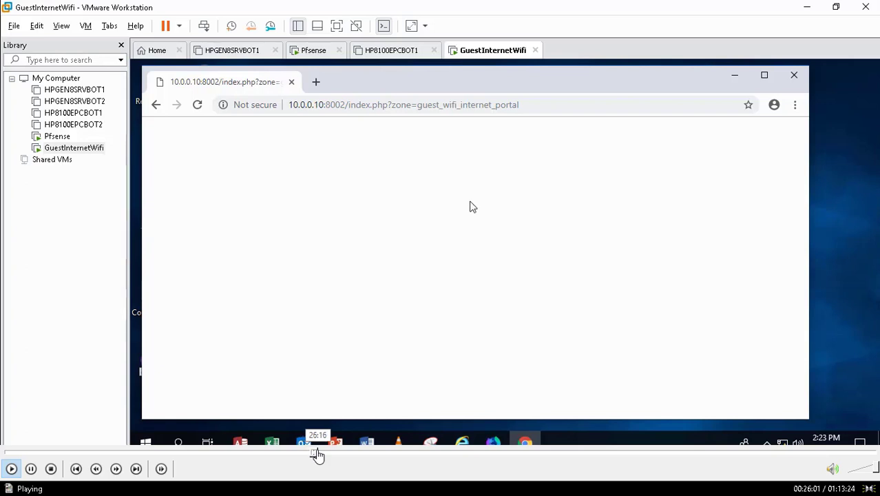
pyautogui.click(317, 455)
pyautogui.click(322, 455)
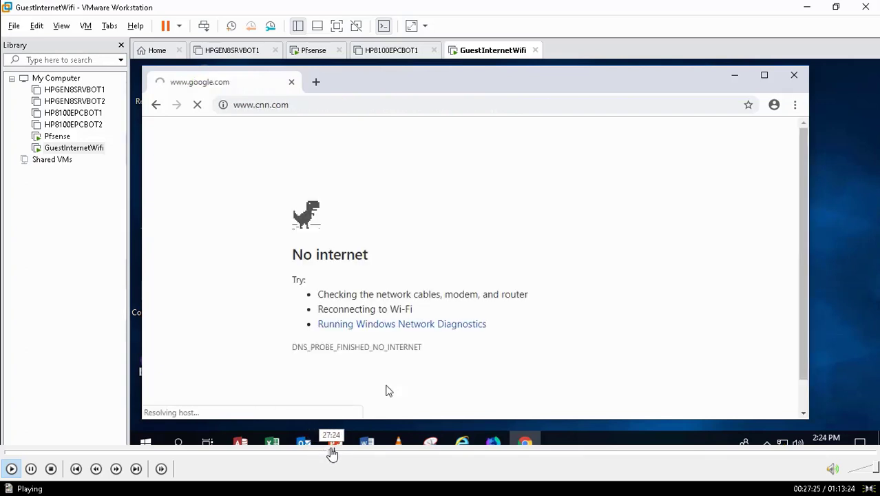
pyautogui.click(335, 455)
pyautogui.click(343, 455)
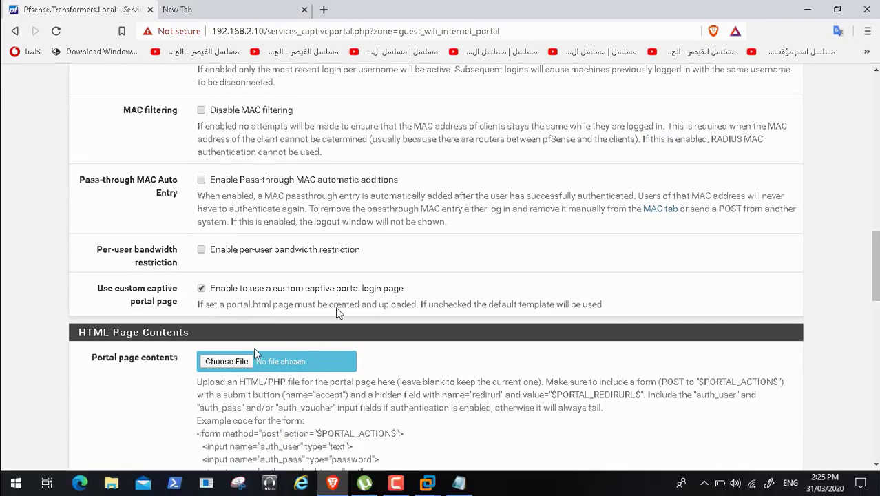
# - Skip ahead in the recording to just before the captive portal File Manager is opened and pause it at 32:26
pyautogui.moveTo(328, 452)
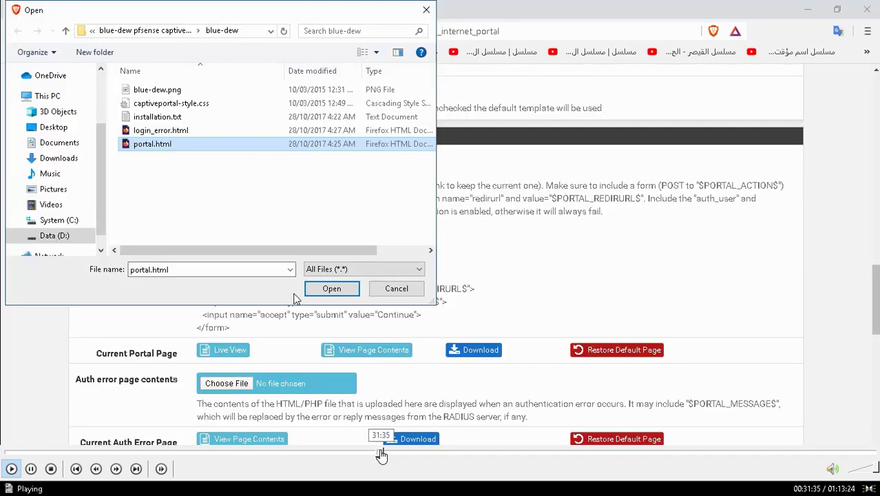
pyautogui.click(385, 455)
pyautogui.click(391, 455)
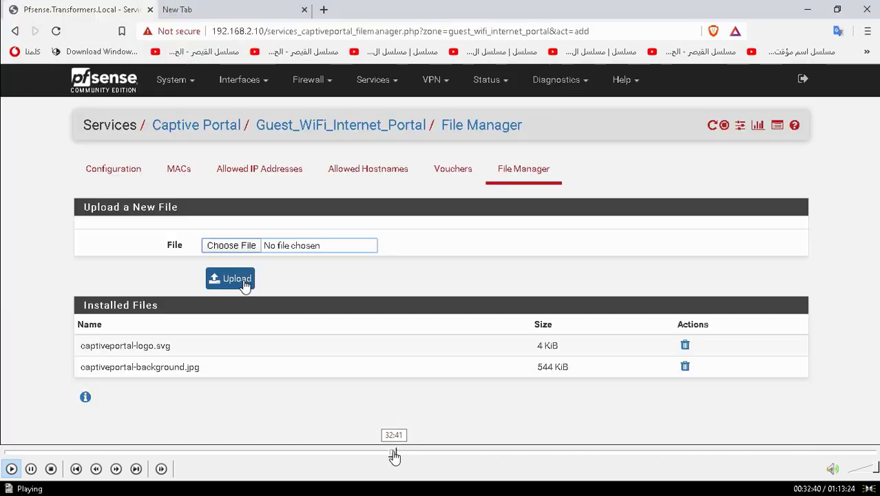
pyautogui.click(390, 455)
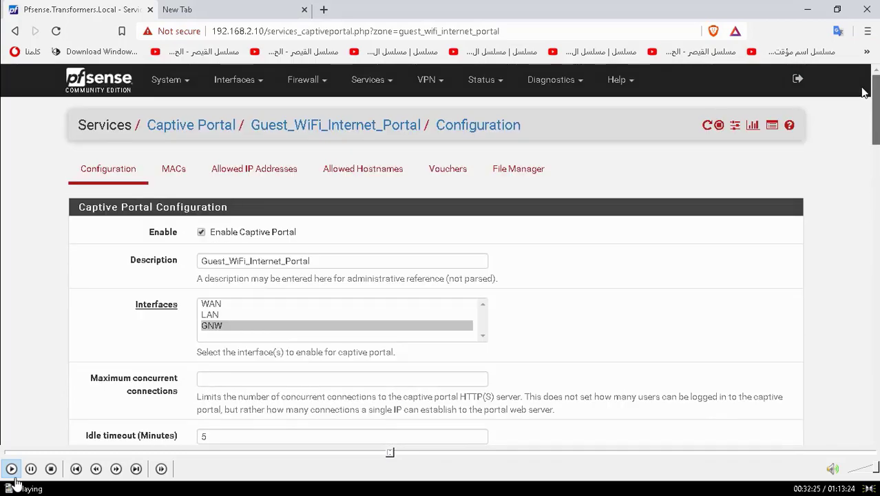
pyautogui.click(30, 469)
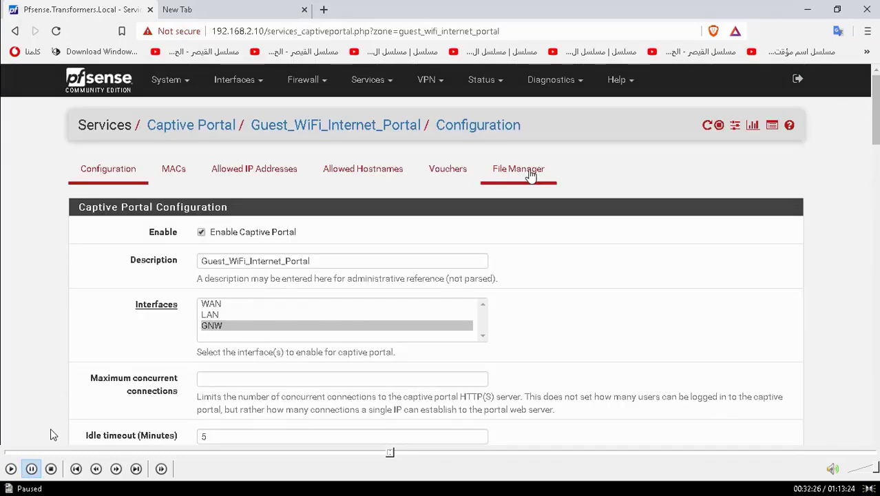
# - Leave full screen, minimize the video player, and open the blue-dew template folder under ADToolsCollection\Transformers on Data (D:)
pyautogui.doubleClick(606, 46)
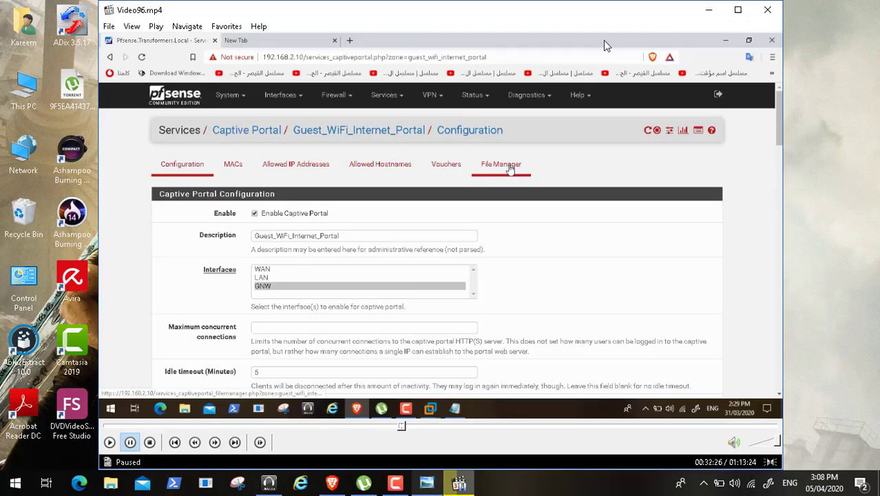
pyautogui.click(709, 11)
pyautogui.doubleClick(26, 84)
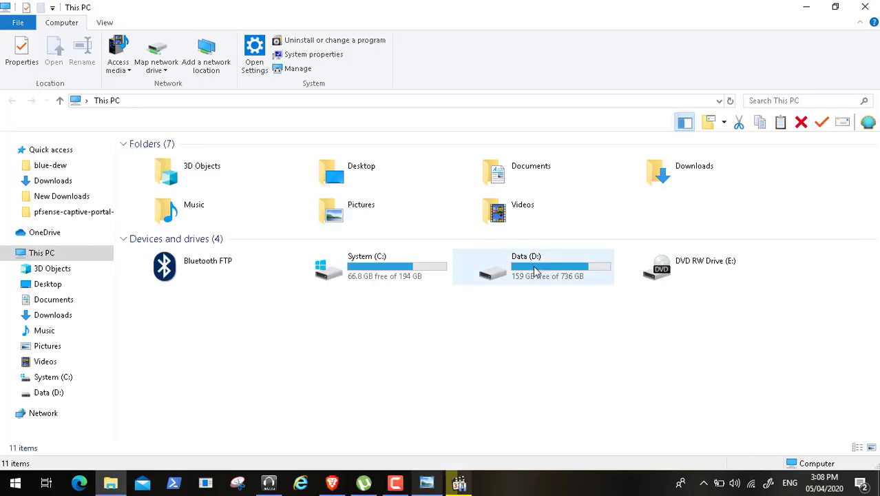
pyautogui.doubleClick(535, 270)
pyautogui.click(181, 191)
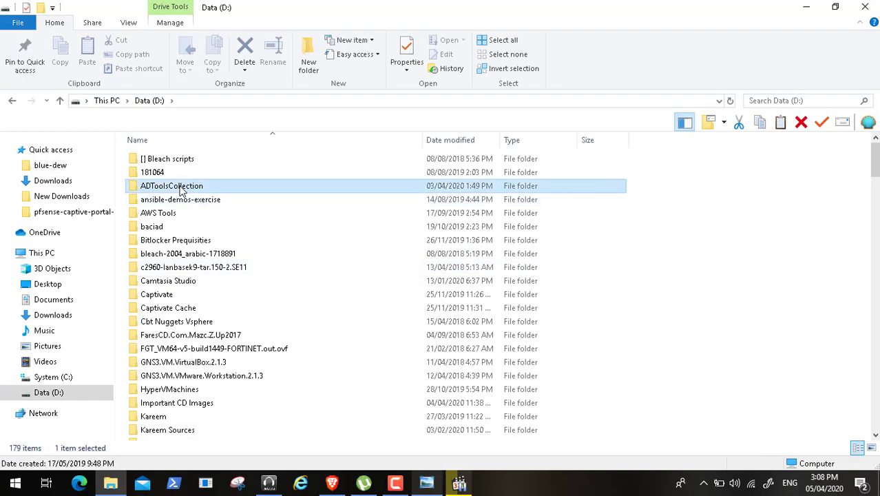
pyautogui.doubleClick(181, 190)
pyautogui.doubleClick(178, 378)
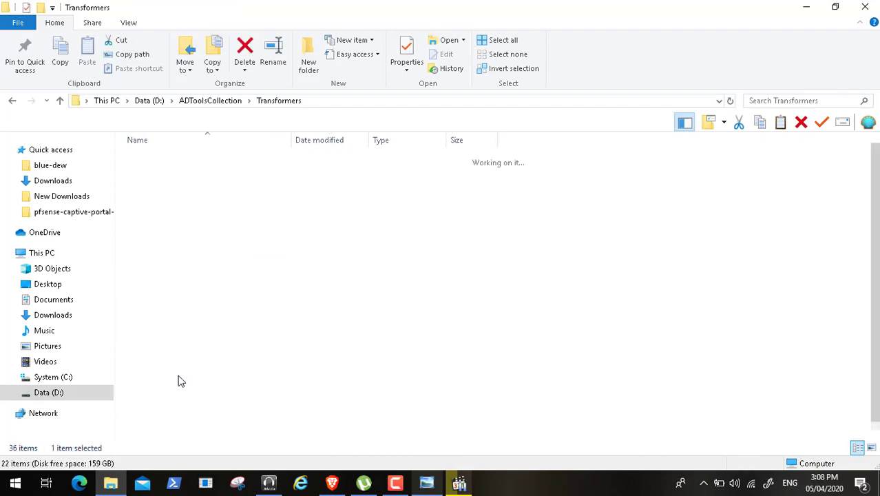
pyautogui.doubleClick(198, 160)
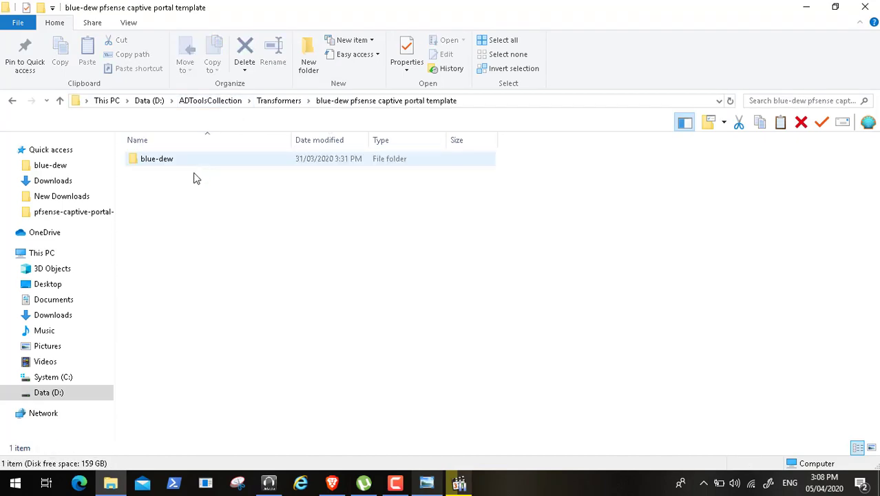
pyautogui.doubleClick(163, 156)
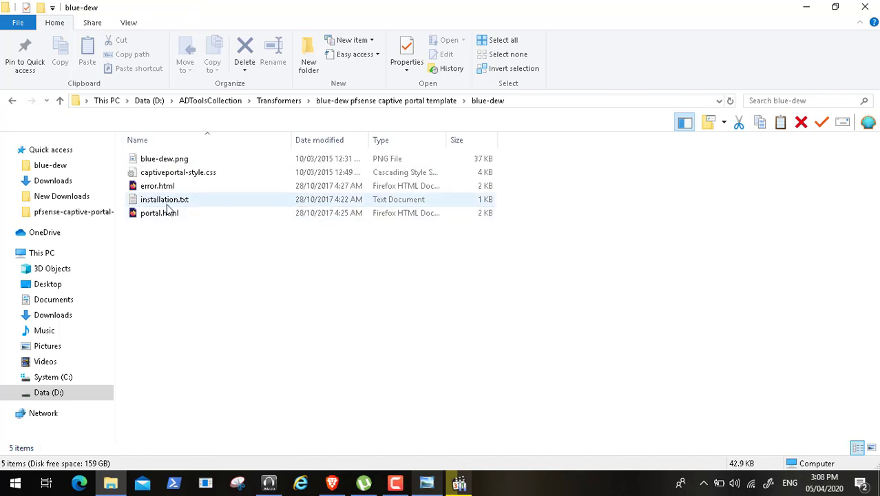
# - Preview portal.html in the browser and read the upload instructions in installation.txt, closing each file after viewing
pyautogui.doubleClick(159, 215)
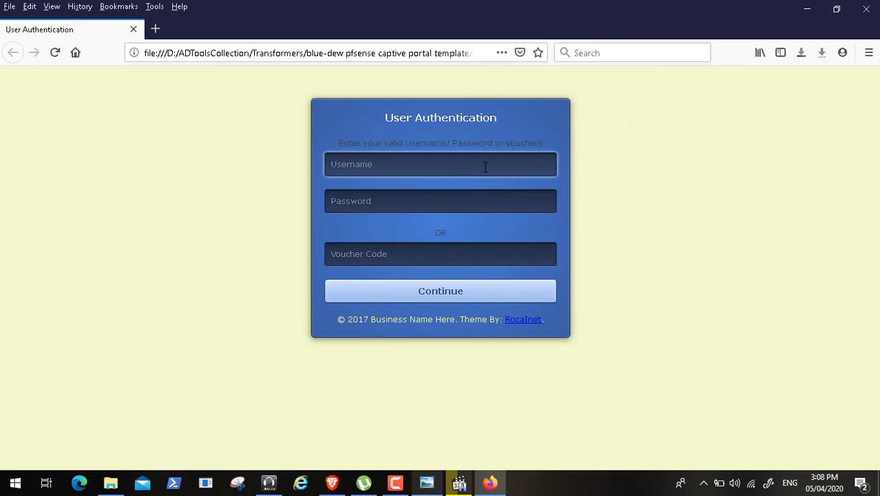
pyautogui.click(865, 9)
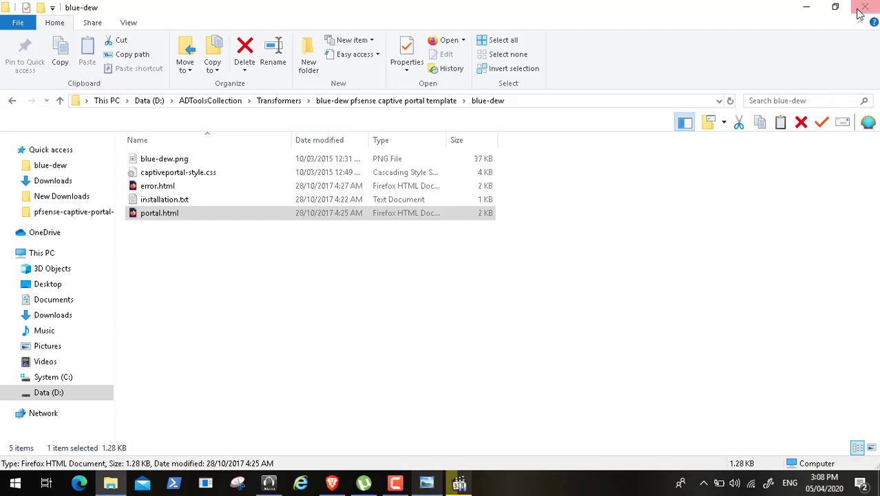
pyautogui.click(174, 202)
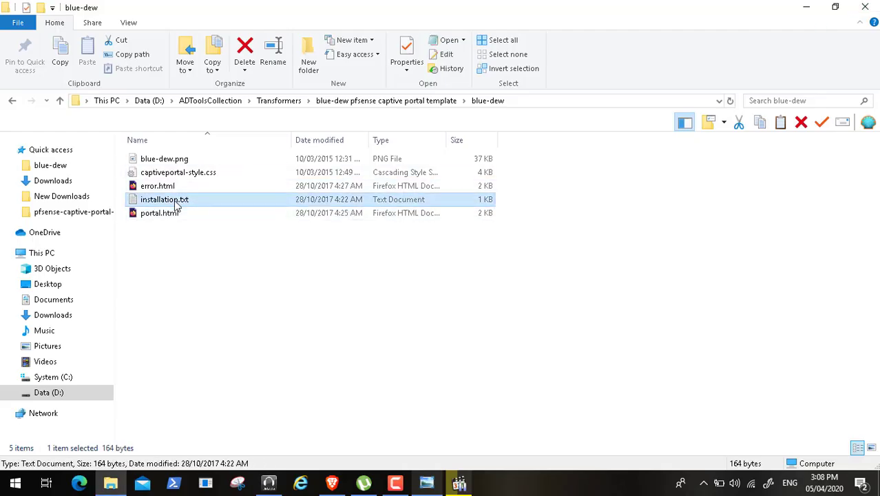
pyautogui.doubleClick(157, 204)
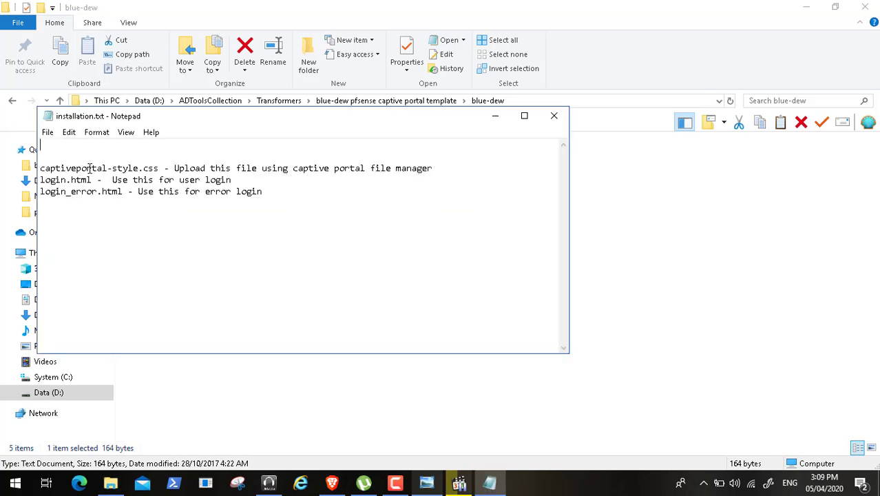
pyautogui.doubleClick(157, 168)
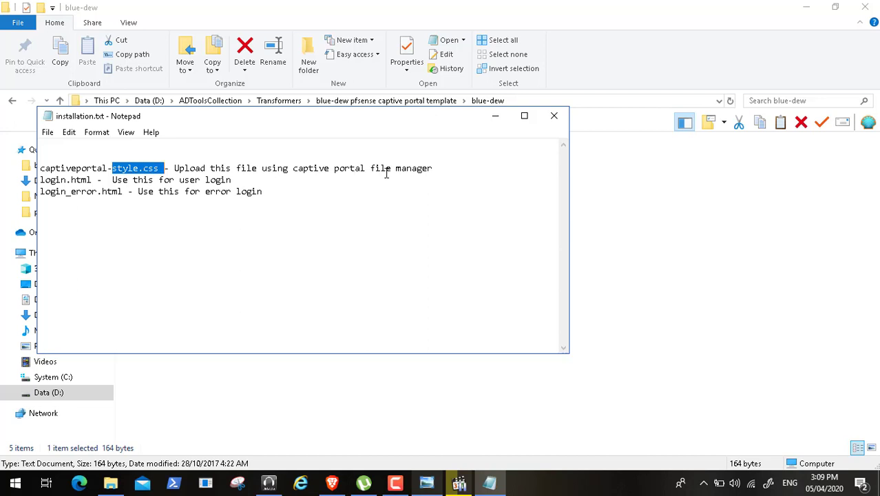
pyautogui.click(554, 115)
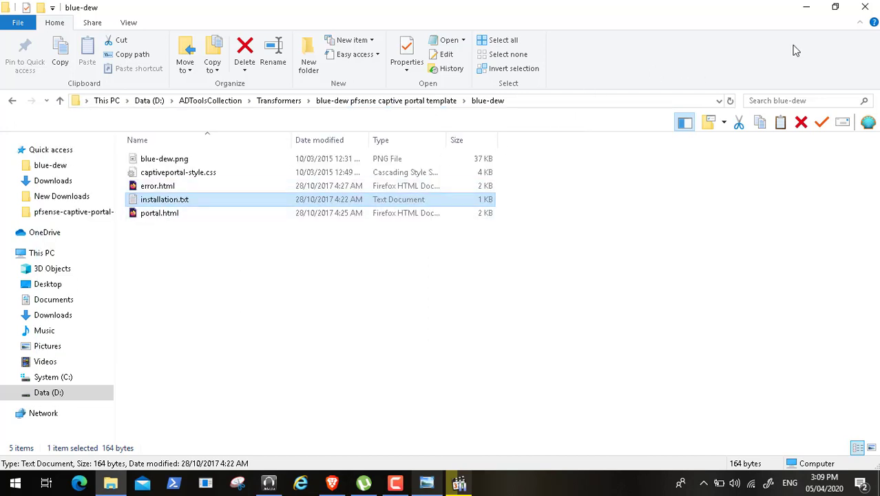
# - Close the blue-dew folder window, then bring up the Brave browser briefly and minimize it
pyautogui.click(865, 7)
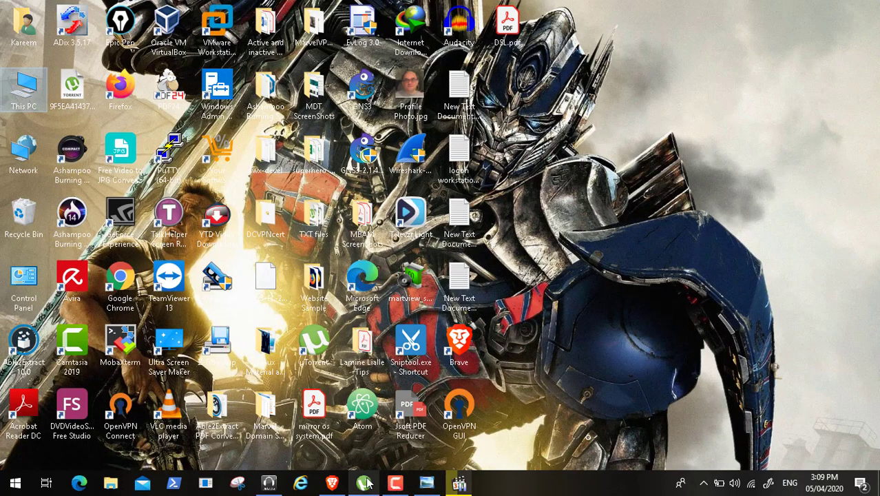
pyautogui.click(332, 484)
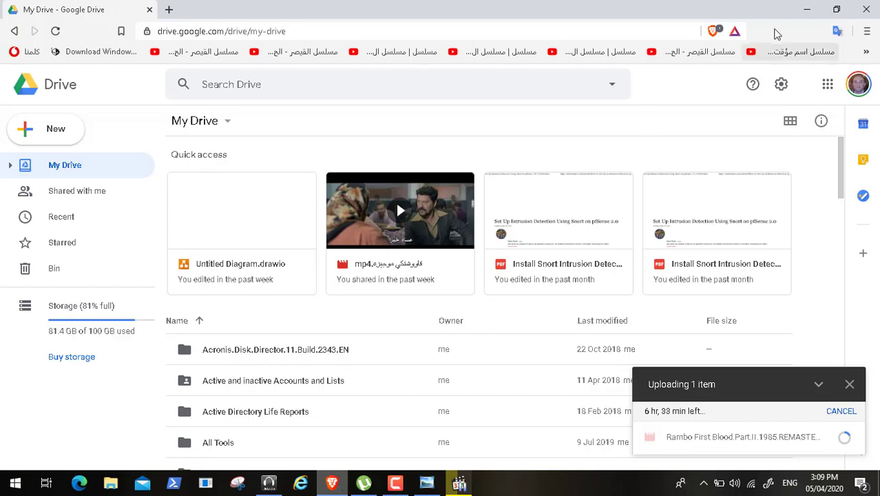
pyautogui.click(805, 9)
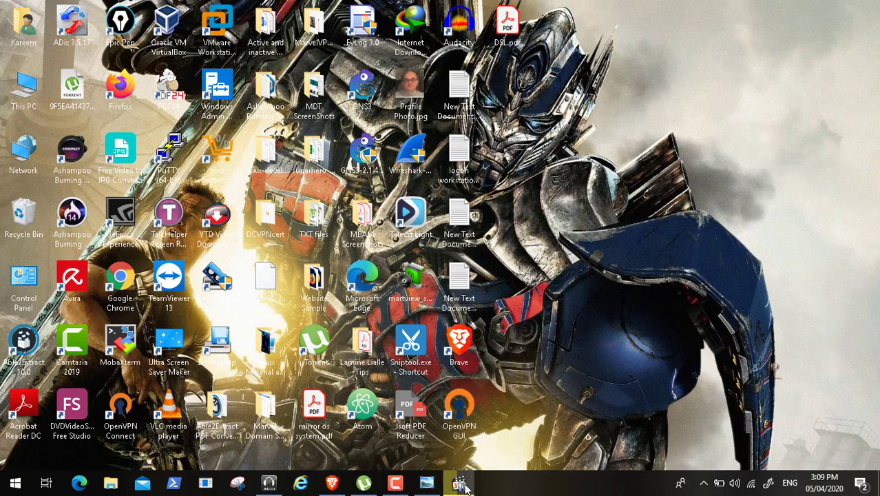
# - Resume the Video96.mp4 recording in full screen and follow the selection of captiveportal-style.css and installation.txt in the blue-dew folder
pyautogui.click(460, 484)
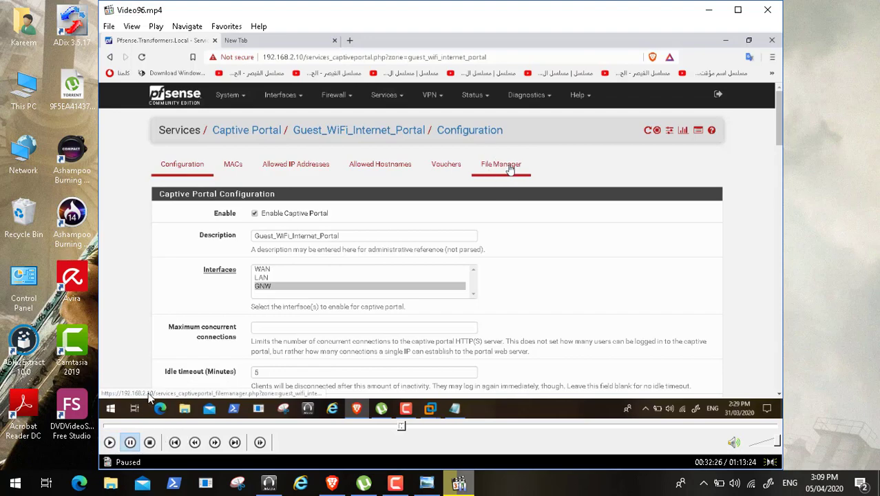
pyautogui.click(110, 443)
pyautogui.doubleClick(246, 252)
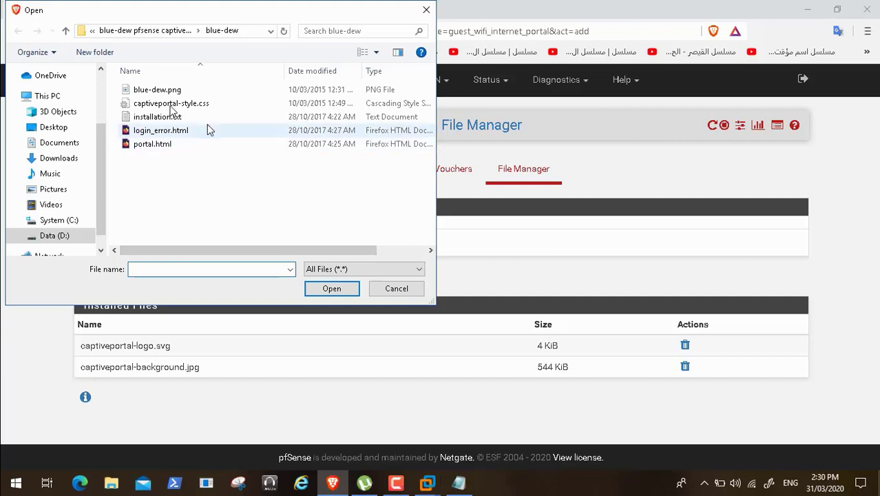
pyautogui.click(180, 107)
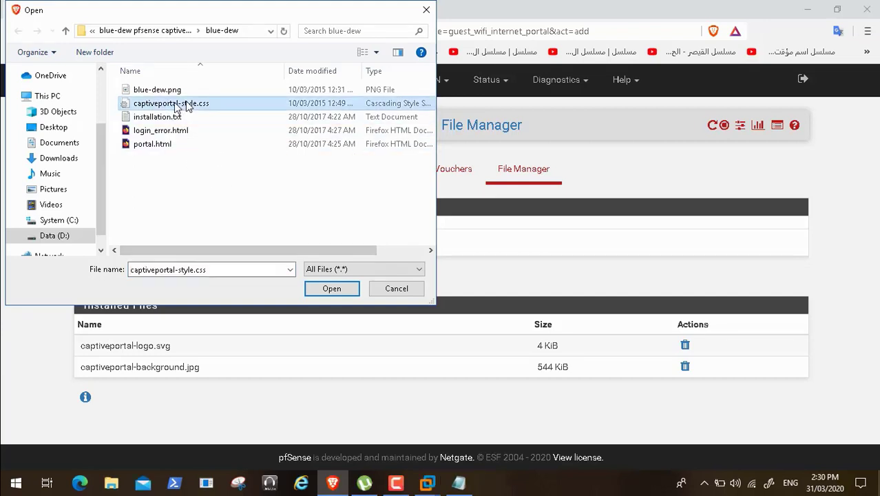
pyautogui.click(160, 118)
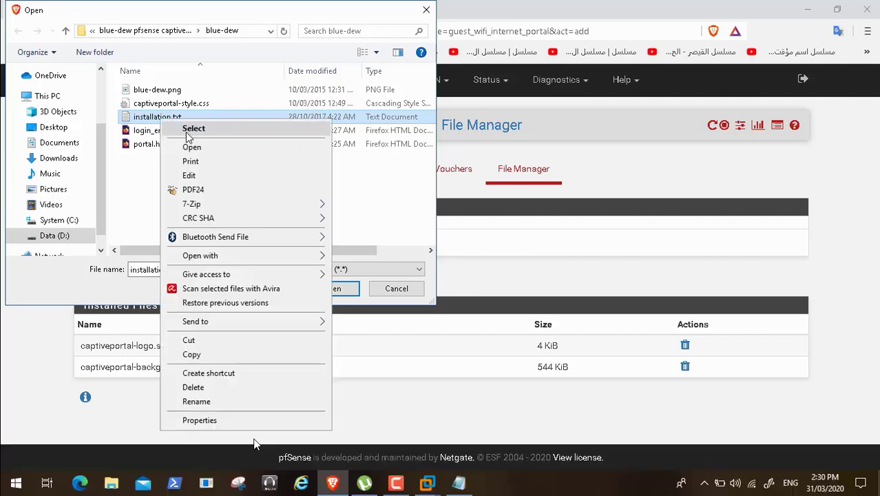
# - Skip ahead through the recorded style, login and logout page uploads, past the Active Vouchers page at about 38:04
pyautogui.click(402, 455)
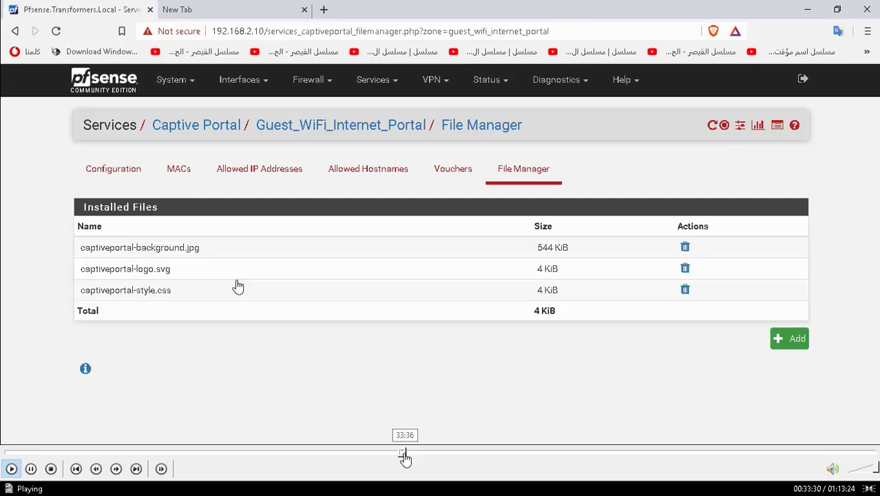
pyautogui.click(409, 456)
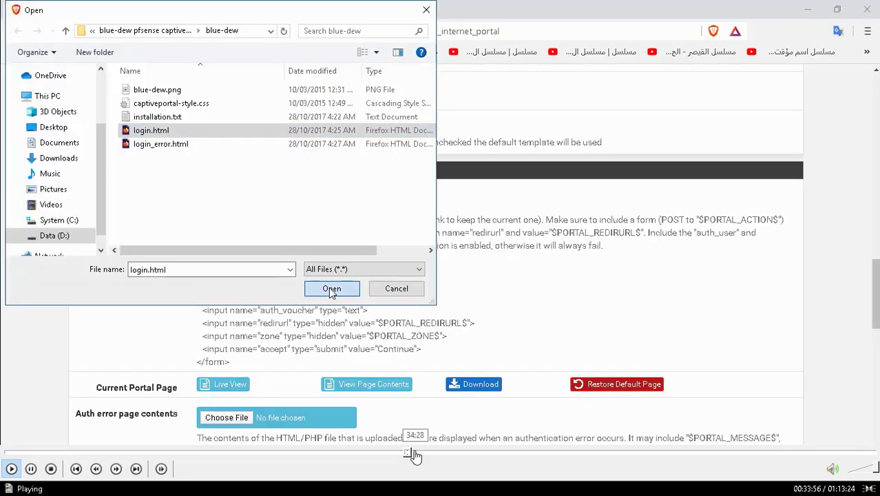
pyautogui.click(414, 455)
pyautogui.click(420, 455)
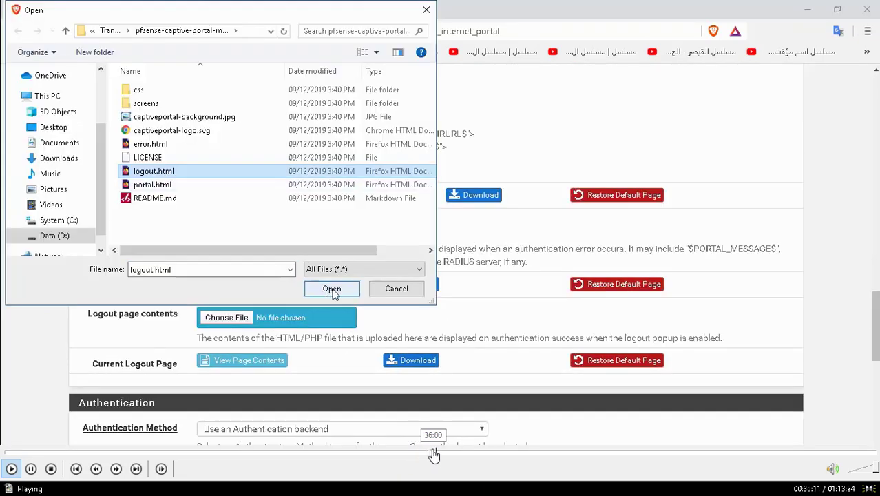
pyautogui.click(439, 455)
pyautogui.click(445, 455)
pyautogui.click(458, 455)
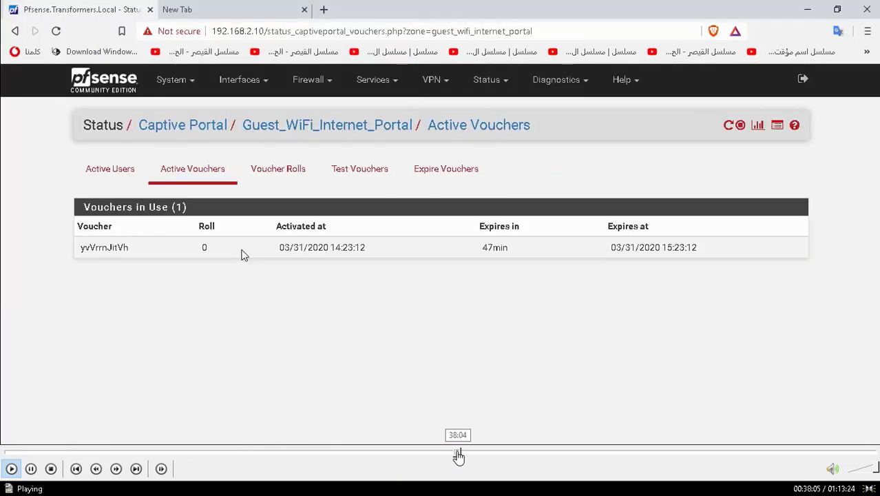
pyautogui.click(466, 455)
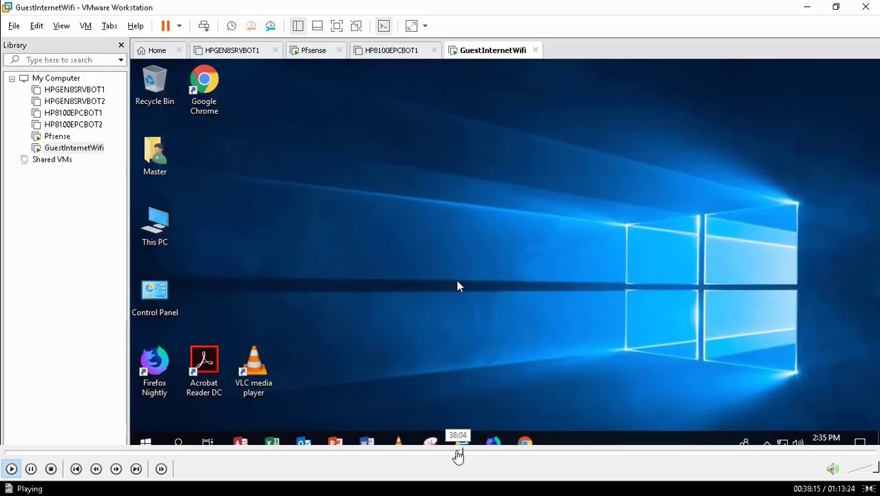
# - Go back to about 38:04 and follow the switch to the GuestInternetWifi virtual machine and the opening of Google Chrome there
pyautogui.click(457, 454)
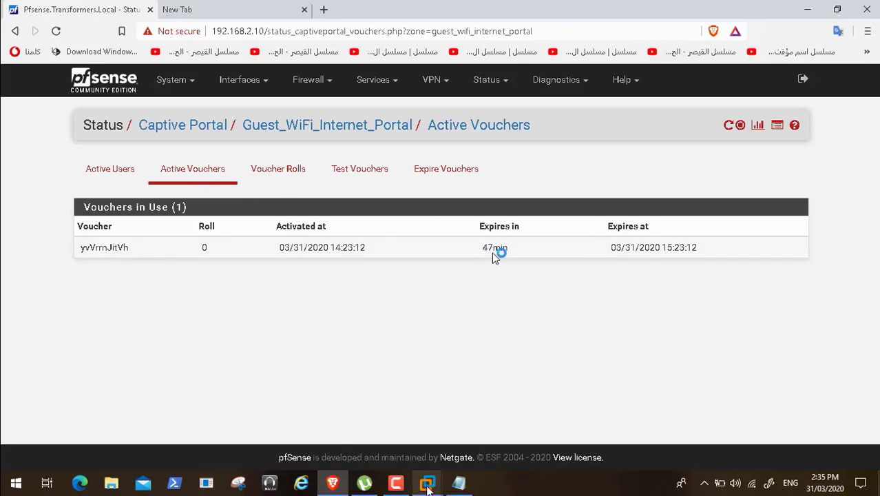
pyautogui.click(691, 413)
pyautogui.click(690, 413)
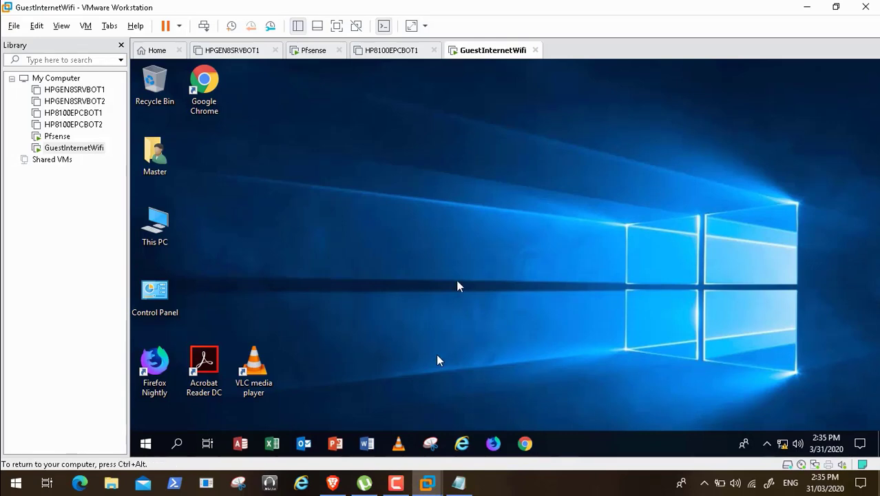
pyautogui.click(526, 444)
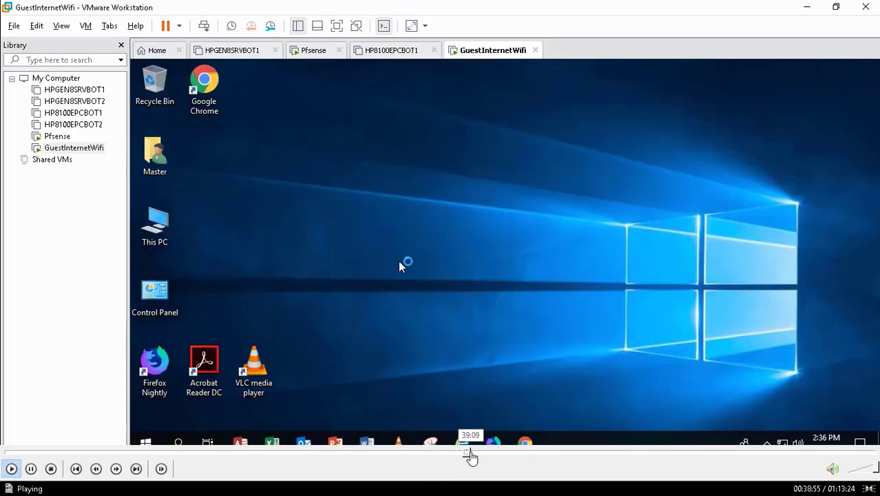
# - Skip ahead to the pfSense System Update page at about 40:08, then go back slightly to review how it is reached from the dashboard
pyautogui.click(472, 454)
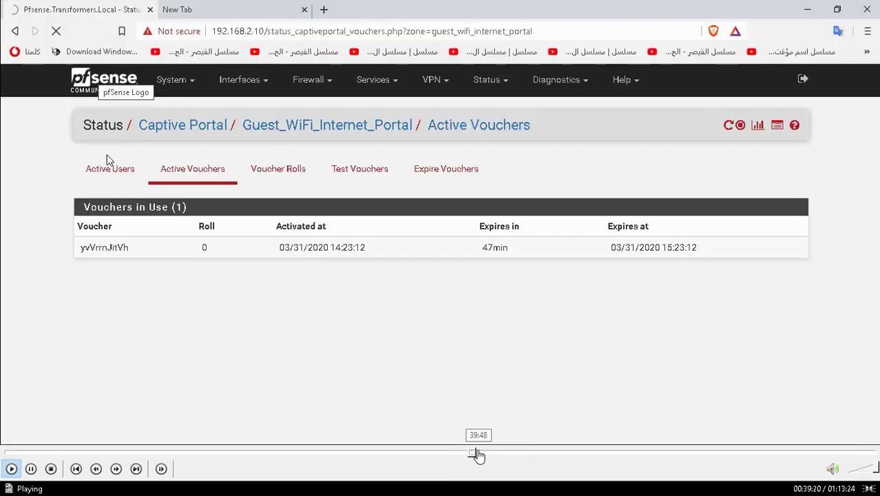
pyautogui.click(481, 454)
pyautogui.click(484, 455)
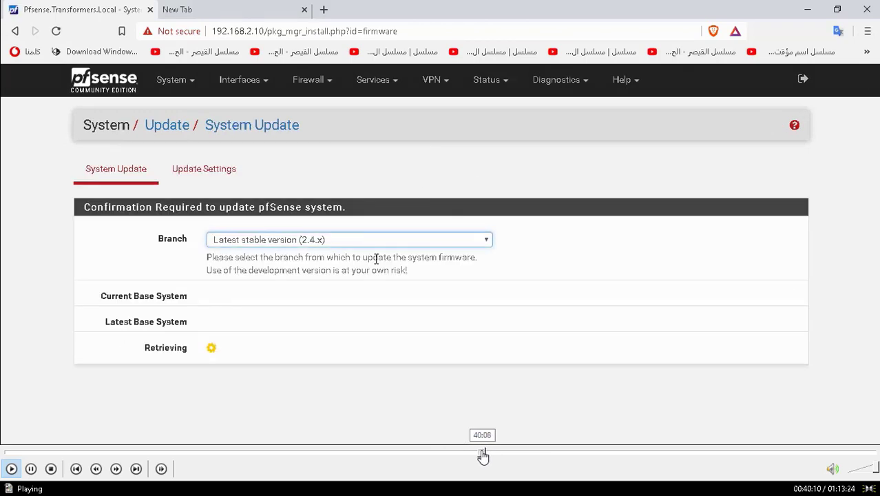
pyautogui.click(479, 455)
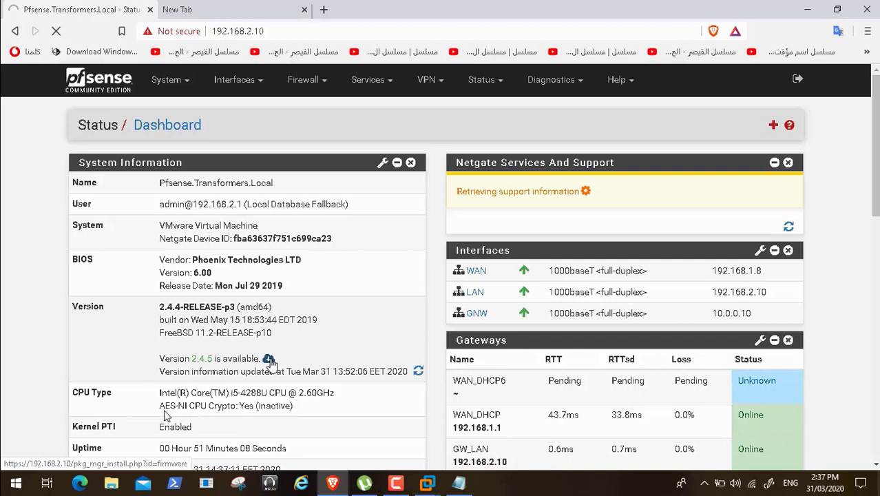
pyautogui.click(27, 469)
pyautogui.click(27, 469)
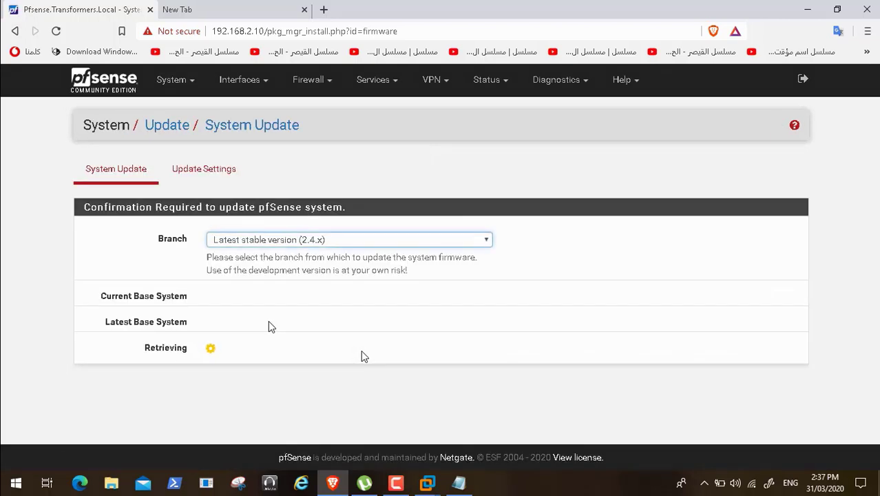
# - Skip ahead to the running system update and its package output, pause playback at 41:23, and pause the Camtasia screen capture
pyautogui.moveTo(477, 456)
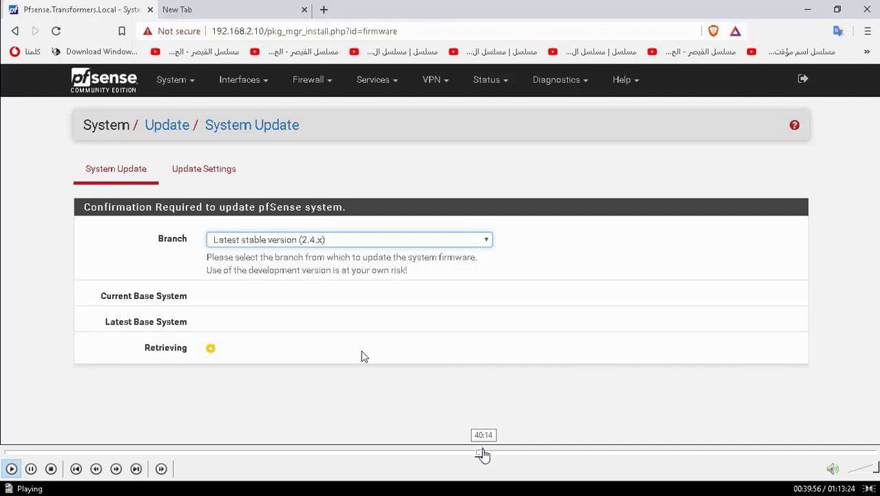
pyautogui.click(489, 453)
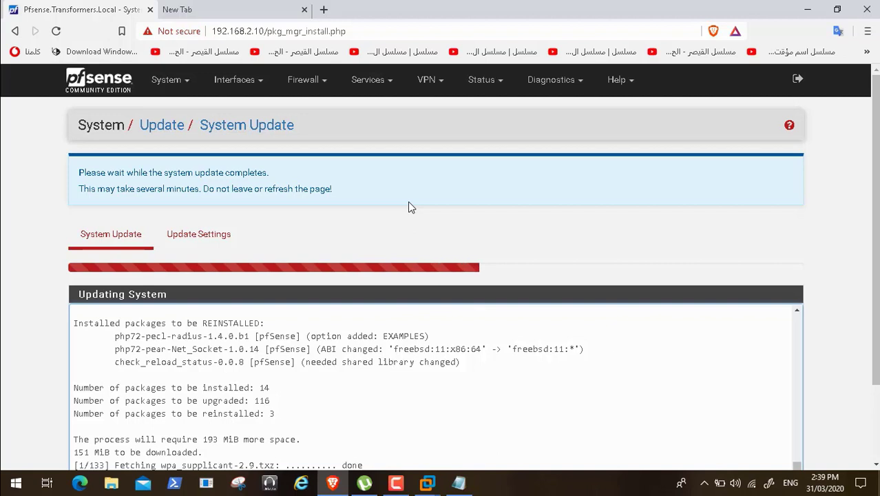
pyautogui.scroll(-2, 408, 206)
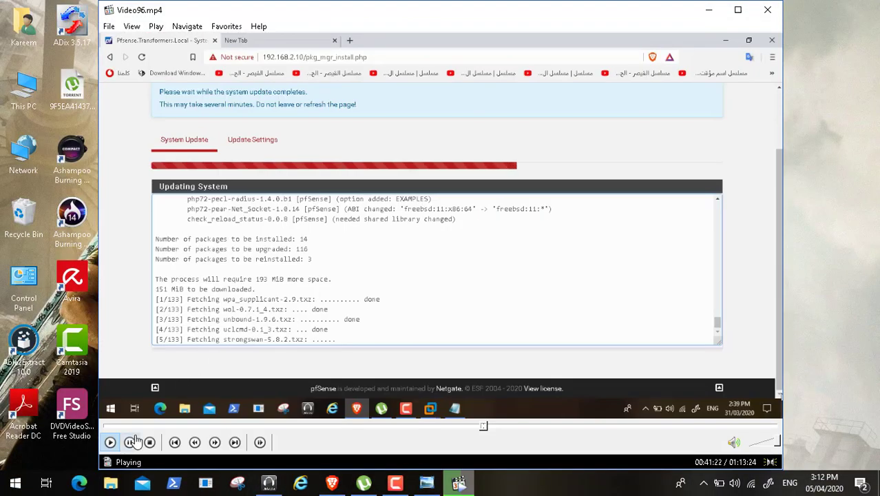
pyautogui.click(131, 443)
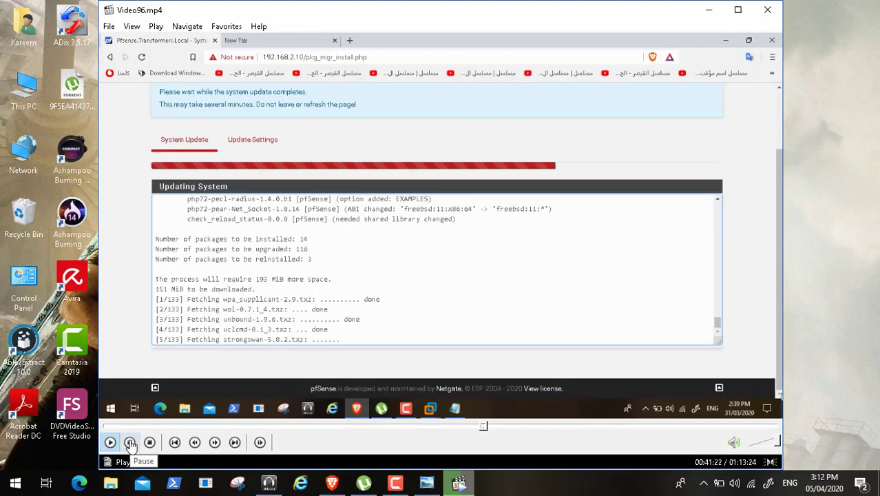
pyautogui.click(396, 484)
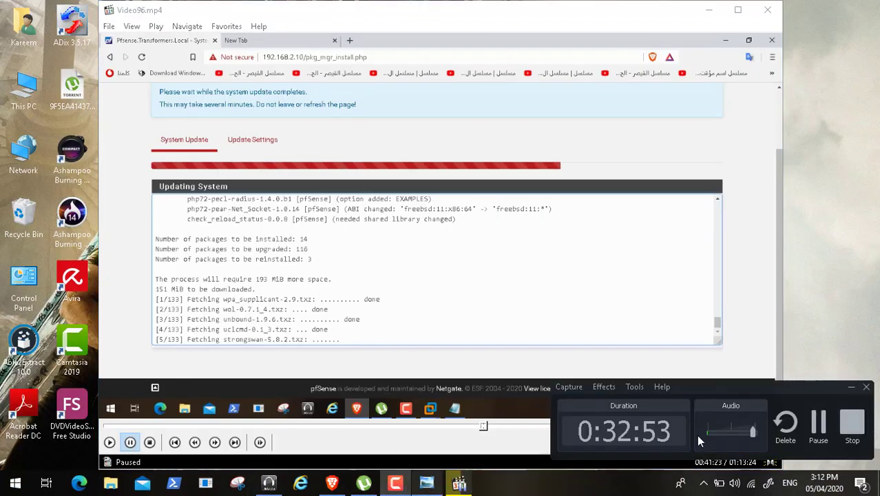
pyautogui.click(817, 426)
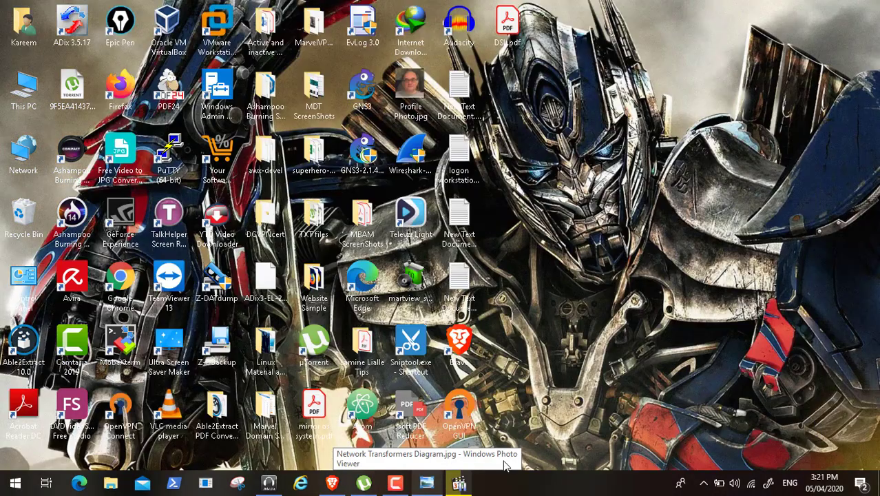
# - Restore the video player and resume playback in full screen, following the Camtasia recorder being brought up and minimized during the package download
pyautogui.click(459, 484)
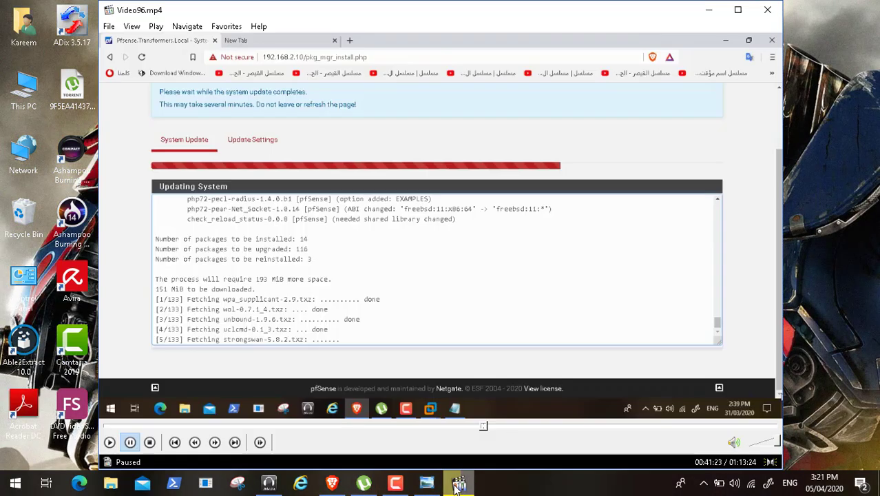
pyautogui.click(110, 442)
pyautogui.doubleClick(278, 236)
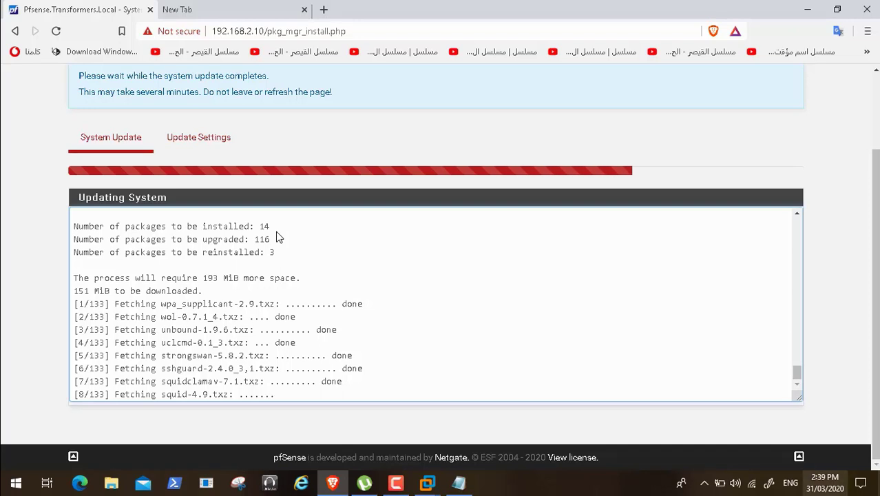
pyautogui.click(396, 482)
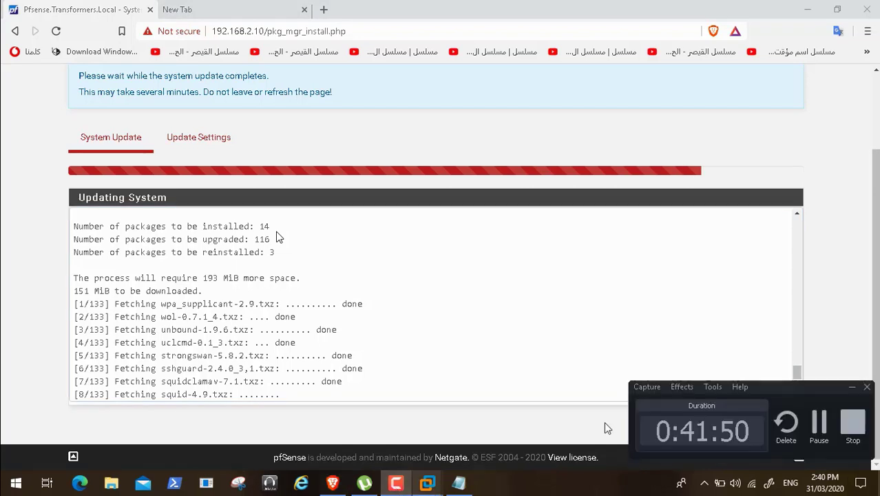
pyautogui.click(853, 389)
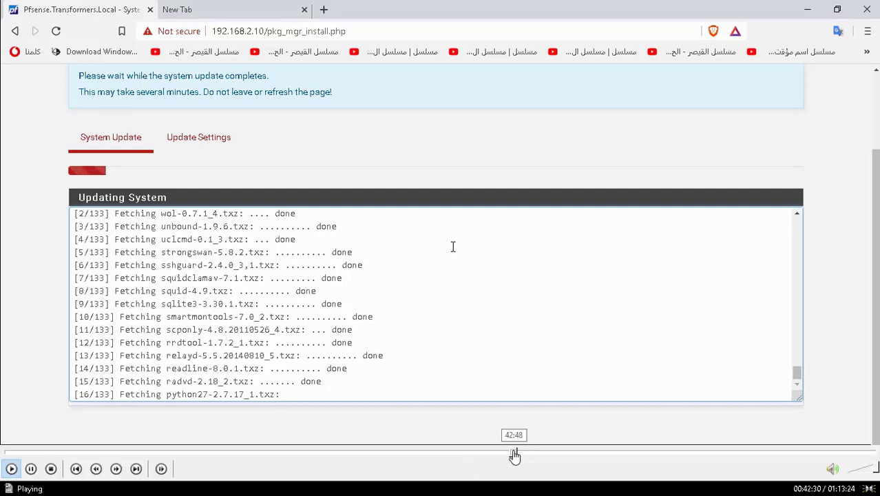
# - Skip ahead to about 43:14, go back slightly to review the end of the system update, and resume playback from 43:10
pyautogui.click(518, 455)
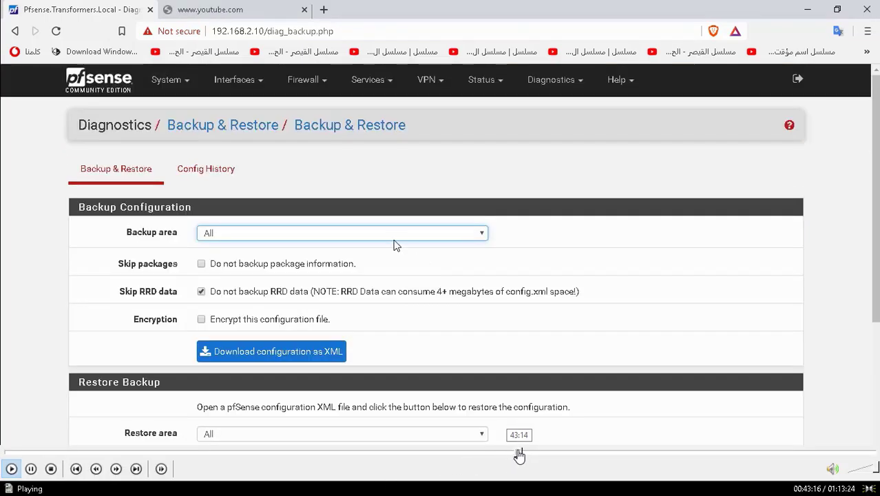
pyautogui.click(518, 455)
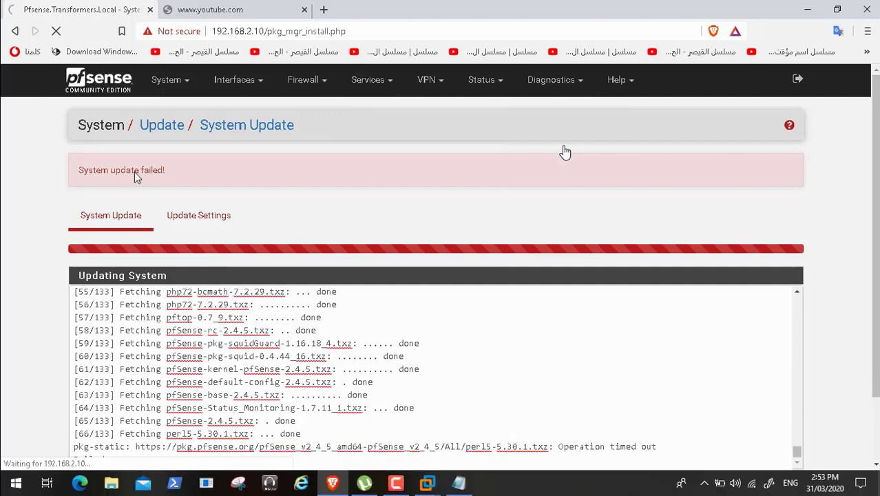
pyautogui.moveTo(737, 475)
pyautogui.moveTo(26, 447)
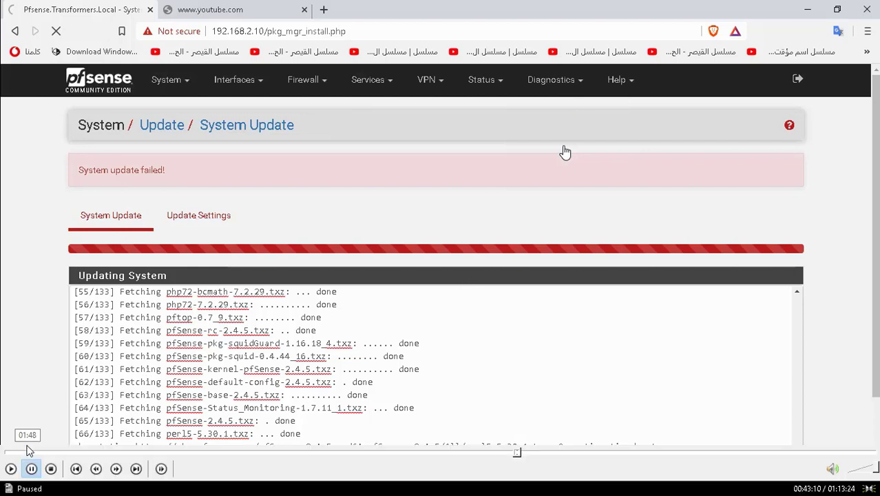
pyautogui.click(12, 469)
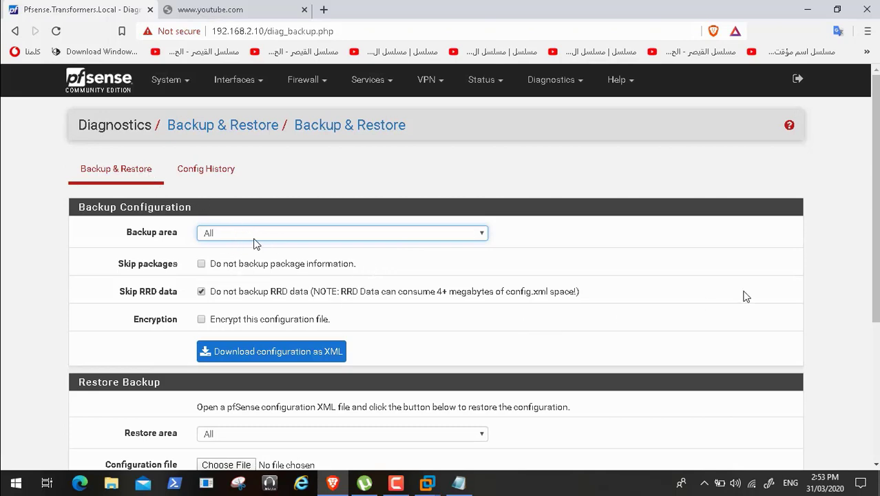
# - Look over the Backup & Restore page and download the full configuration as XML without RRD data
pyautogui.moveTo(873, 223); pyautogui.dragTo(879, 389)
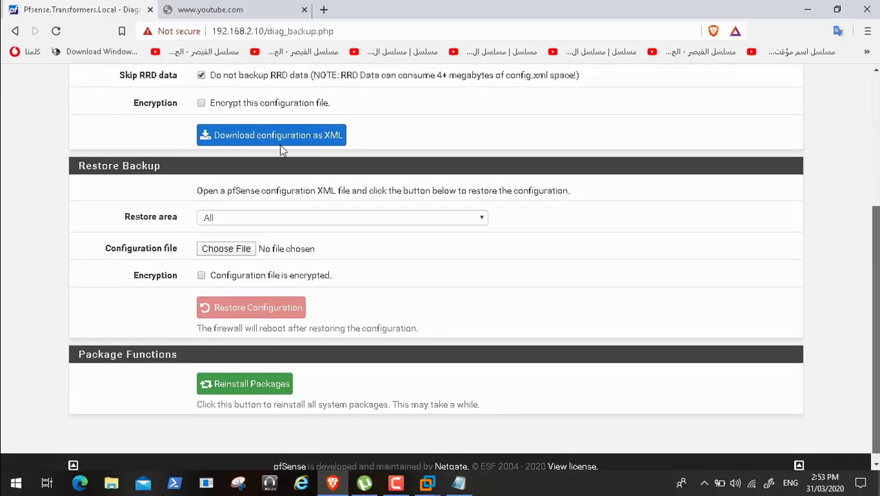
pyautogui.scroll(3, 310, 141)
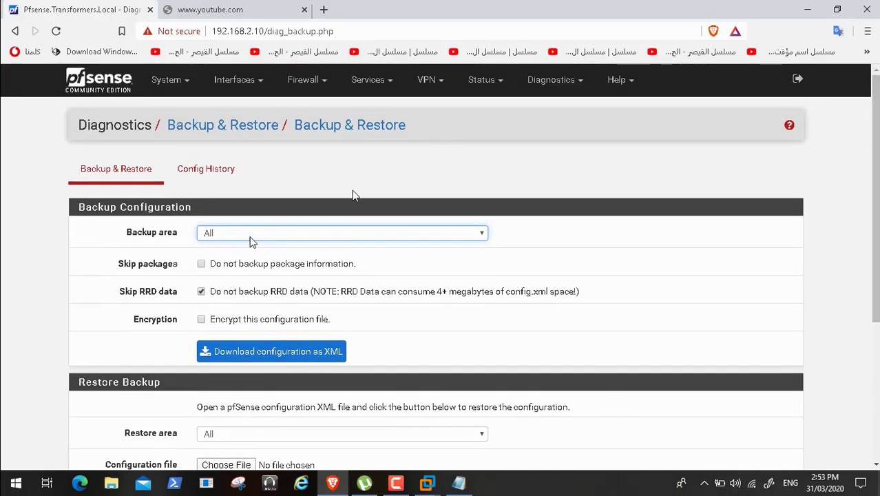
pyautogui.click(291, 355)
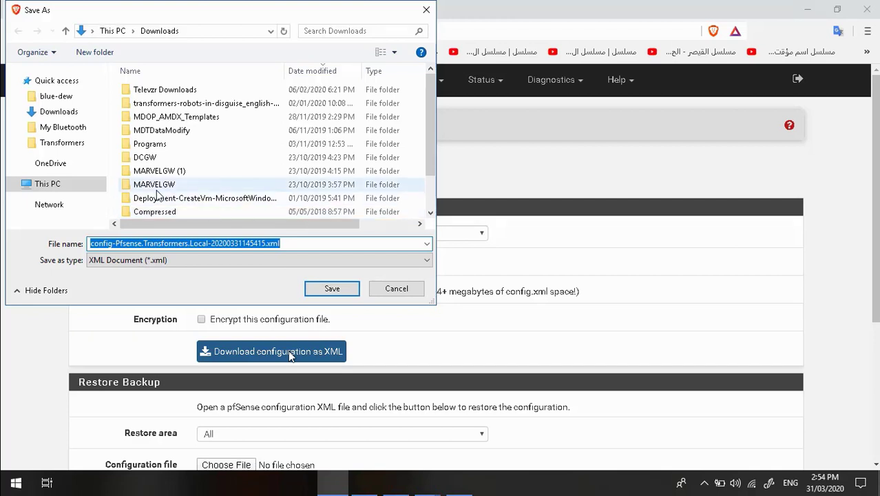
# - Save config-Pfsense.Transformers.Local-20200331145415.xml in the ADToolsCollection\Transformers folder on the Data (D:) drive
pyautogui.click(64, 187)
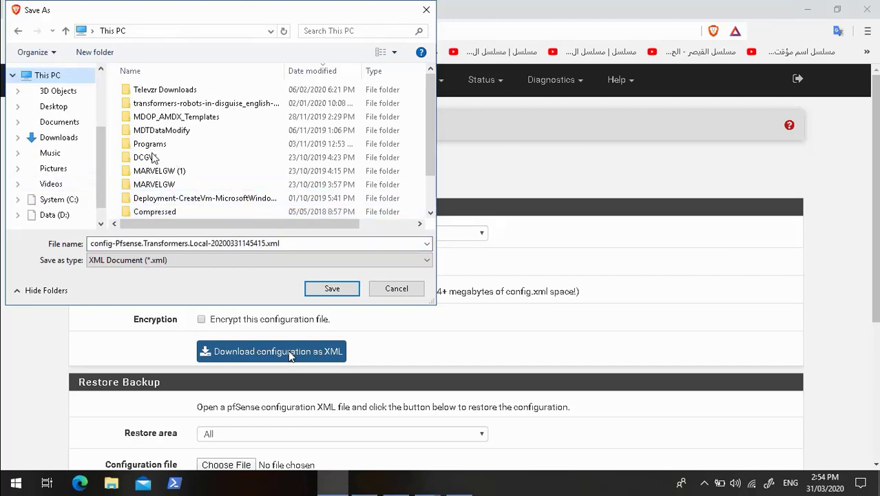
pyautogui.click(61, 217)
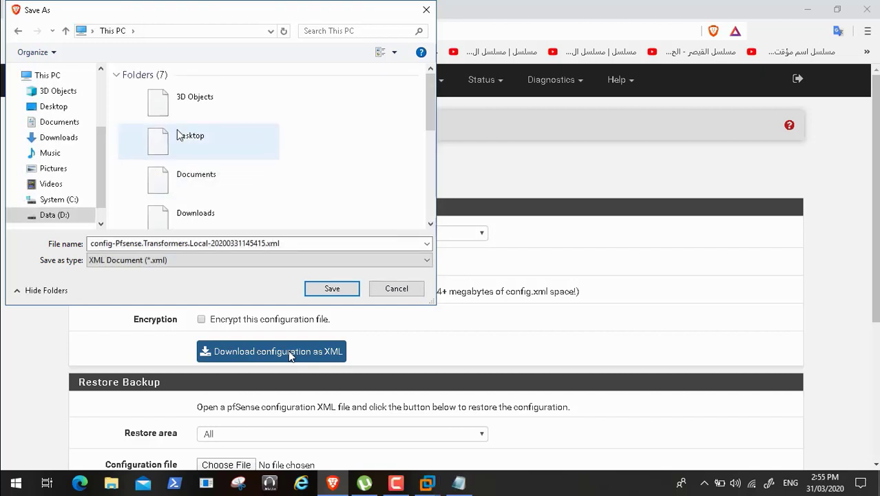
pyautogui.click(61, 219)
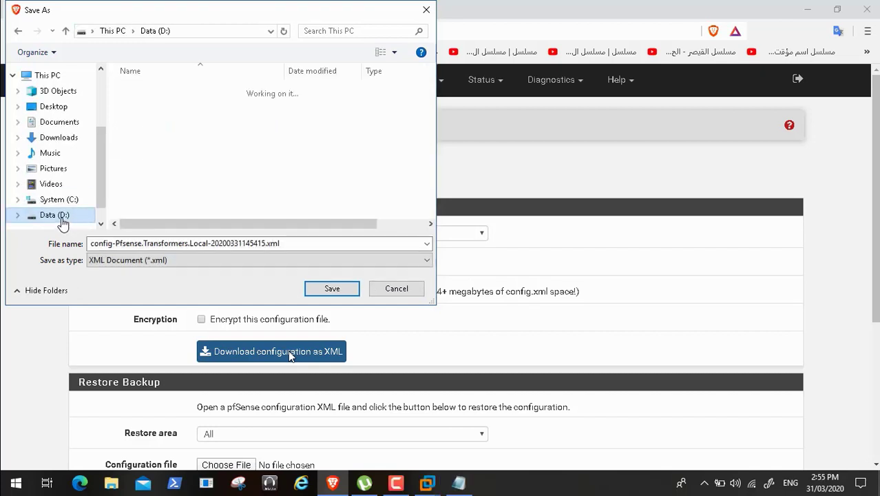
pyautogui.click(178, 121)
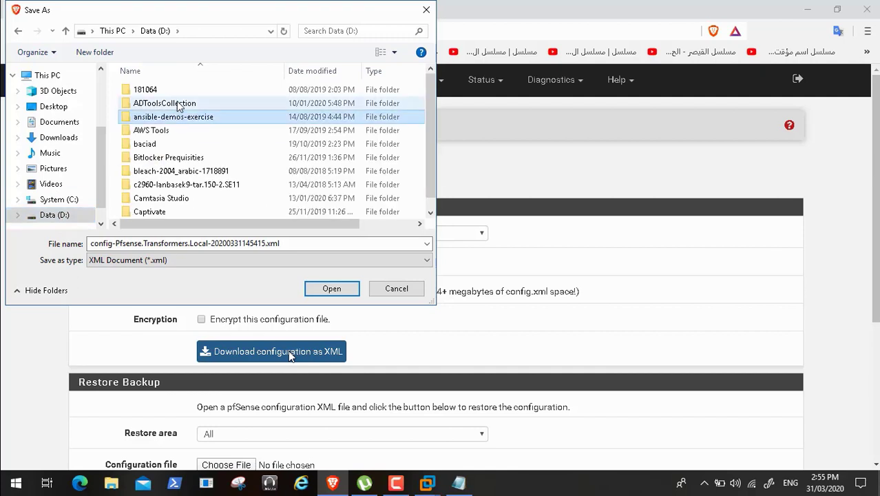
pyautogui.doubleClick(178, 104)
pyautogui.click(430, 197)
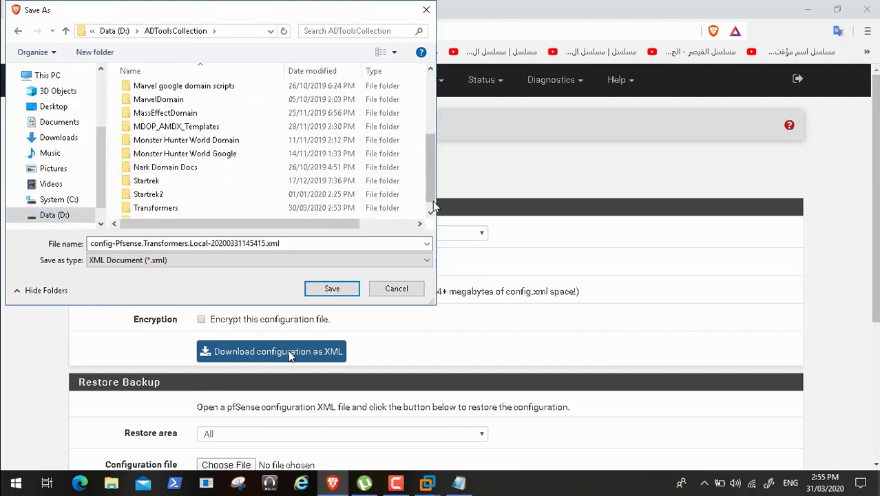
pyautogui.doubleClick(185, 209)
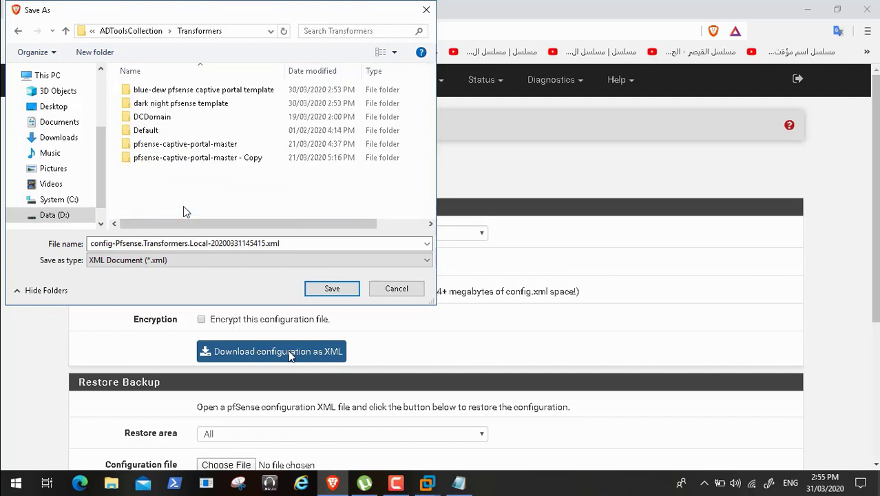
pyautogui.click(332, 289)
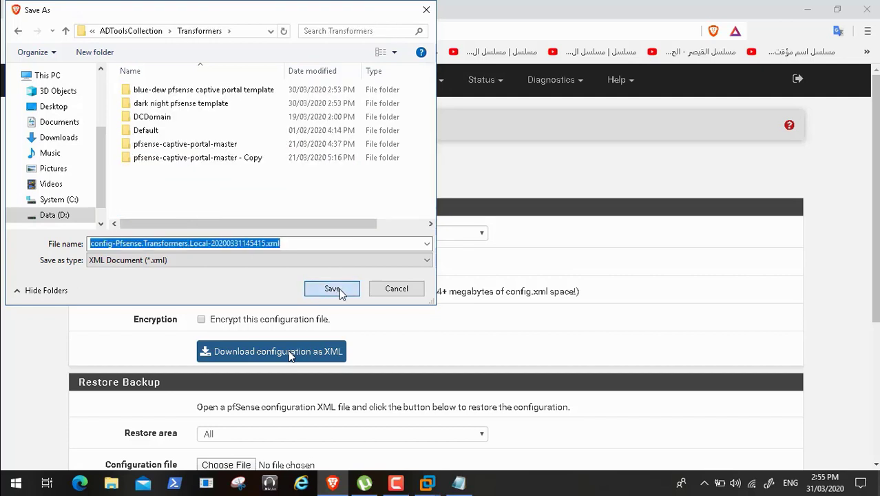
pyautogui.click(334, 289)
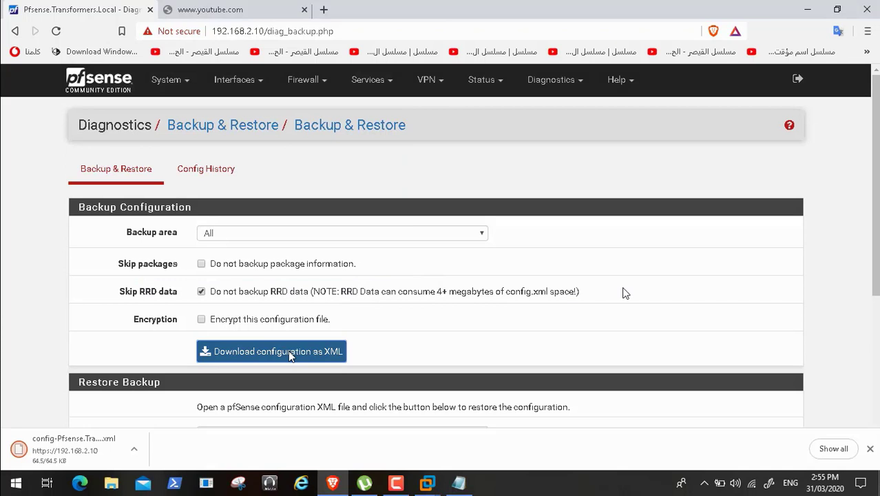
# - Return to the pfSense dashboard, accept the copyright notice and dismiss the user survey message
pyautogui.click(99, 87)
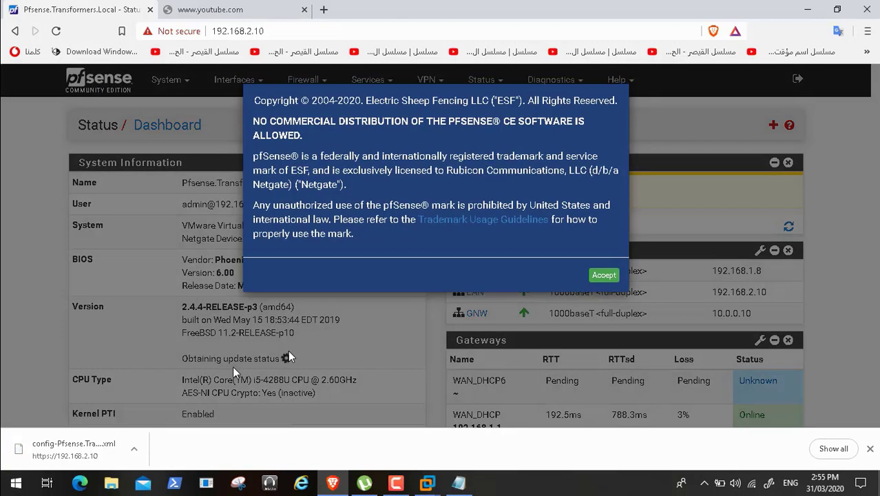
pyautogui.click(605, 276)
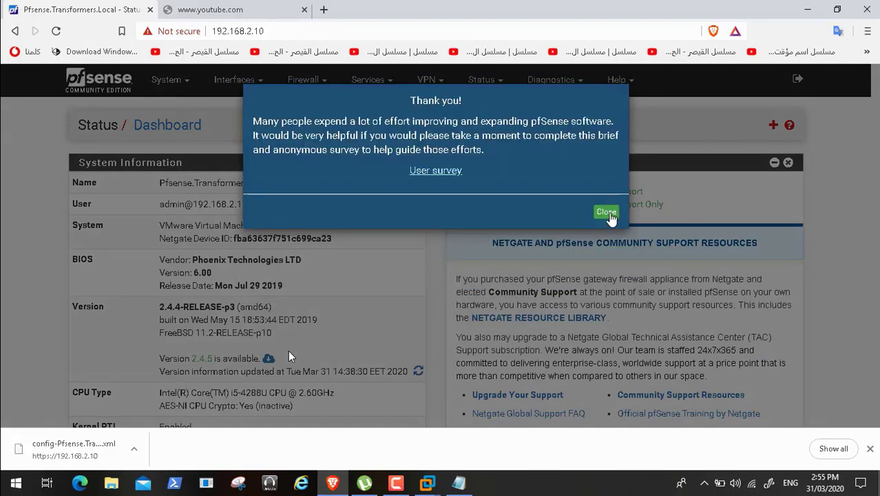
pyautogui.click(607, 213)
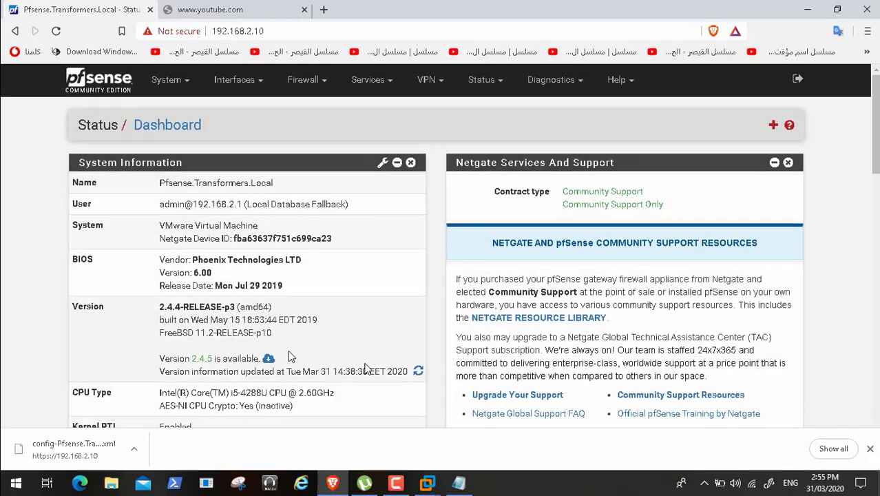
# - Open the available version 2.4.5 update, dismiss the download bar, and confirm the update from the Latest stable version (2.4.x) branch
pyautogui.click(269, 360)
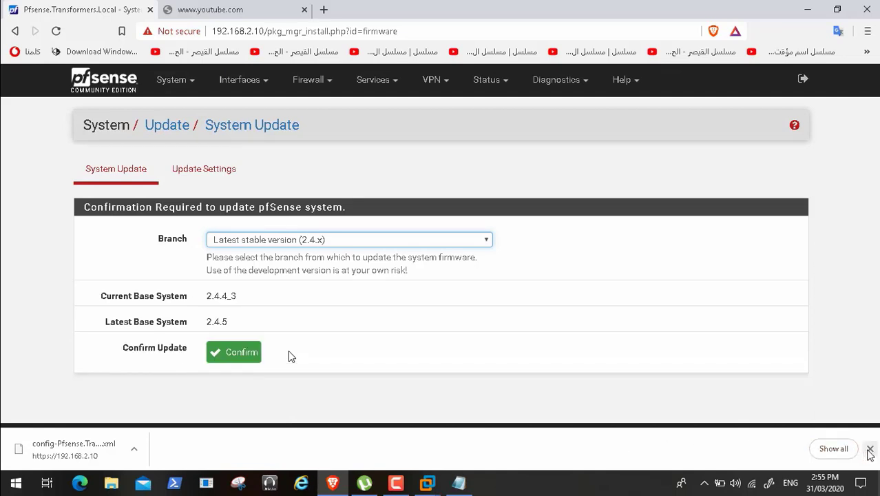
pyautogui.click(871, 449)
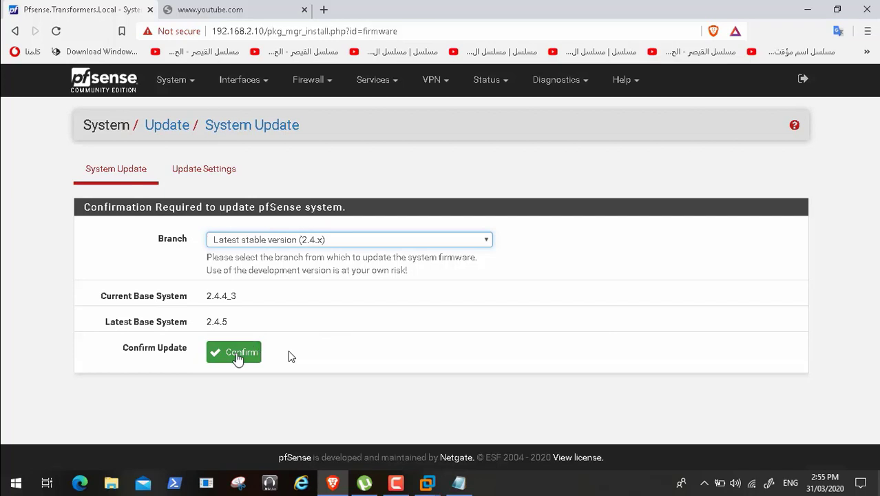
pyautogui.click(237, 355)
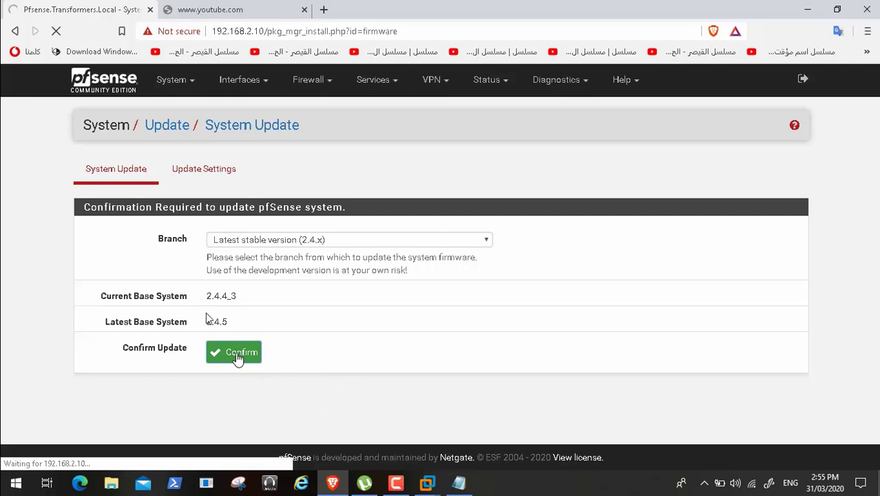
# - Skip the playback ahead past the start of the update, then check the youtube.com page and return to the System Update output
pyautogui.moveTo(510, 477)
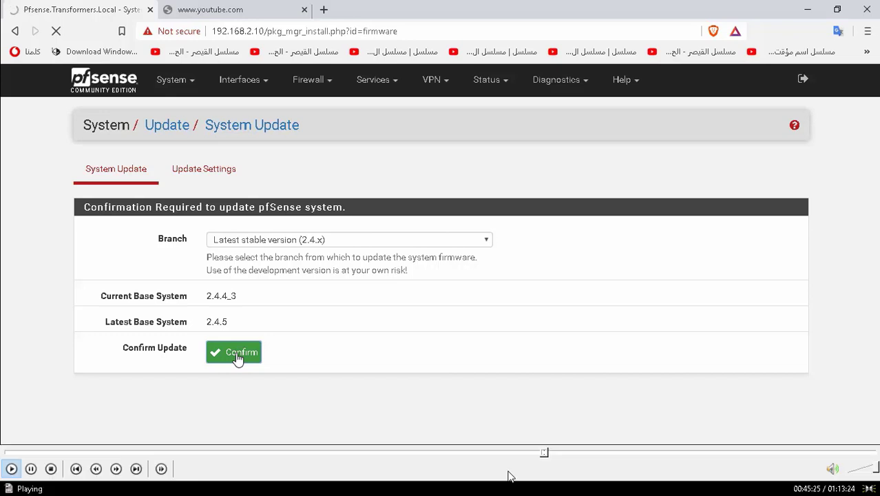
pyautogui.click(552, 454)
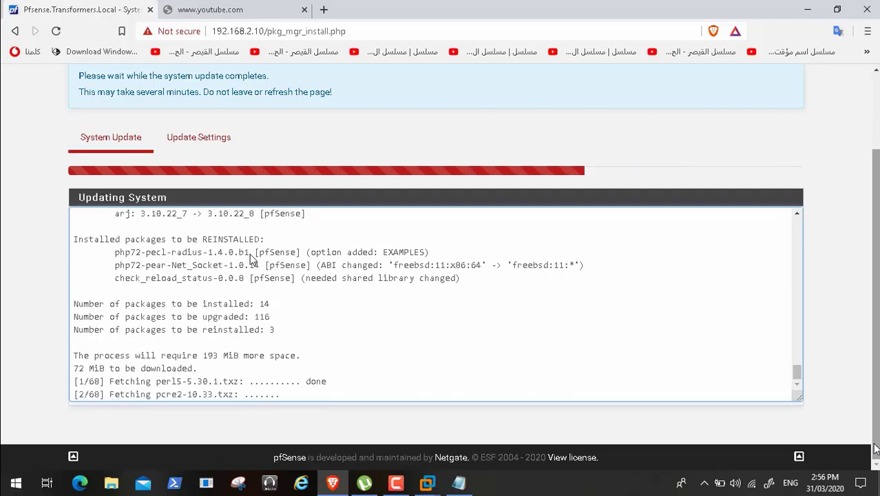
pyautogui.click(193, 11)
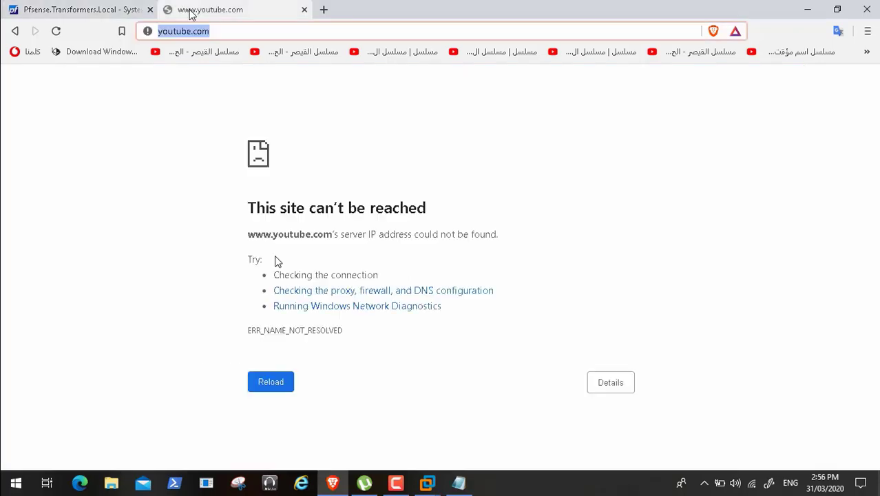
pyautogui.click(97, 12)
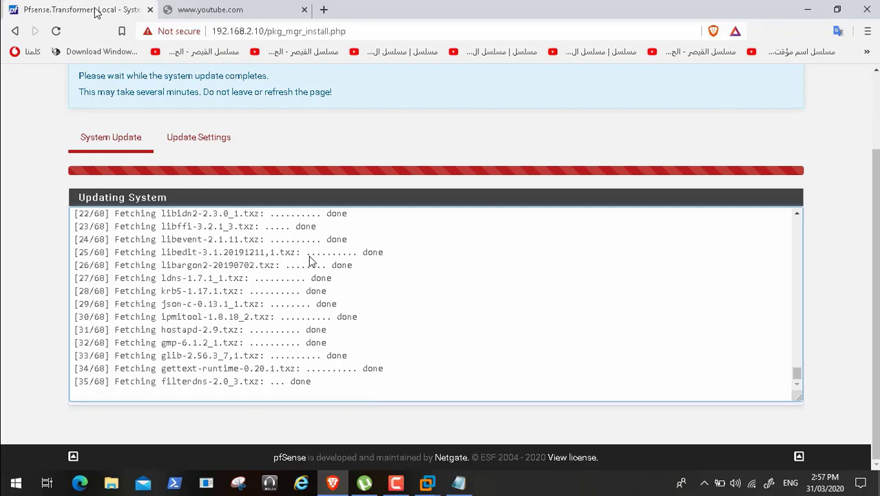
# - Skip playback ahead through the package downloads to about 48:53 and continue reviewing the system update
pyautogui.moveTo(549, 488)
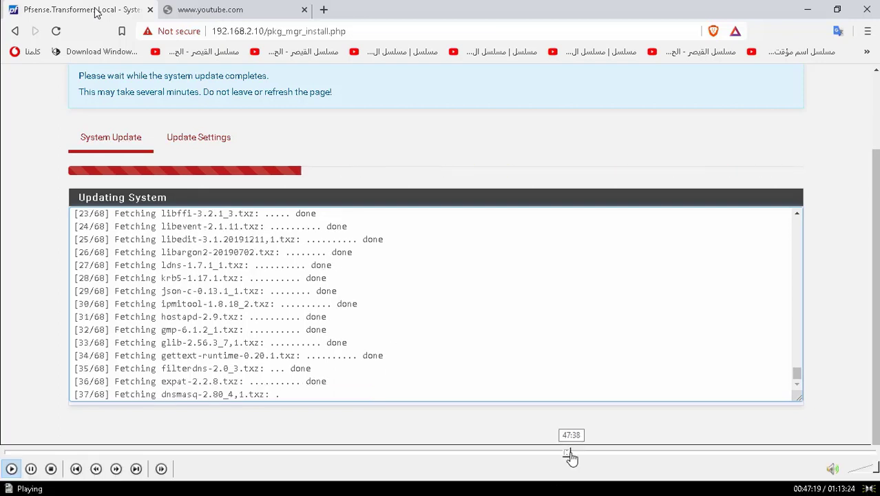
pyautogui.click(572, 457)
pyautogui.click(577, 457)
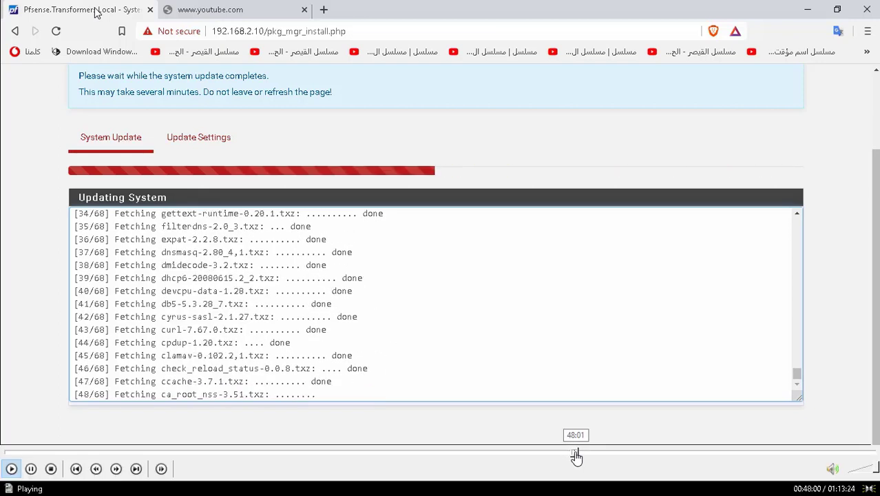
pyautogui.click(582, 457)
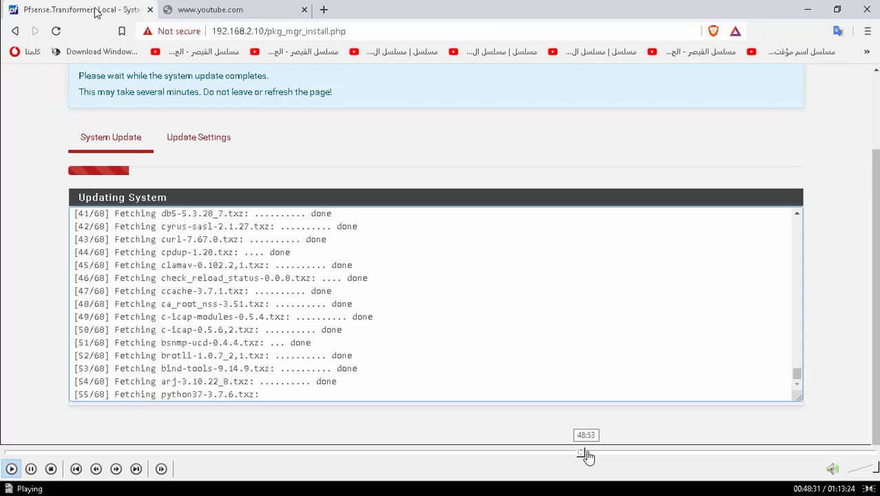
pyautogui.click(586, 457)
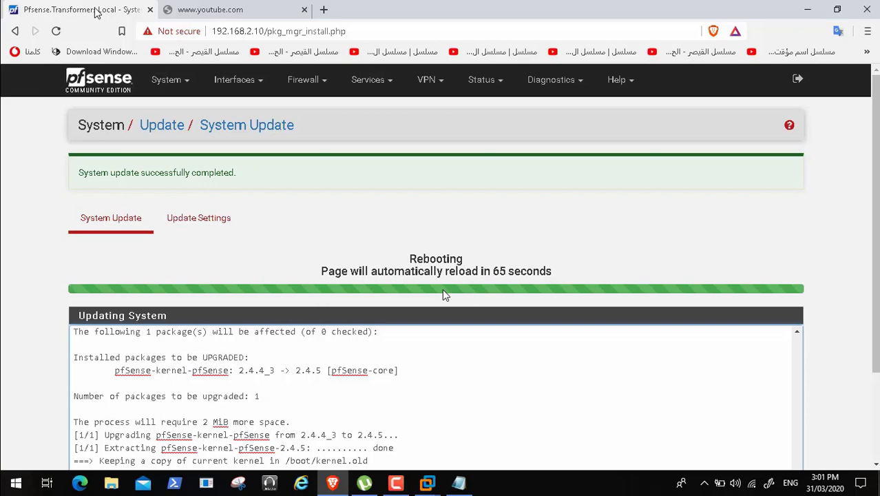
# - Skip ahead through the reboot countdown to the VMware console upgrade output, seeking back and forth to settle at about 53:00
pyautogui.moveTo(438, 482)
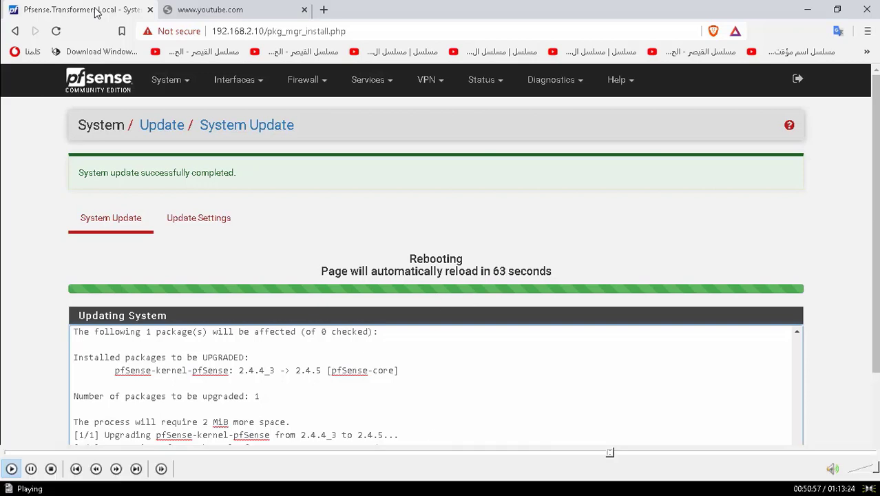
pyautogui.click(615, 456)
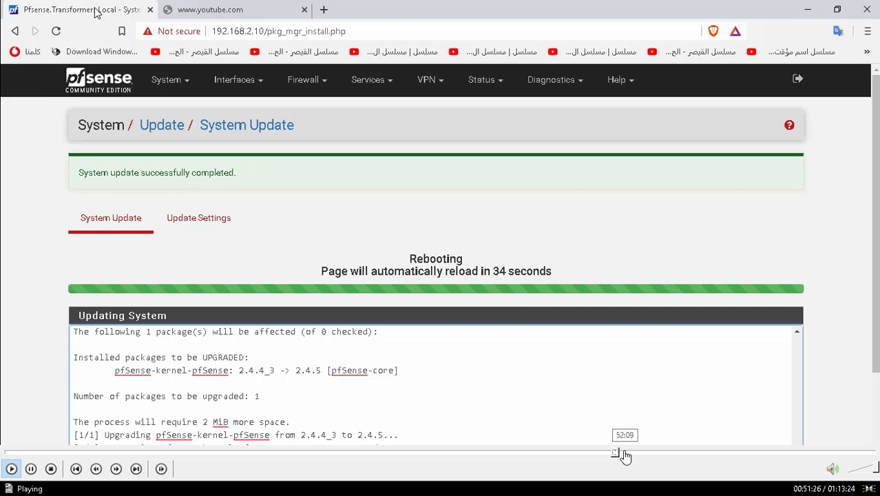
pyautogui.click(626, 456)
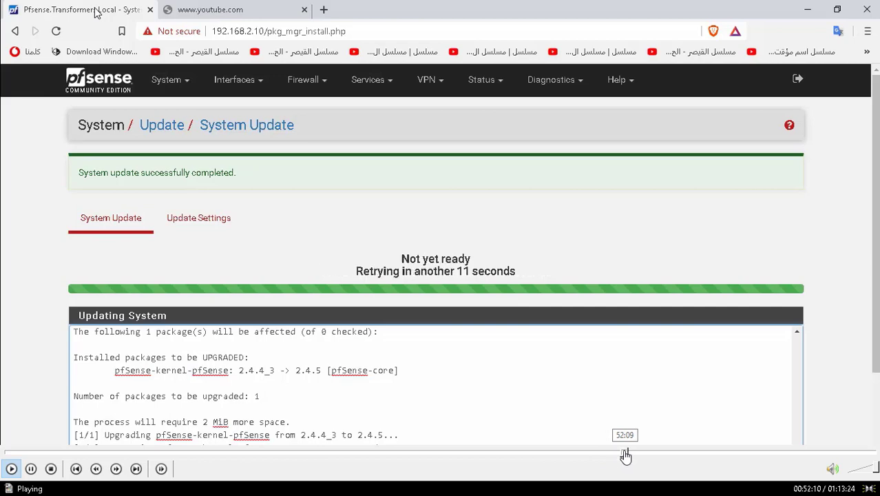
pyautogui.click(631, 456)
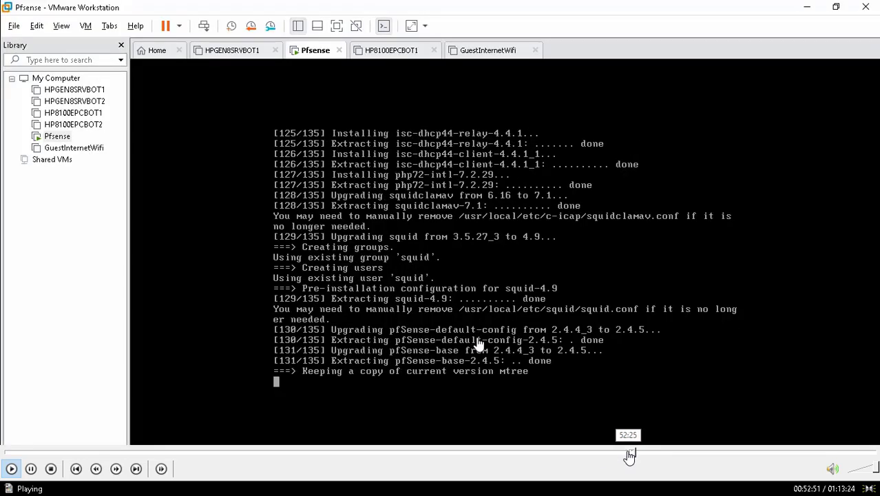
pyautogui.click(629, 454)
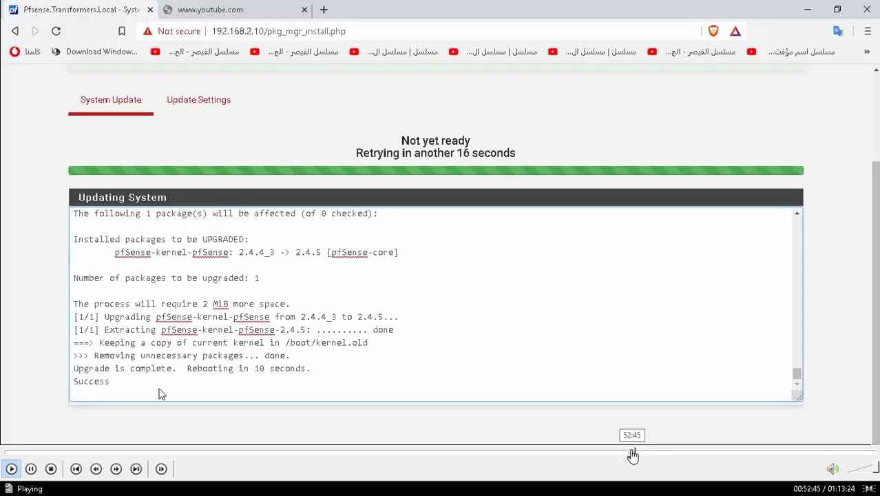
pyautogui.click(633, 455)
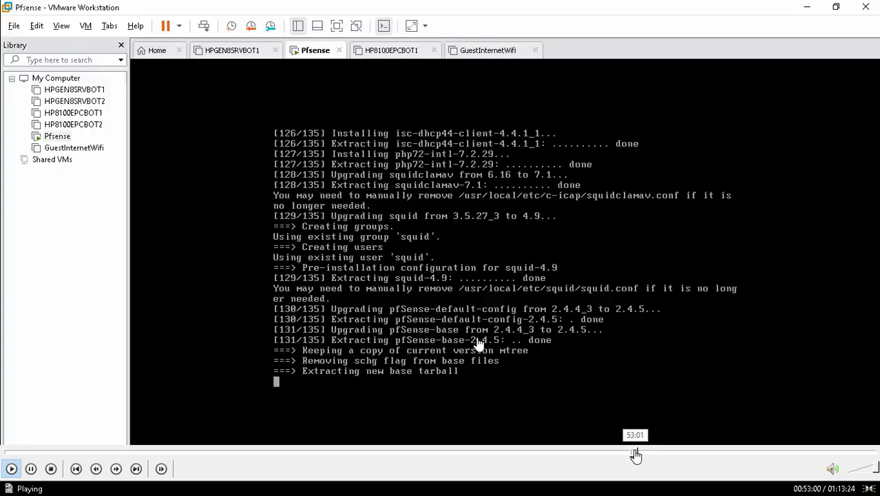
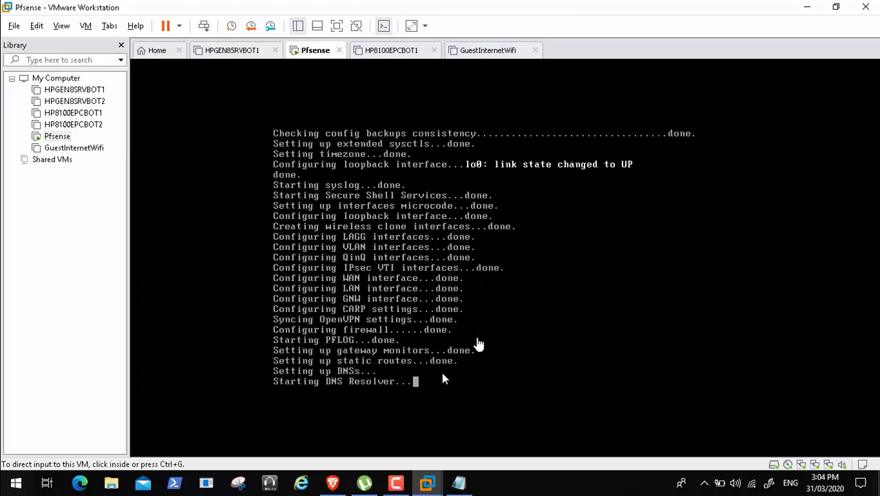
# - Pause playback at the DNS Resolver output, leave full screen, then resume Video96.mp4 in full screen
pyautogui.moveTo(87, 480)
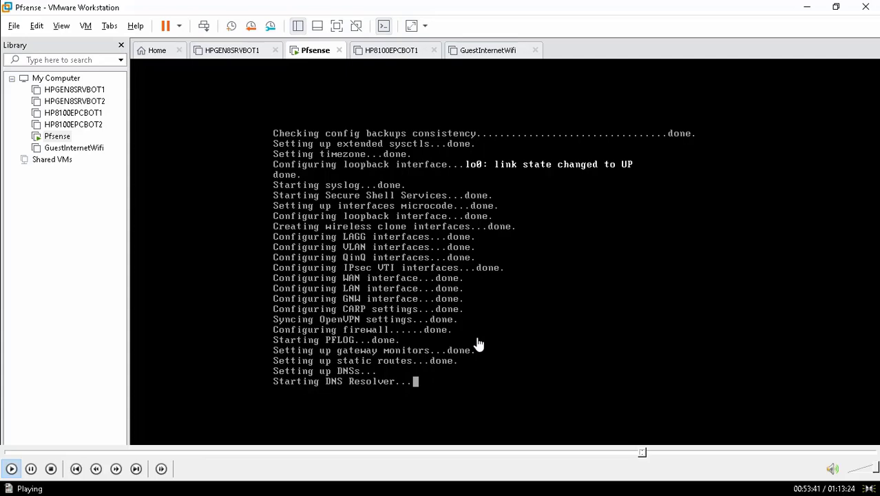
pyautogui.click(31, 469)
pyautogui.press('Escape')
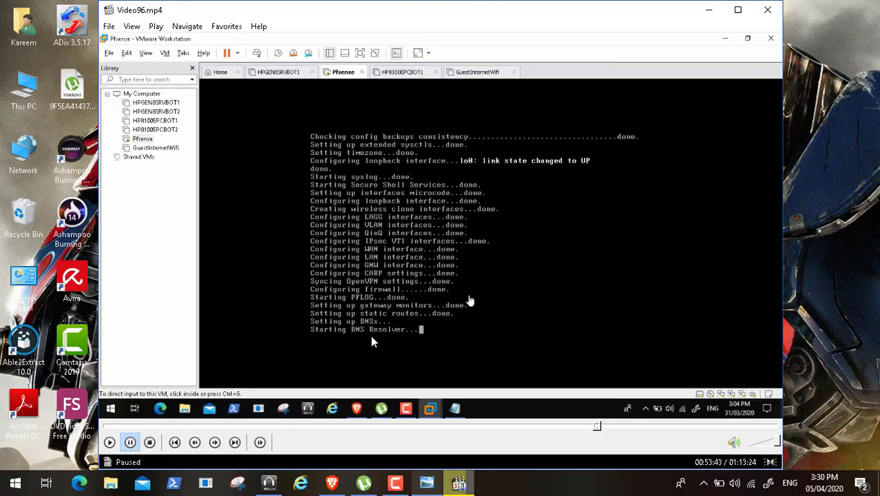
pyautogui.click(398, 484)
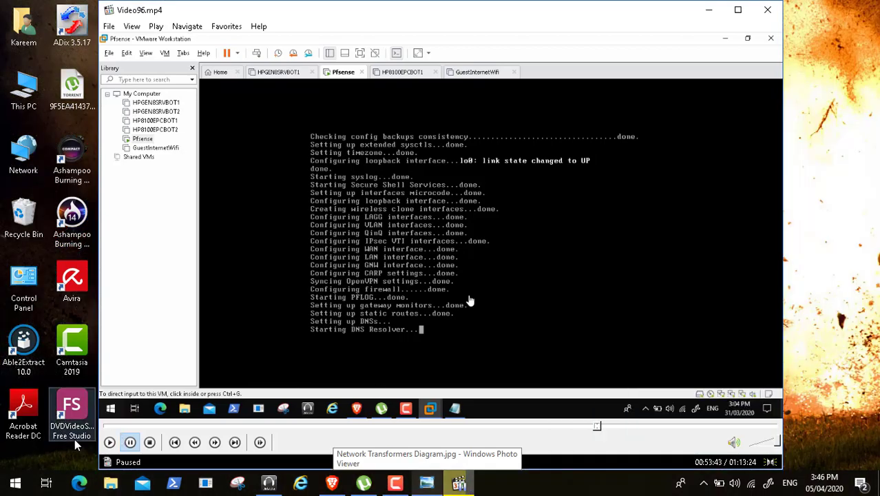
pyautogui.click(108, 442)
pyautogui.doubleClick(326, 249)
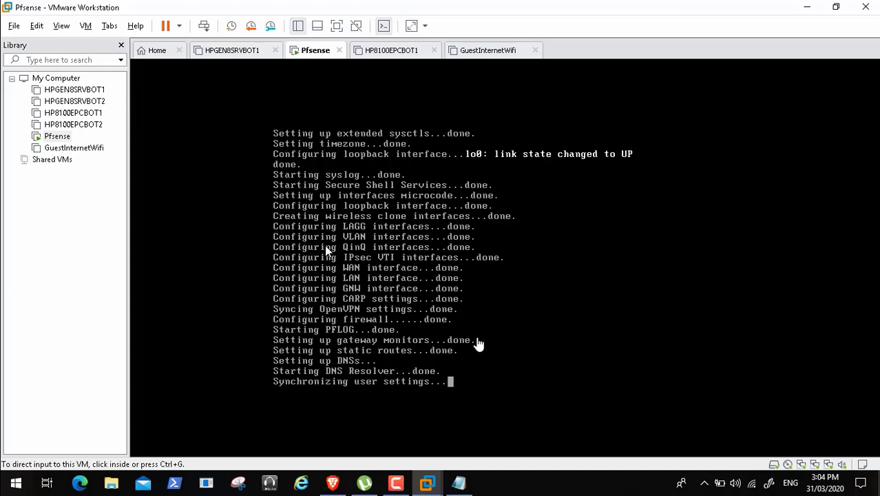
# - Skip playback ahead to about 54:26 and pause and resume while reviewing the squidGuard package upgrade output
pyautogui.moveTo(440, 480)
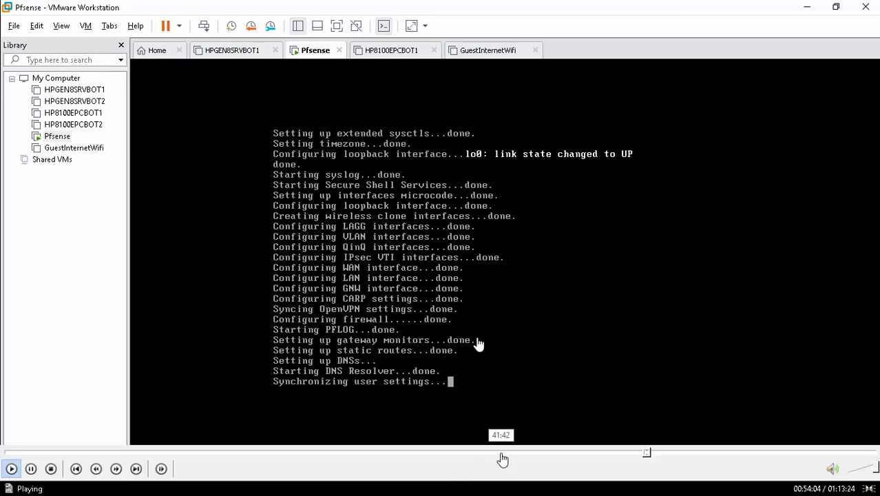
pyautogui.click(650, 453)
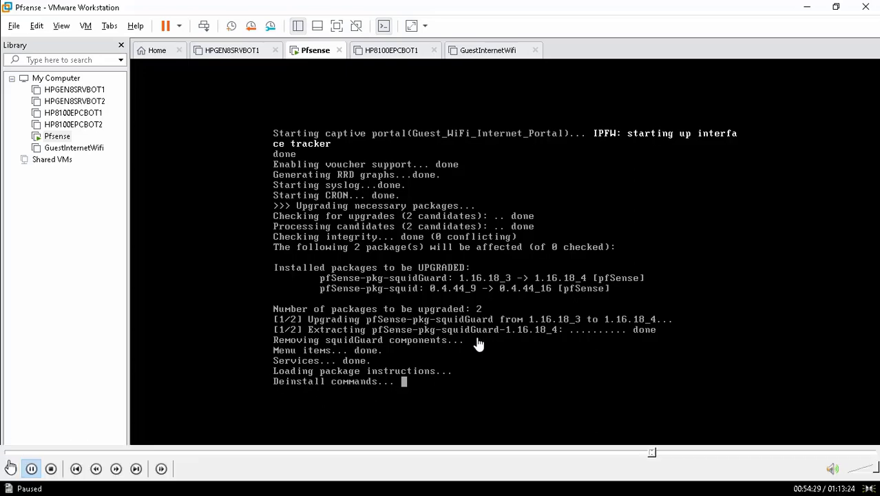
pyautogui.click(11, 467)
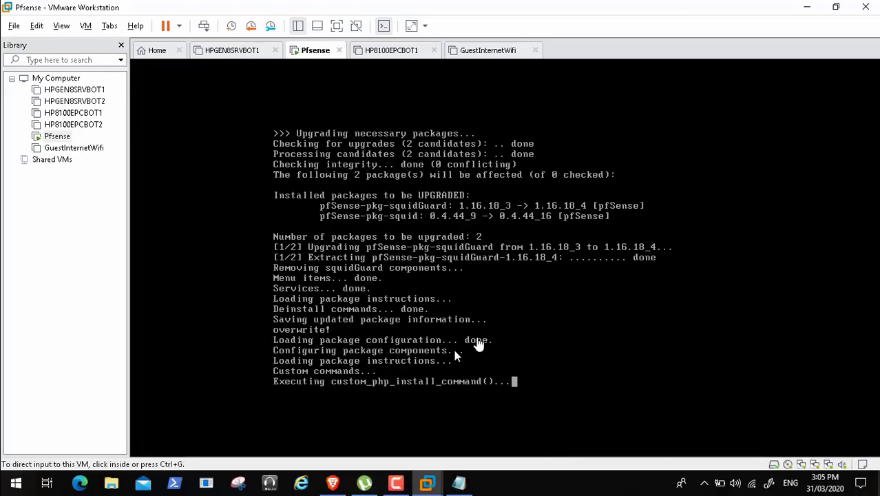
pyautogui.click(31, 468)
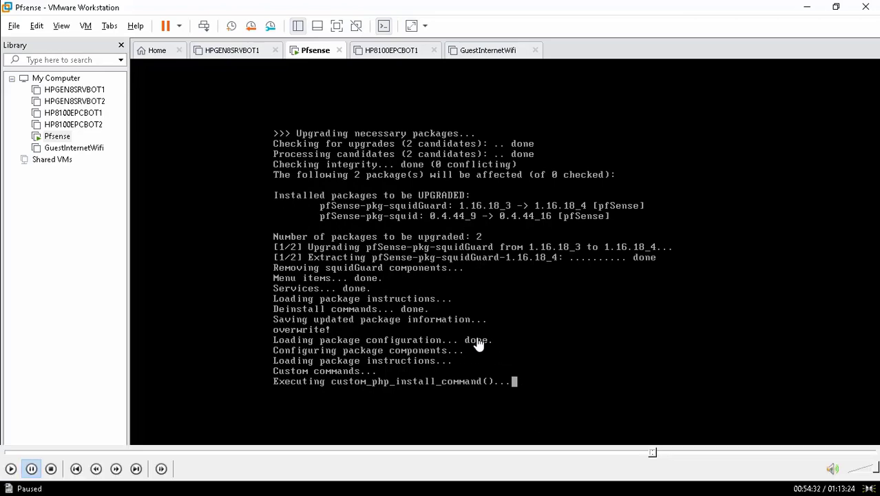
pyautogui.click(10, 468)
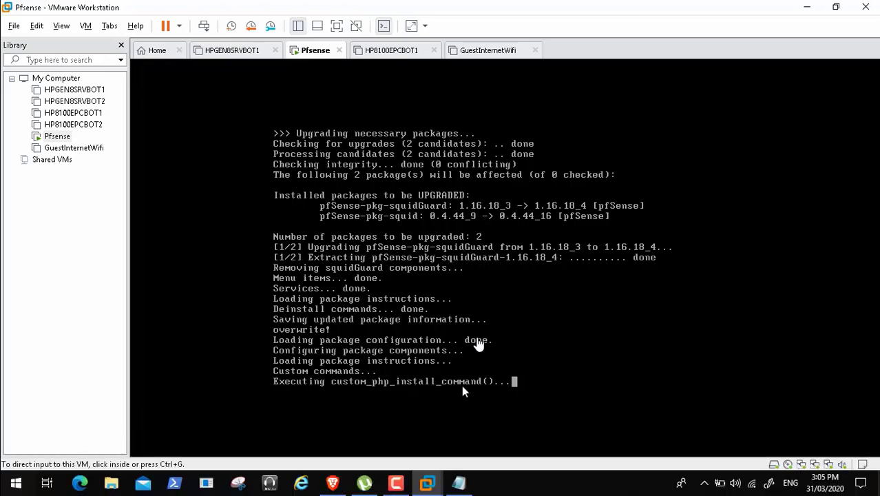
# - Skip playback ahead past the stalled package installation to the captive portal page contents at about 56:00
pyautogui.moveTo(547, 476)
pyautogui.moveTo(638, 474)
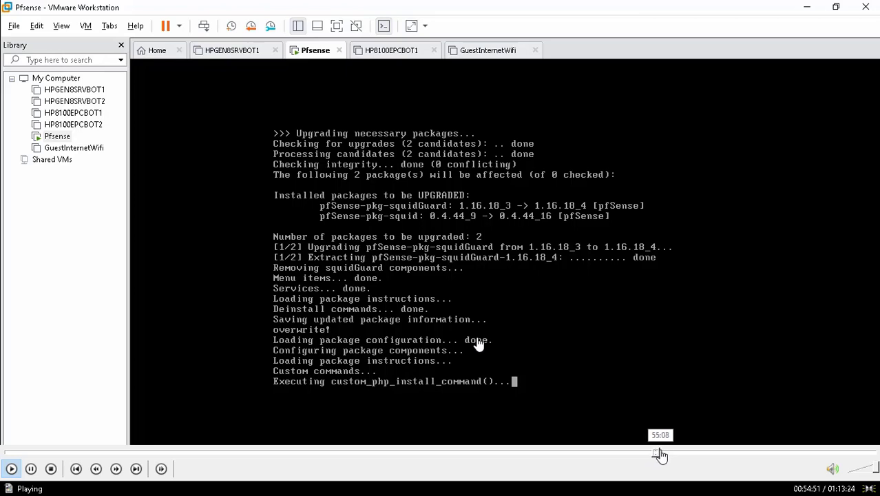
pyautogui.click(662, 453)
pyautogui.click(665, 454)
pyautogui.click(670, 454)
pyautogui.click(664, 454)
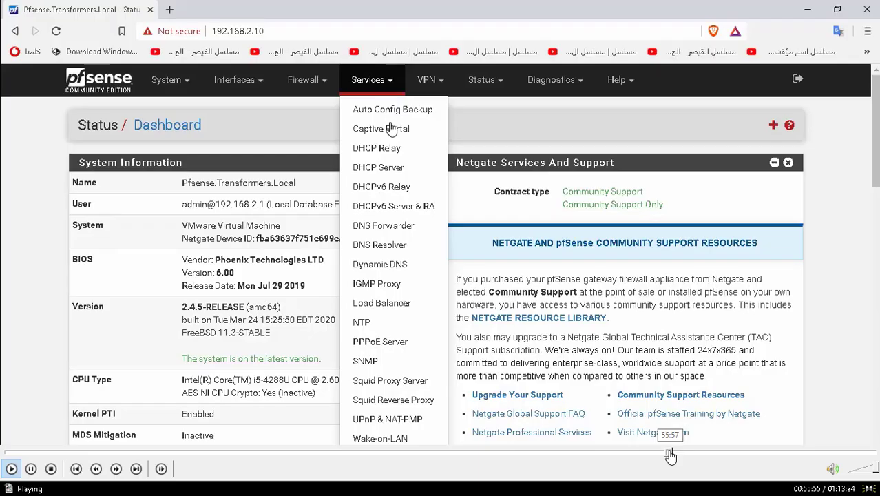
pyautogui.click(670, 454)
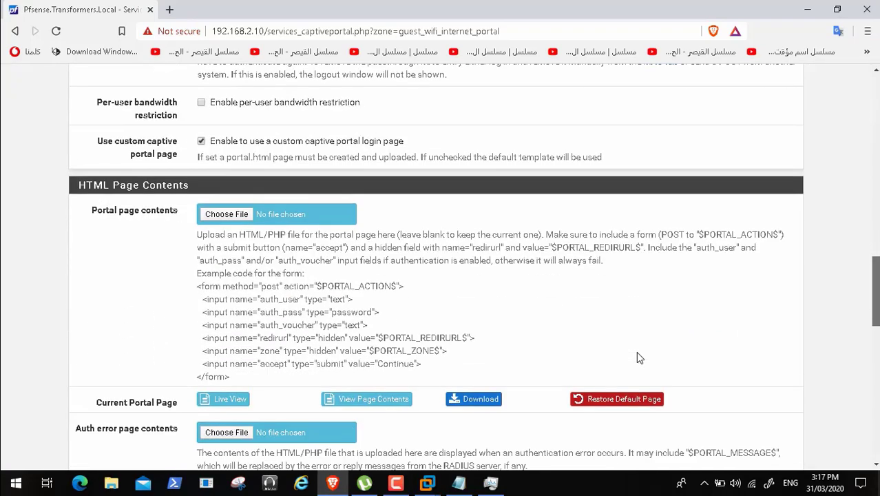
# - Skip ahead from the captive portal page to the virtual disk defragmentation, then seek back to the fragmented-disk hint
pyautogui.moveTo(675, 469)
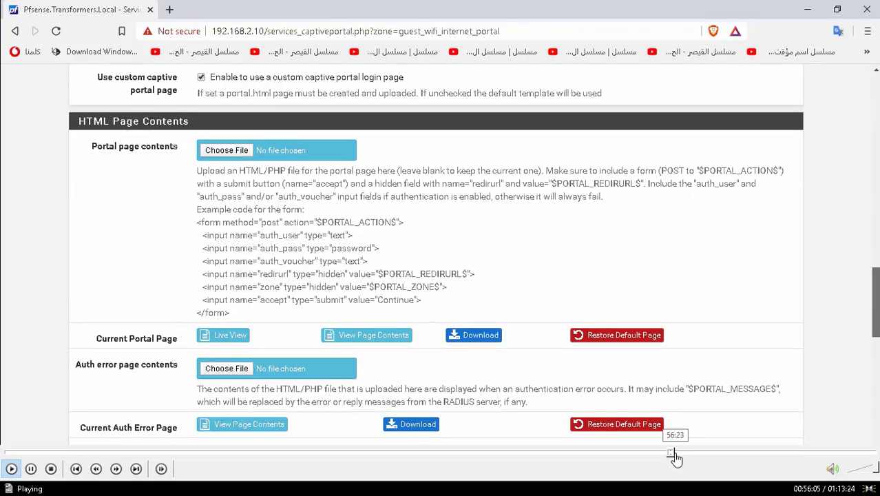
pyautogui.click(678, 453)
pyautogui.click(687, 453)
pyautogui.click(687, 453)
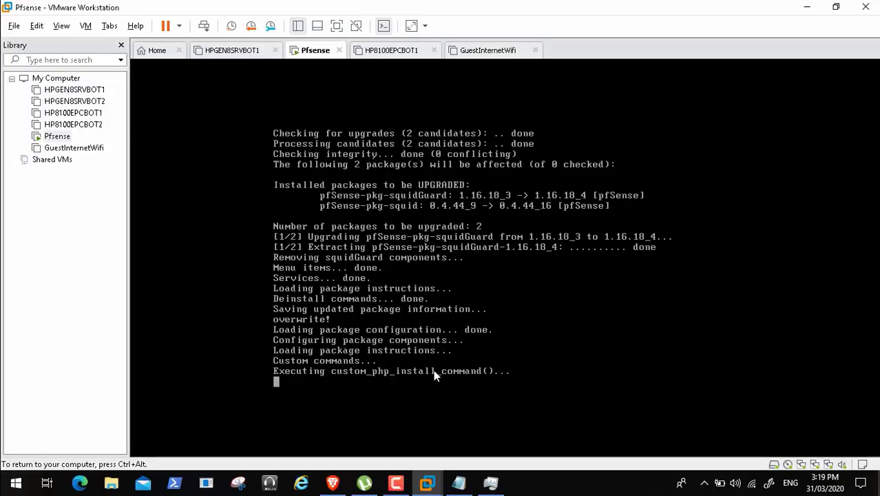
pyautogui.moveTo(657, 484)
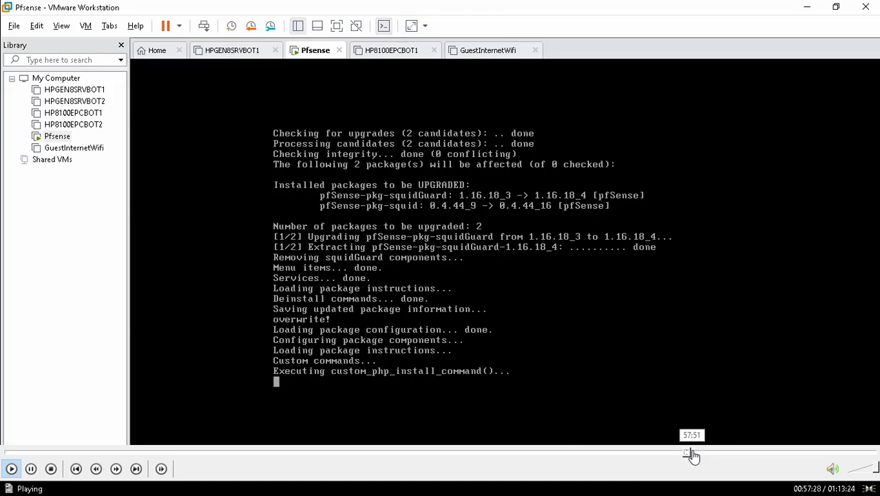
pyautogui.click(695, 453)
pyautogui.click(704, 453)
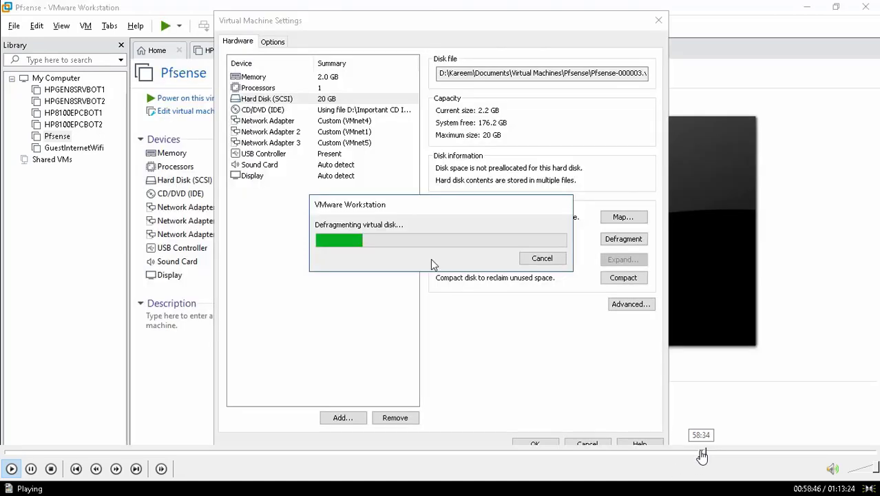
pyautogui.click(701, 453)
pyautogui.click(698, 453)
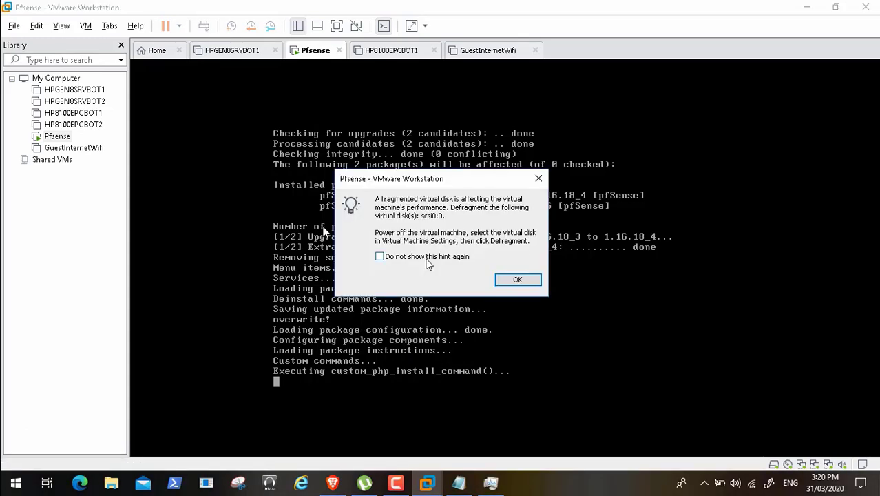
# - Dismiss the fragmented-disk hint and defragment the Pfsense virtual machine's Hard Disk (SCSI) from its settings
pyautogui.click(515, 279)
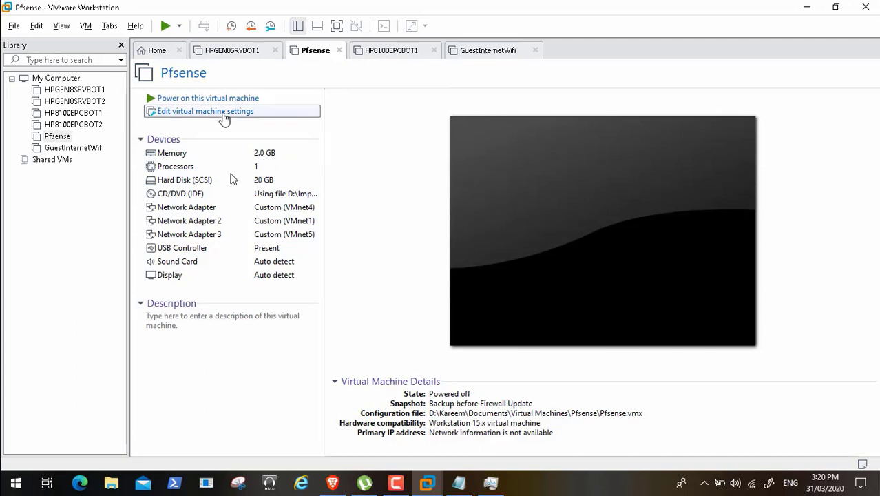
pyautogui.click(222, 113)
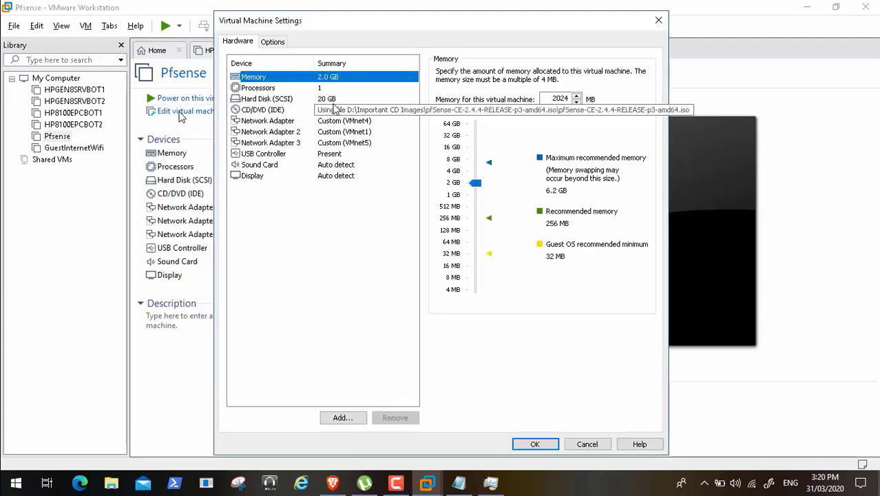
pyautogui.click(332, 101)
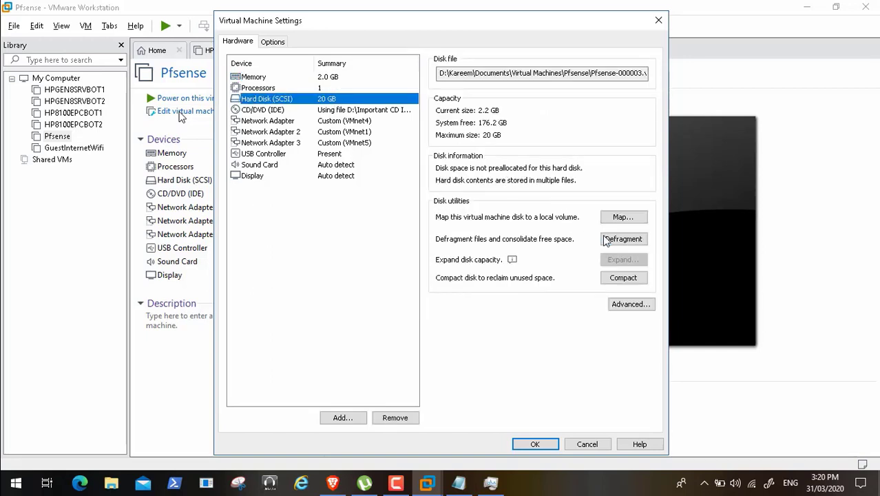
pyautogui.click(615, 241)
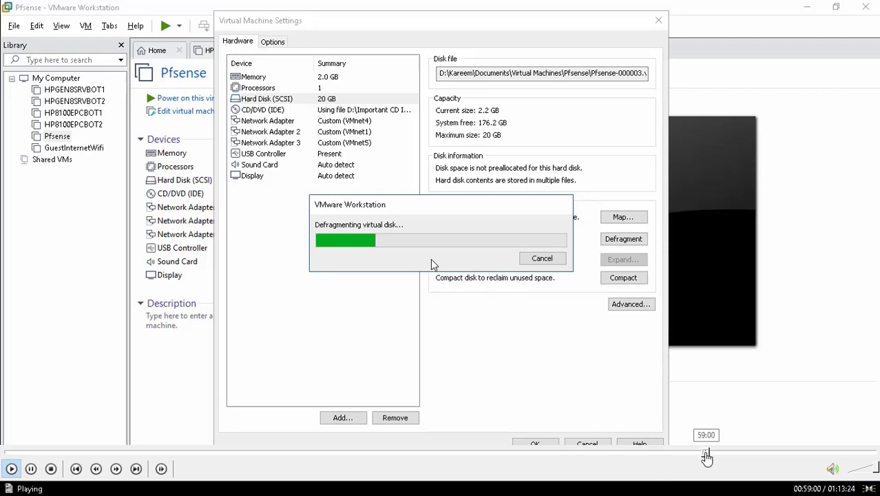
# - Skip playback ahead through the defragmentation and the pfSense 2.4.5-RELEASE boot to the squid package upgrade output
pyautogui.click(710, 451)
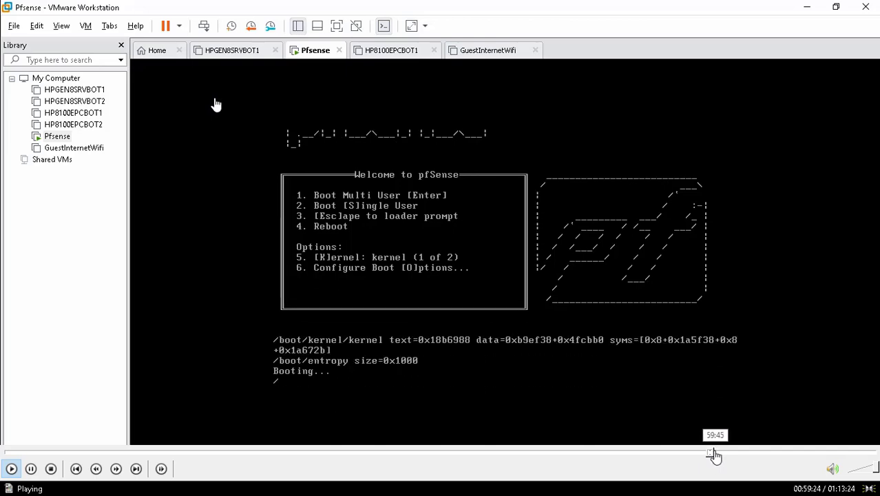
pyautogui.click(715, 452)
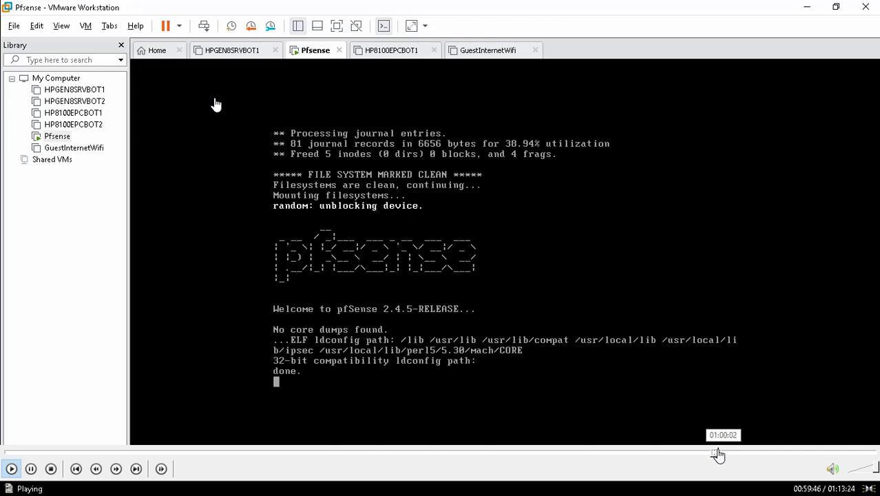
pyautogui.click(719, 452)
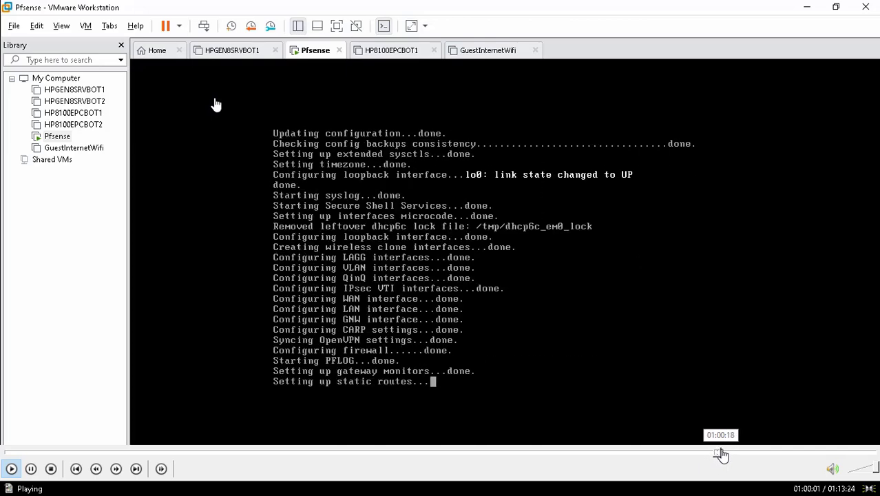
pyautogui.click(722, 451)
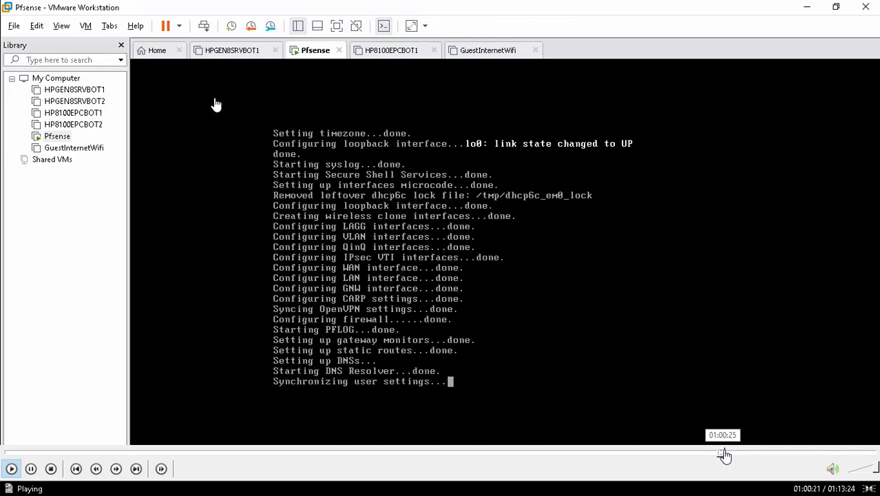
pyautogui.click(728, 452)
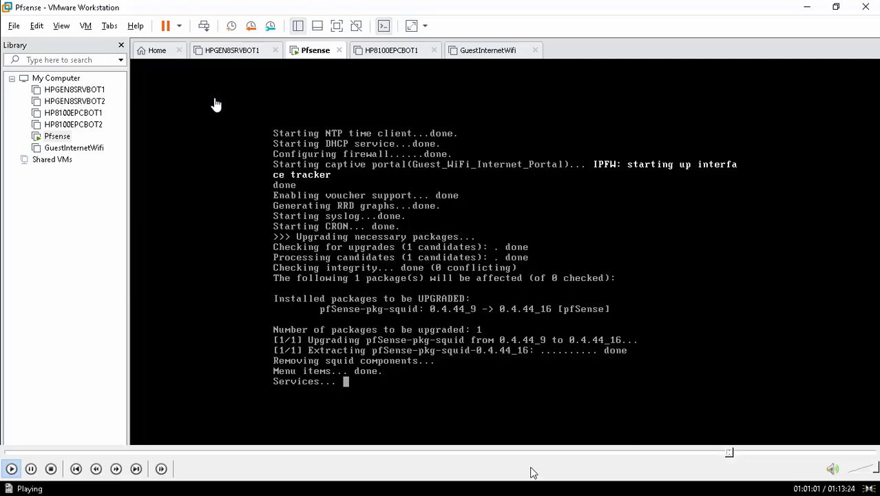
pyautogui.click(733, 453)
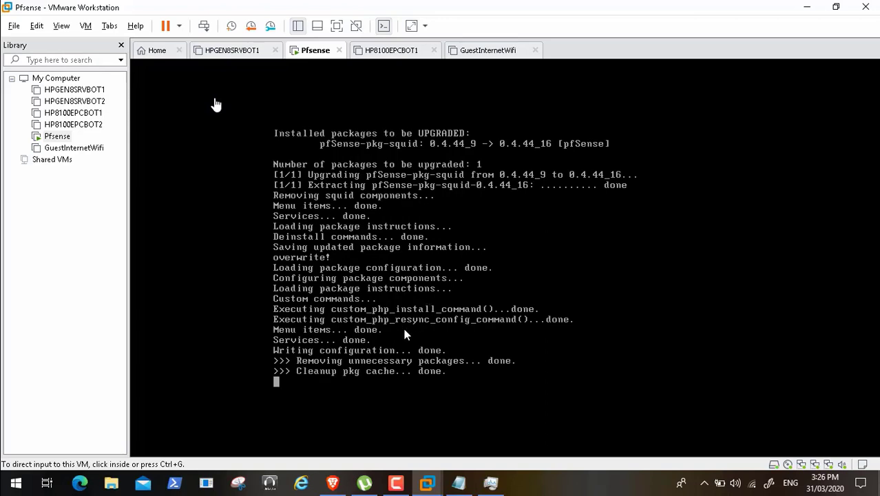
# - Skip playback ahead to about 1:02:06 and submit the pfSense sign-in as admin
pyautogui.moveTo(513, 458)
pyautogui.moveTo(694, 458)
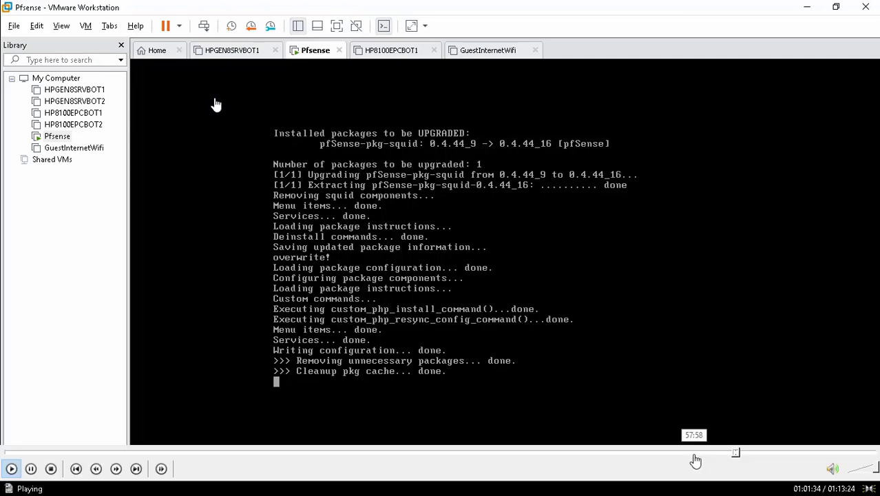
pyautogui.click(744, 455)
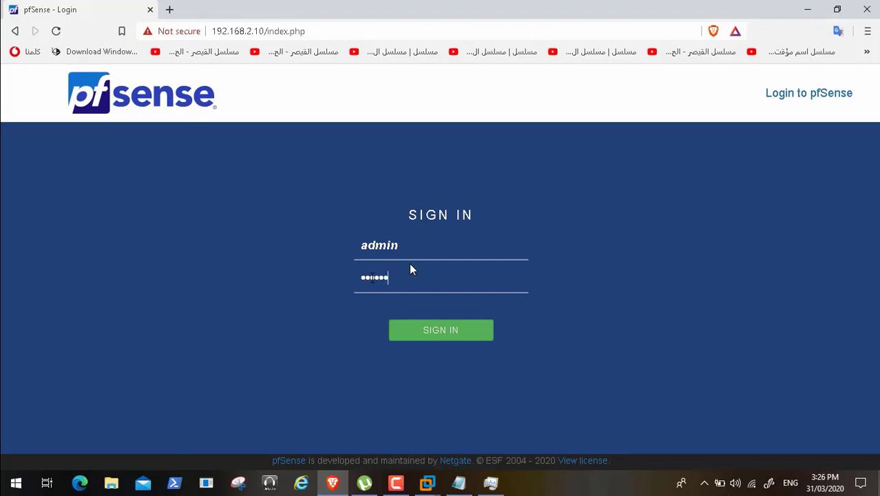
pyautogui.press('Return')
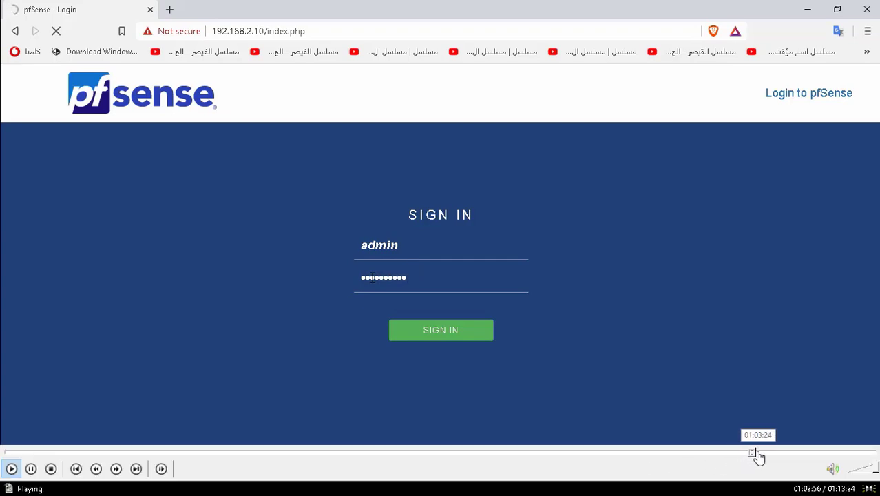
# - Skip playback ahead through the dashboard, captive portal configuration and File Manager to the blue-dew file selection at about 1:08:00
pyautogui.click(757, 455)
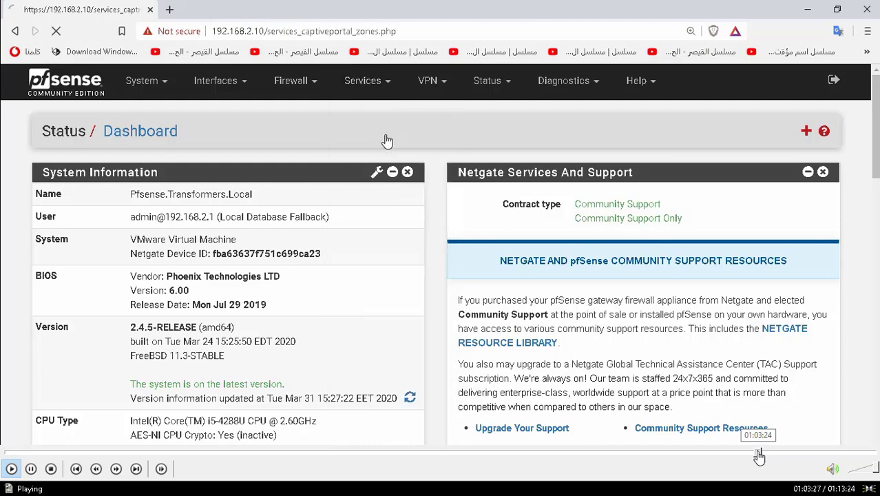
pyautogui.click(763, 455)
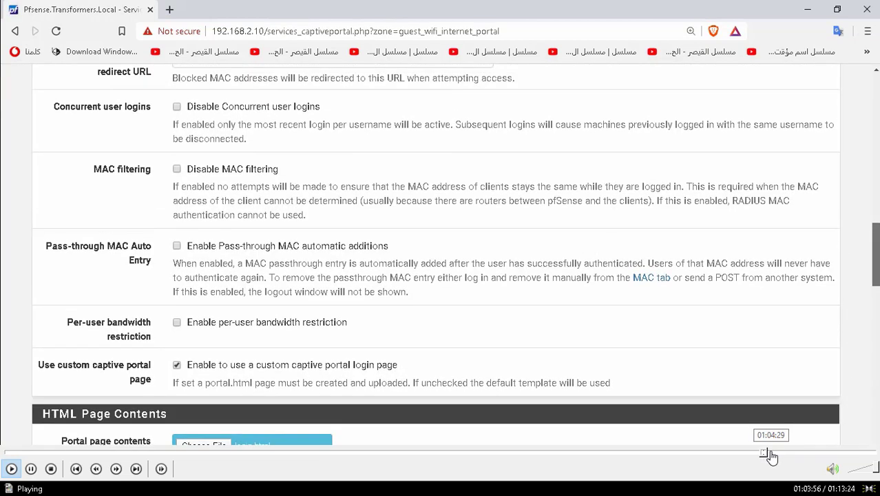
pyautogui.click(771, 456)
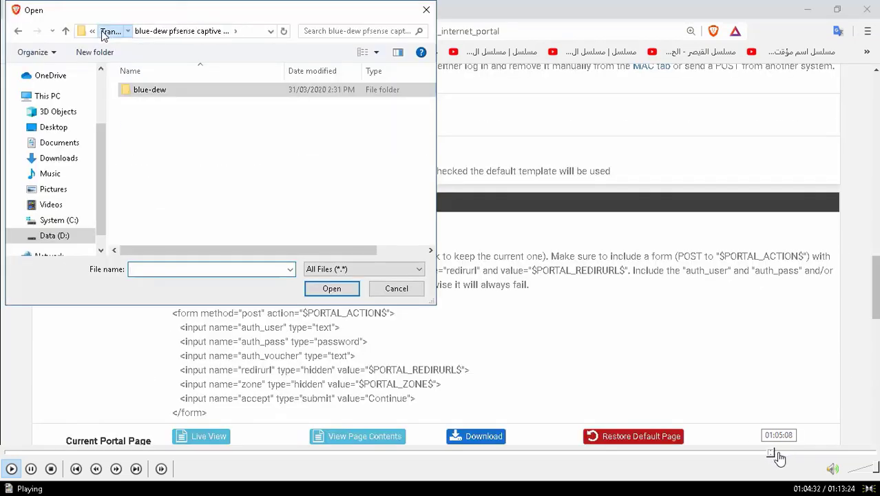
pyautogui.click(778, 456)
pyautogui.click(786, 456)
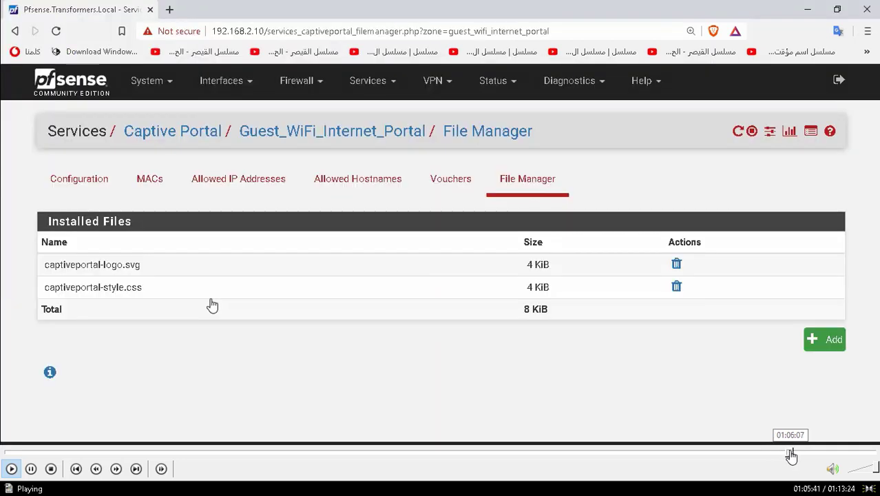
pyautogui.click(788, 456)
pyautogui.click(793, 455)
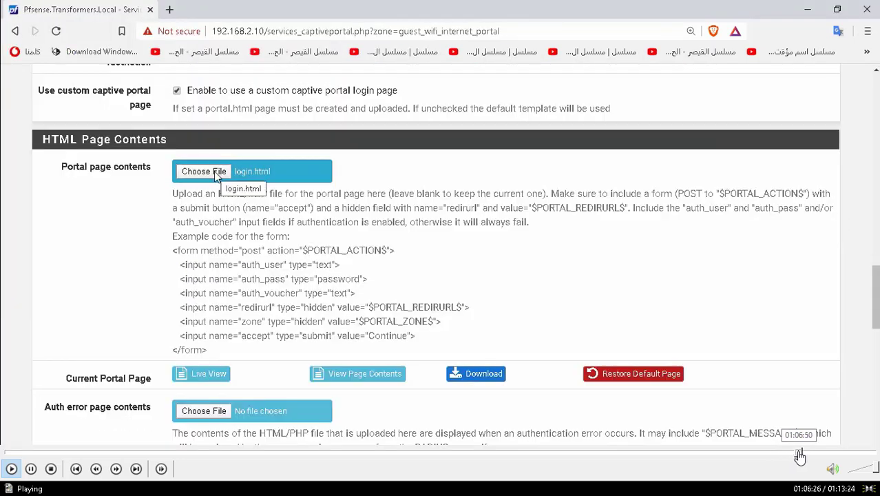
pyautogui.click(799, 455)
pyautogui.click(813, 455)
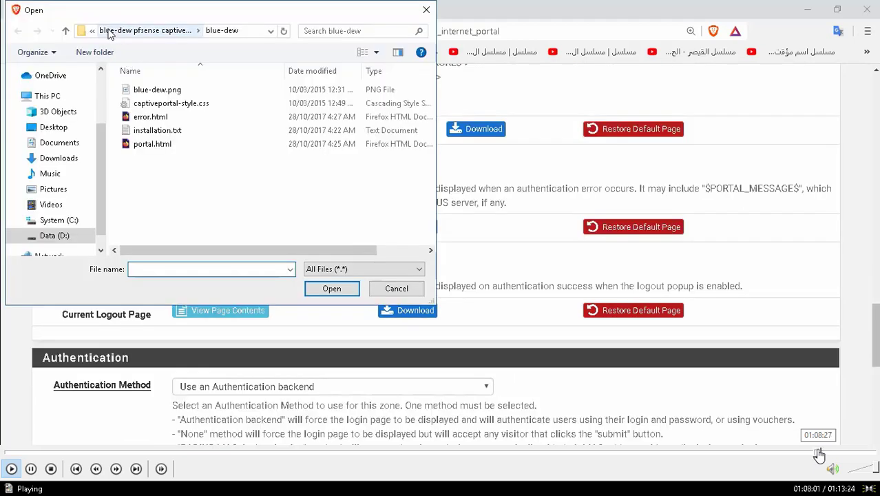
# - Skip playback ahead past the User Authentication page preview to the GuestInternetWifi Windows sign-in at about 1:10:11
pyautogui.click(819, 455)
pyautogui.click(821, 455)
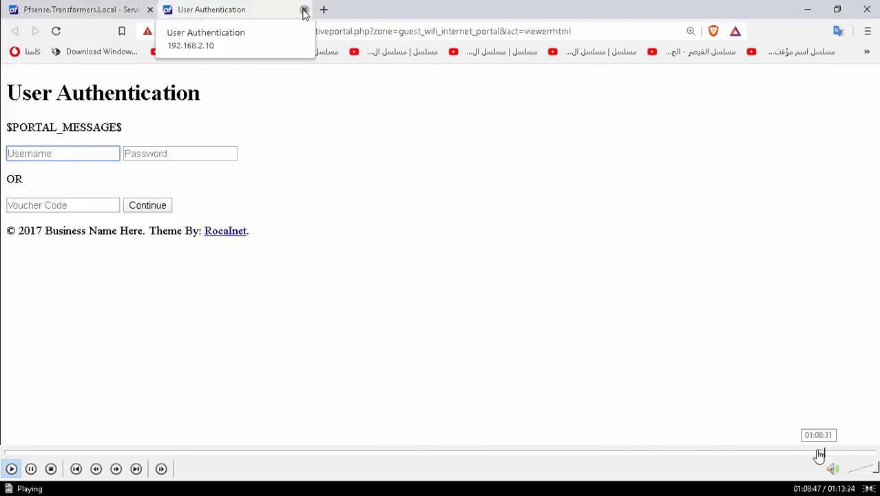
pyautogui.click(819, 455)
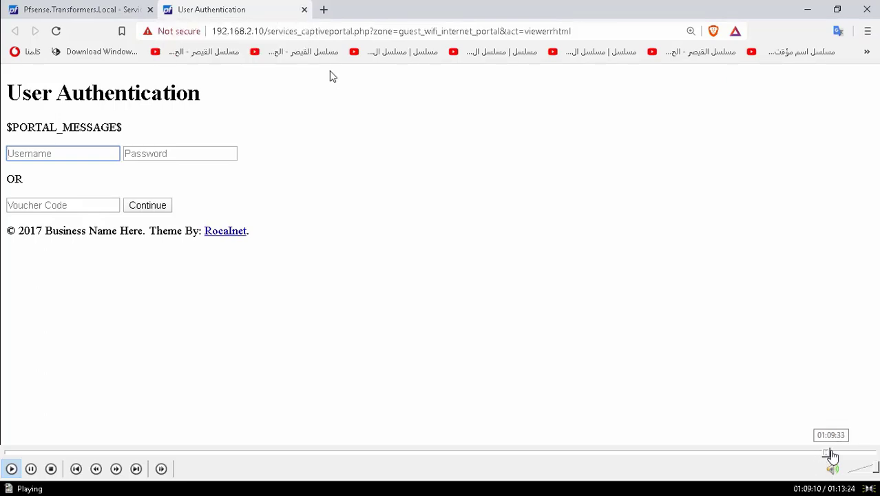
pyautogui.click(832, 455)
pyautogui.click(839, 455)
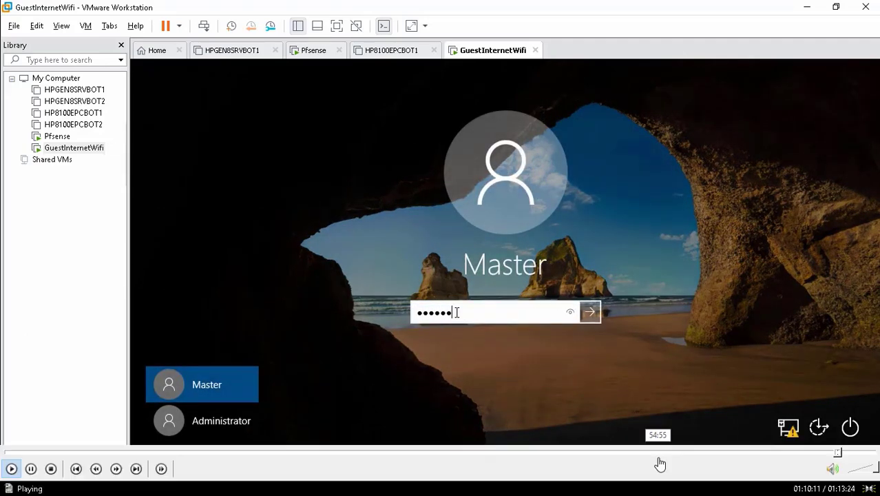
# - Skip playback back to the User Authentication error page preview, pause it at about 1:09:11 and leave full screen
pyautogui.click(830, 454)
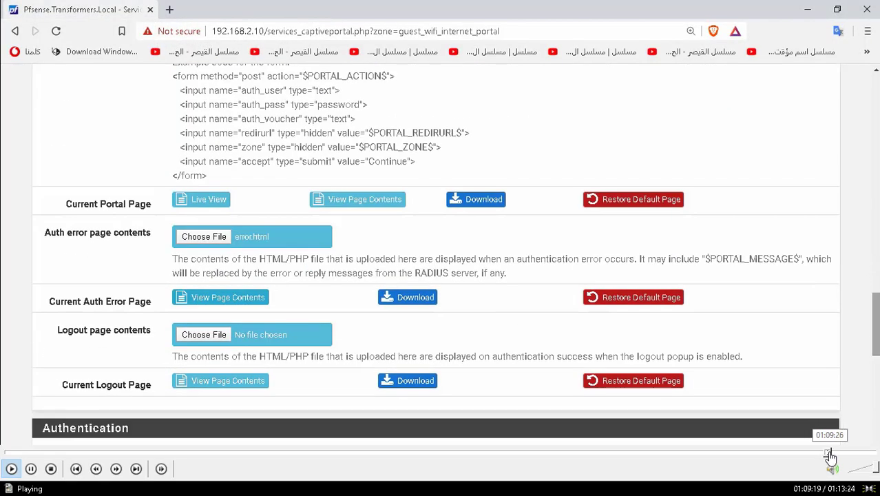
pyautogui.click(832, 454)
pyautogui.click(829, 455)
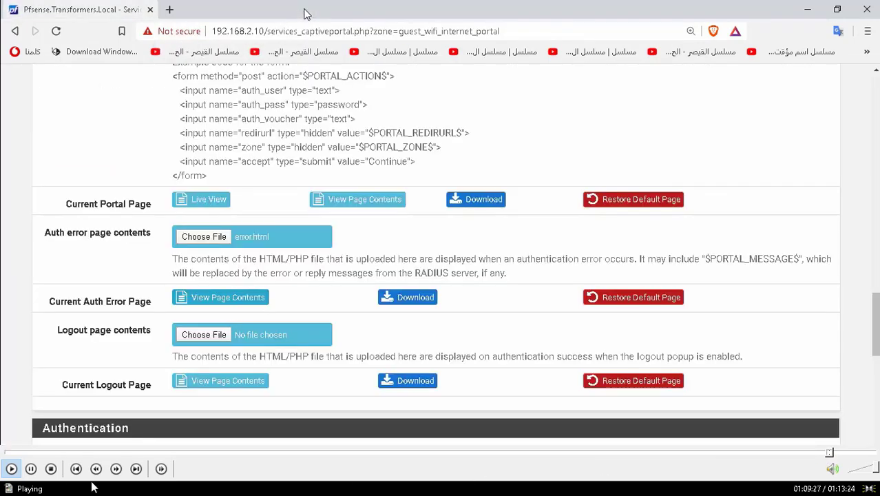
pyautogui.click(824, 454)
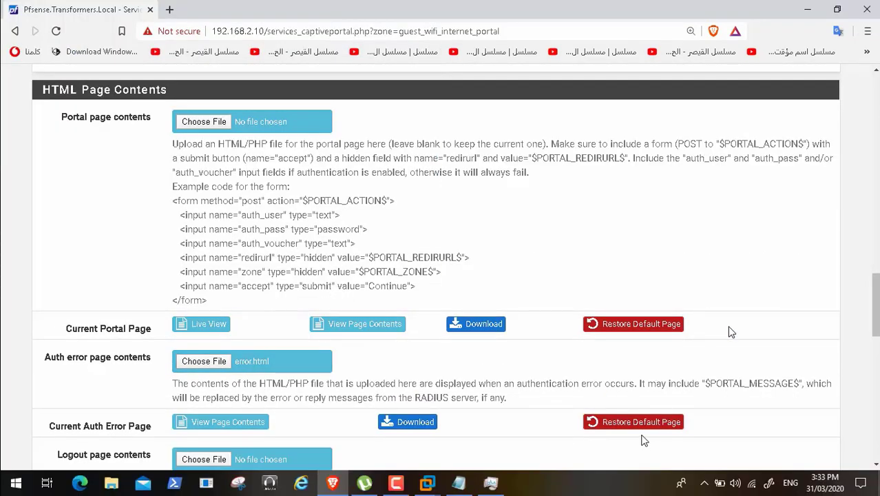
pyautogui.moveTo(114, 459)
pyautogui.click(31, 470)
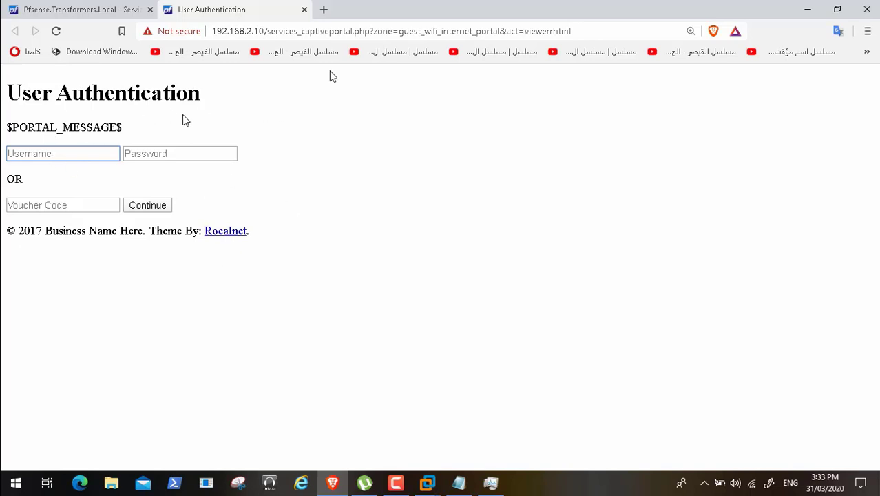
pyautogui.moveTo(10, 472)
pyautogui.doubleClick(162, 299)
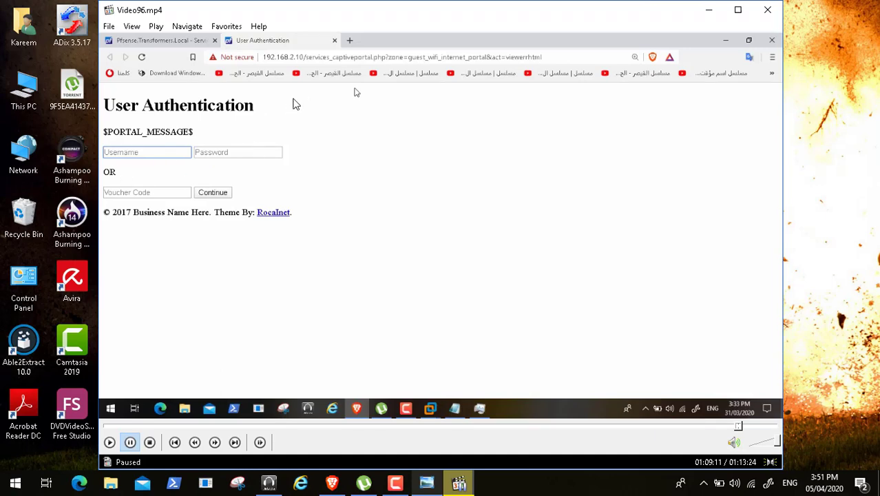
# - Minimize the player and select captiveportal-style.css in the blue-dew folder of the blue-dew pfsense captive portal template under D:\ADToolsCollection\Transformers
pyautogui.click(710, 11)
pyautogui.doubleClick(24, 89)
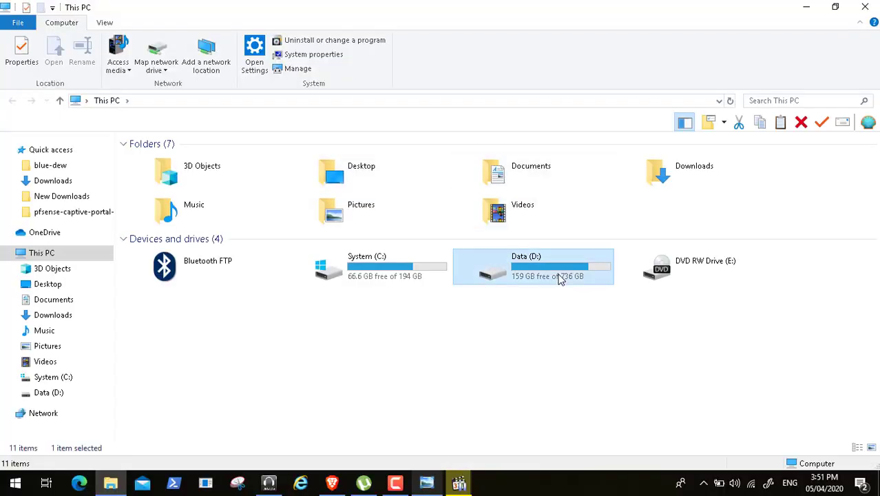
pyautogui.doubleClick(560, 278)
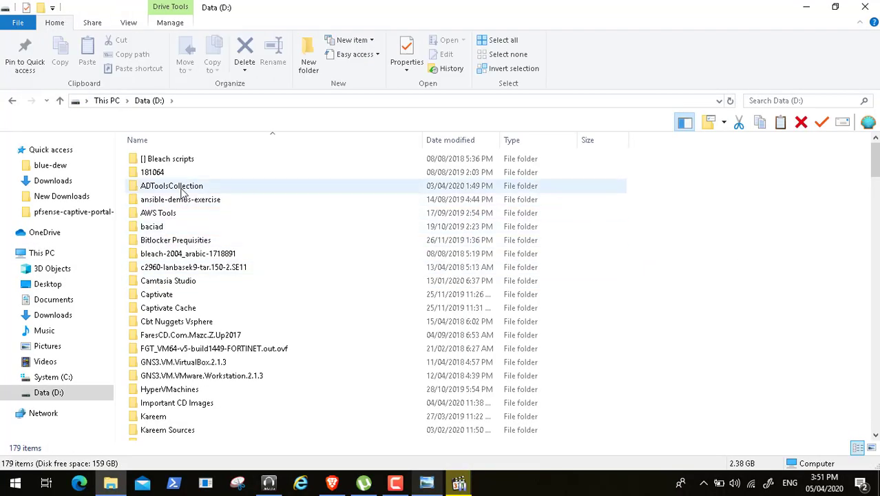
pyautogui.doubleClick(182, 188)
pyautogui.doubleClick(176, 376)
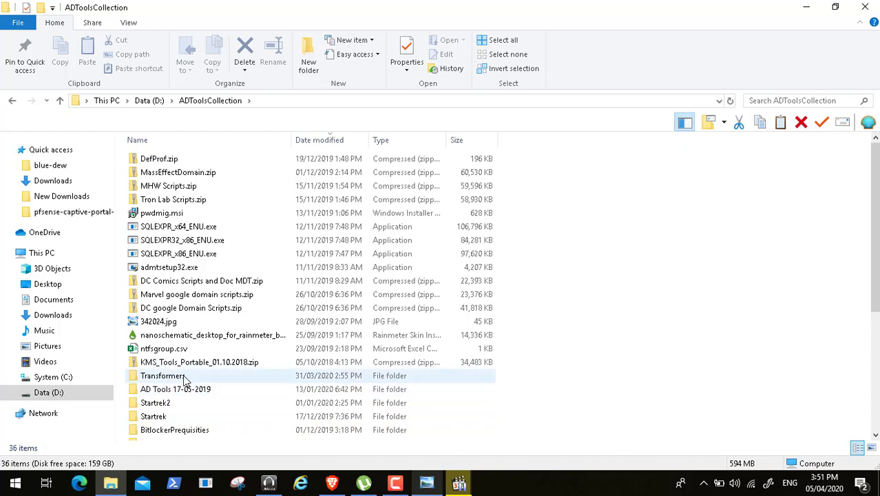
pyautogui.doubleClick(190, 161)
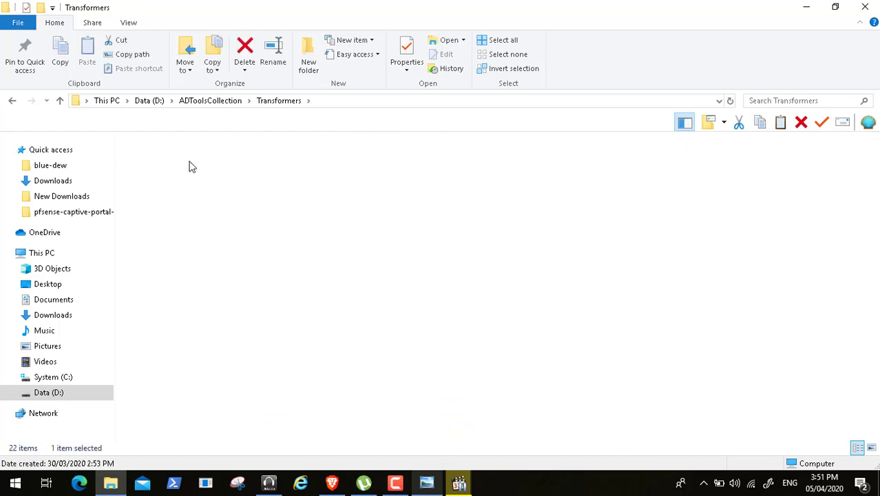
pyautogui.doubleClick(175, 161)
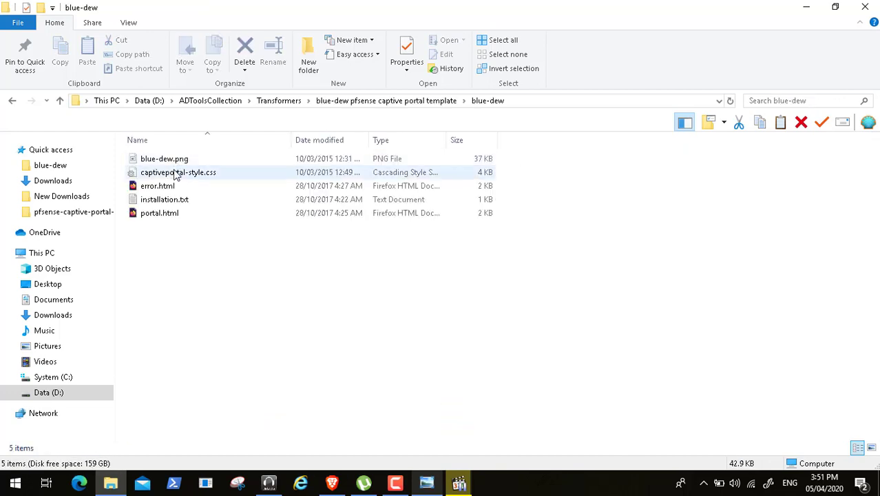
pyautogui.click(195, 177)
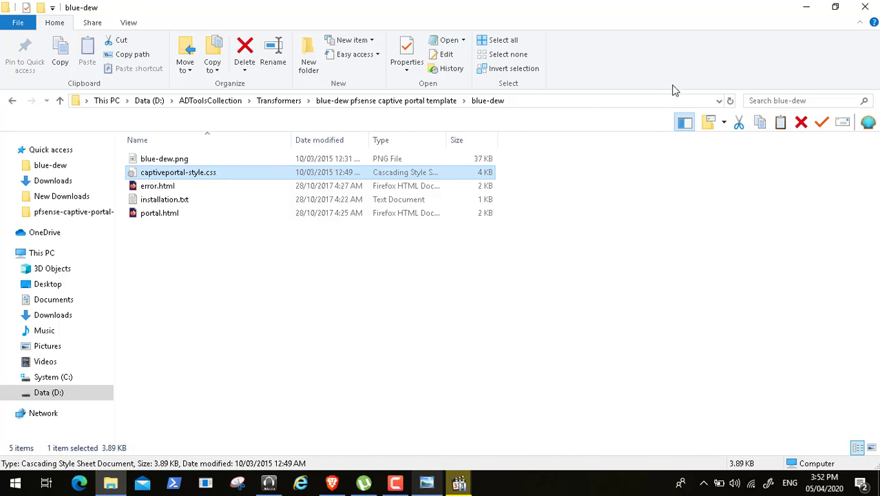
# - Close File Explorer, return to the Video96.mp4 player and resume playback in full screen
pyautogui.click(865, 7)
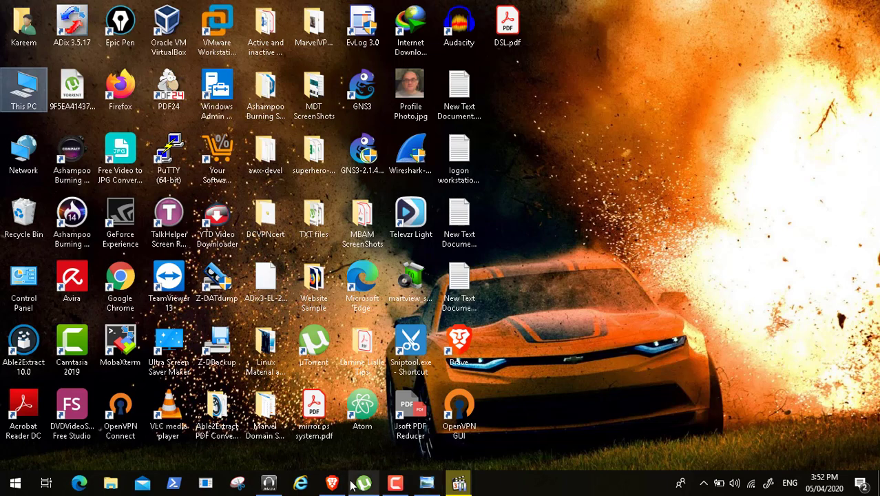
pyautogui.click(459, 482)
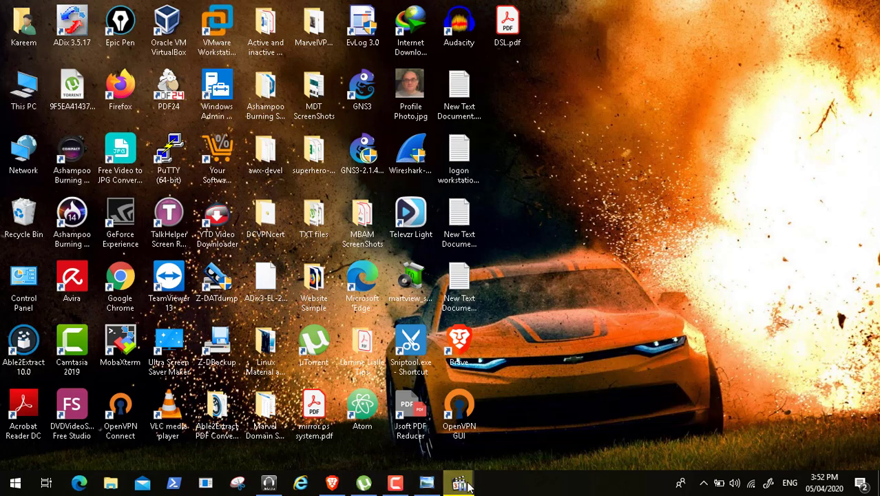
pyautogui.click(110, 442)
pyautogui.doubleClick(333, 262)
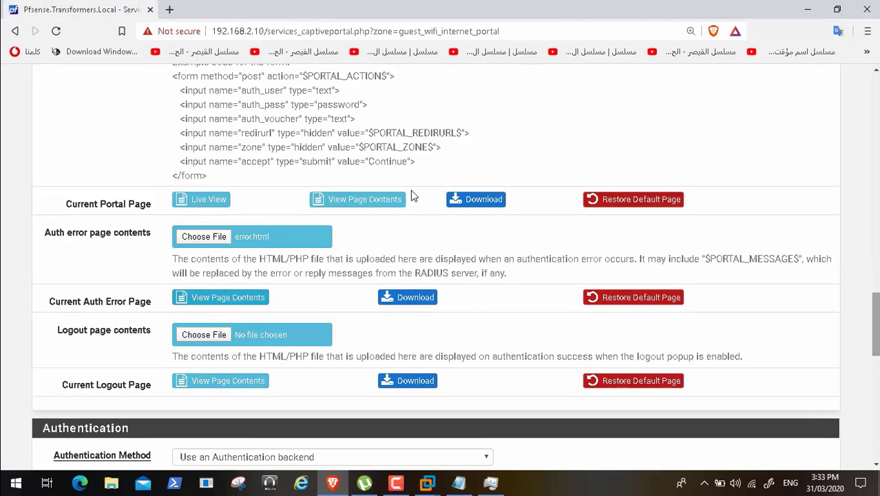
# - Switch to VMware Workstation, power on the GuestInternetWifi virtual machine and minimize the VMware window
pyautogui.moveTo(761, 458)
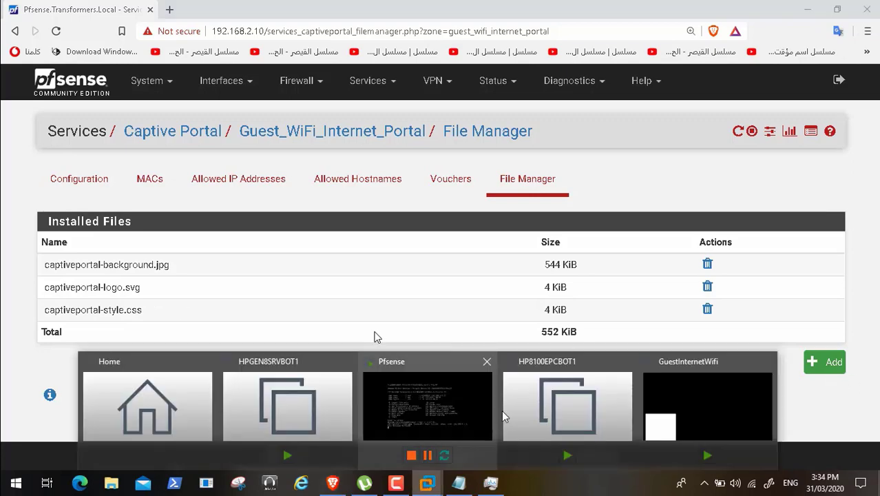
pyautogui.click(437, 395)
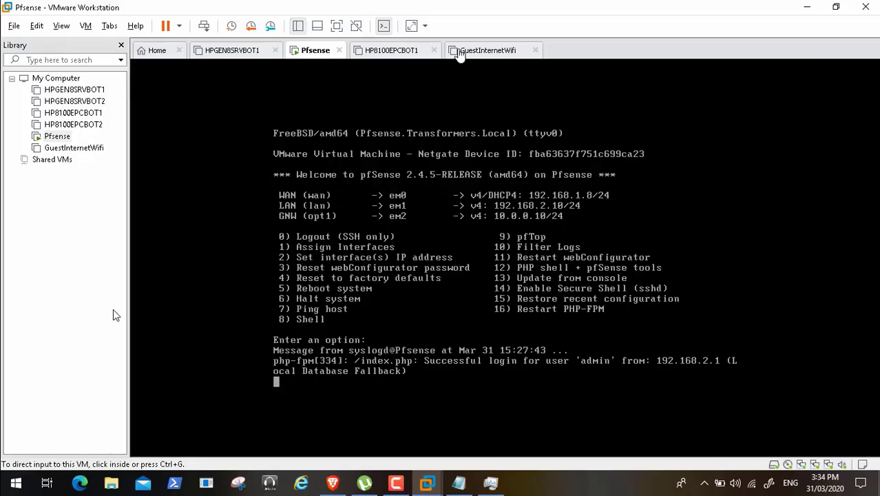
pyautogui.click(482, 51)
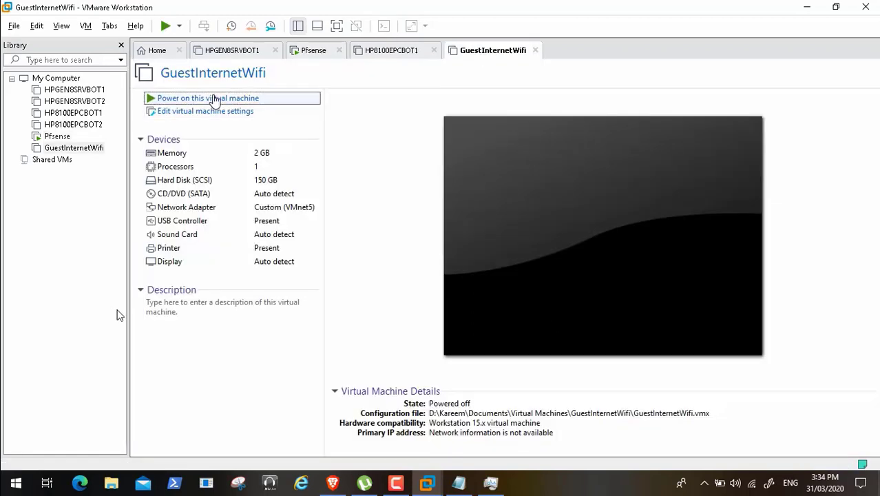
pyautogui.moveTo(419, 495)
pyautogui.click(210, 99)
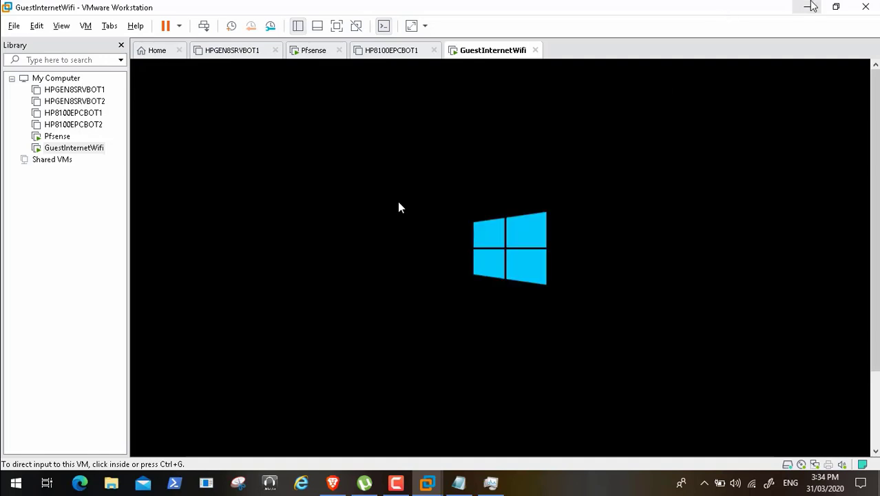
pyautogui.click(810, 6)
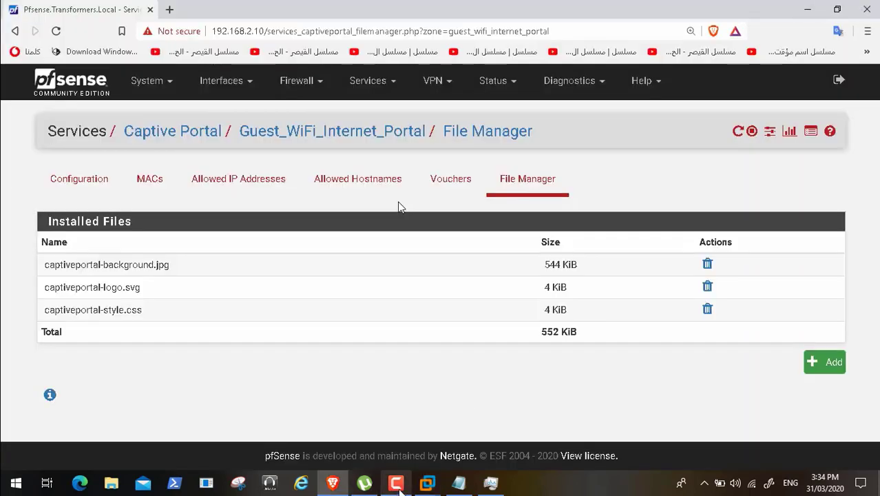
pyautogui.click(397, 488)
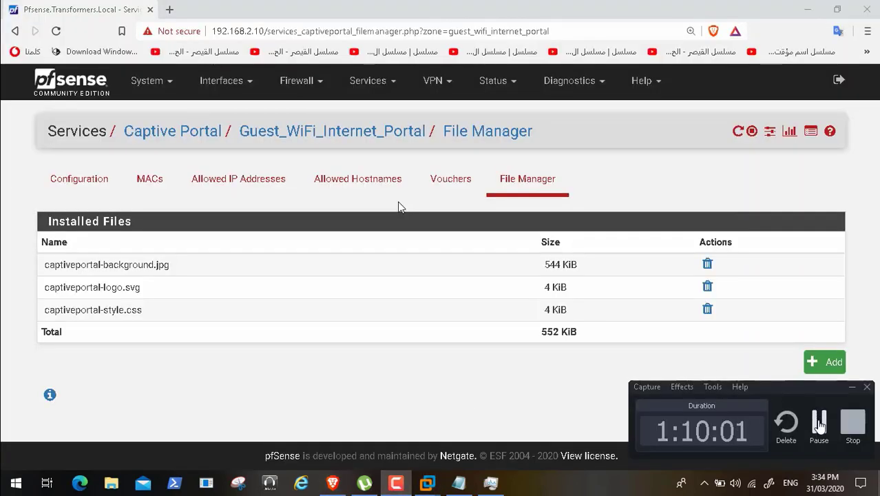
pyautogui.click(819, 420)
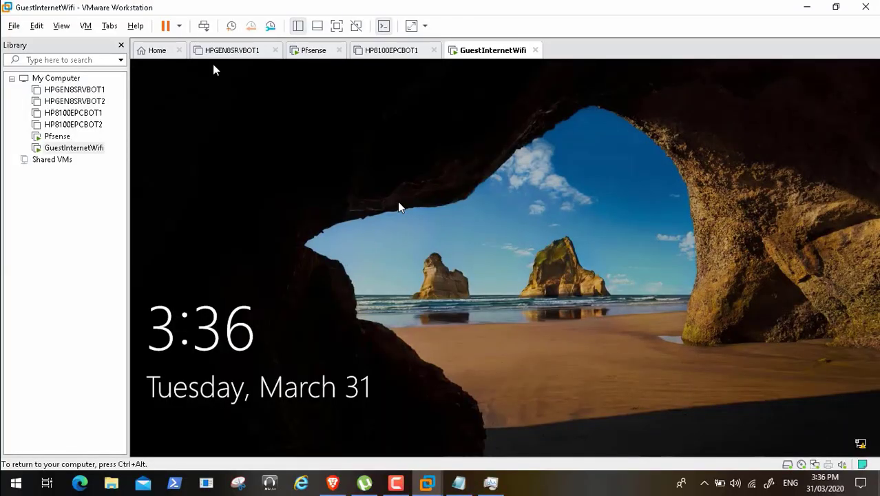
# - Dismiss the GuestInternetWifi lock screen and try to sign in to the Master account with the account password
pyautogui.click(398, 201)
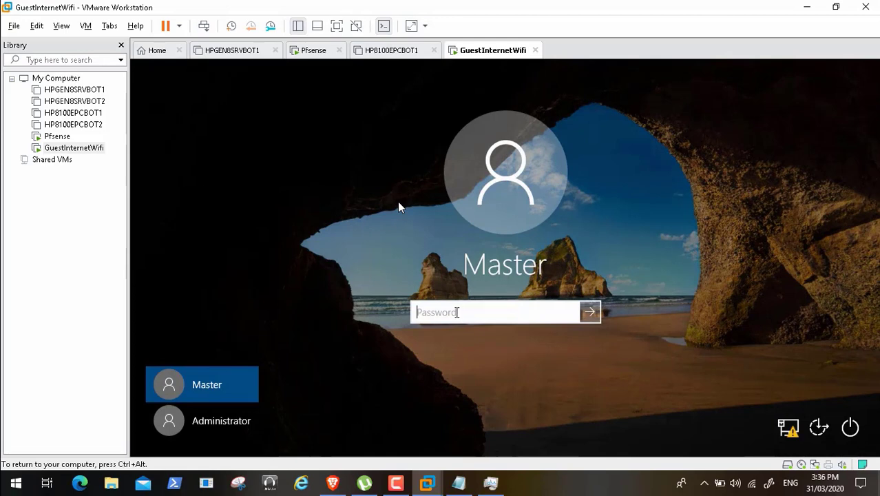
pyautogui.write('*********')
pyautogui.press('Return')
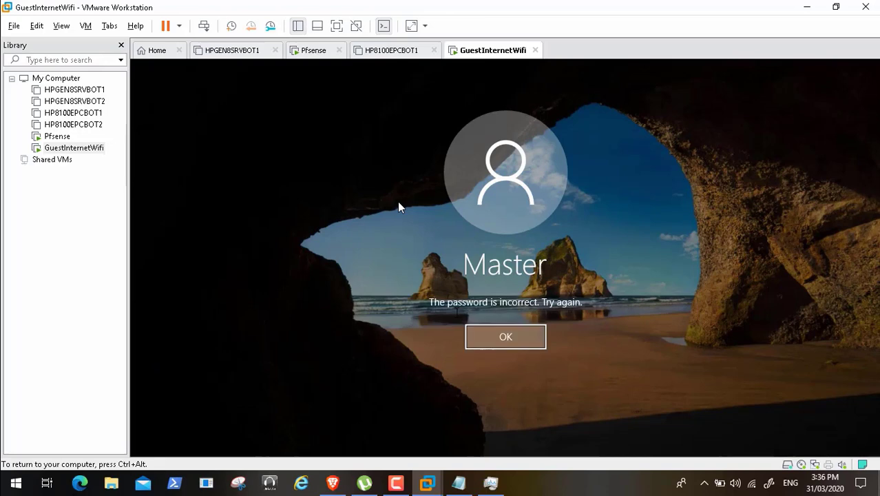
pyautogui.press('Return')
# - Re-enter the Master account password and sign in to Windows on the GuestInternetWifi virtual machine
pyautogui.write('*****')
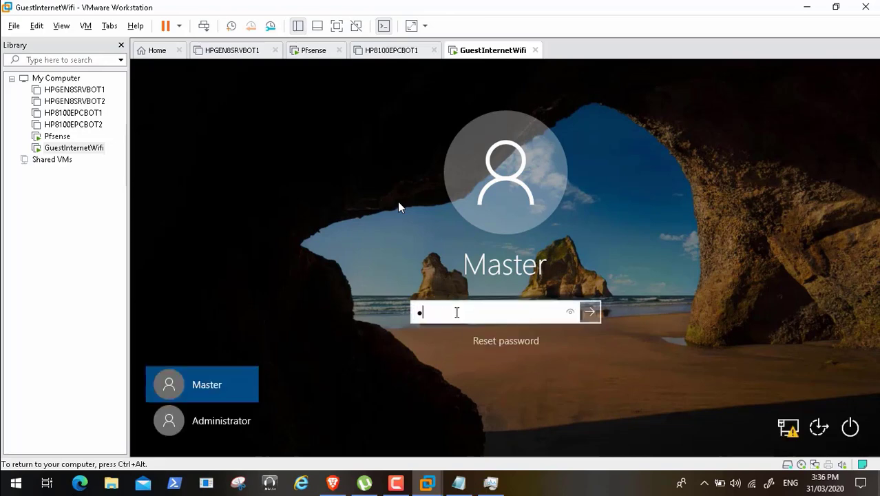
pyautogui.write('*****')
pyautogui.press('Return')
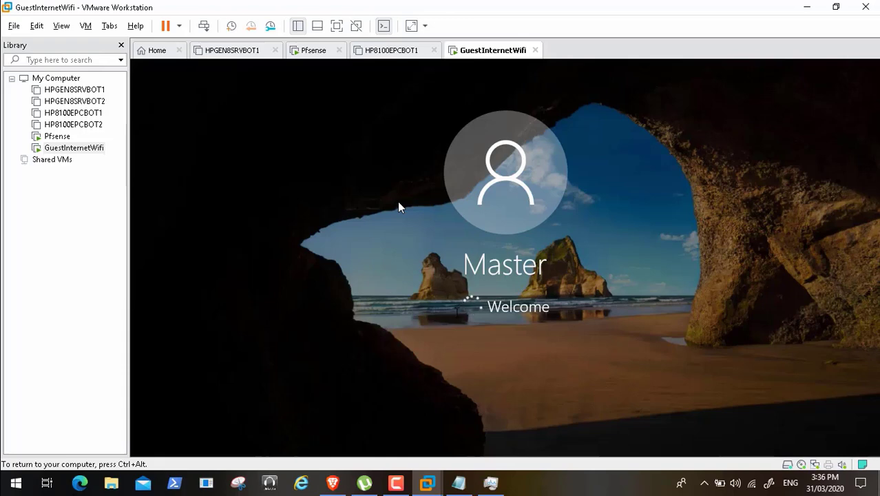
# - Return to the host, select the third voucher code in New Text Document (2).txt in Notepad and minimize the file
pyautogui.hotkey('ctrl', 'alt')
pyautogui.click(334, 483)
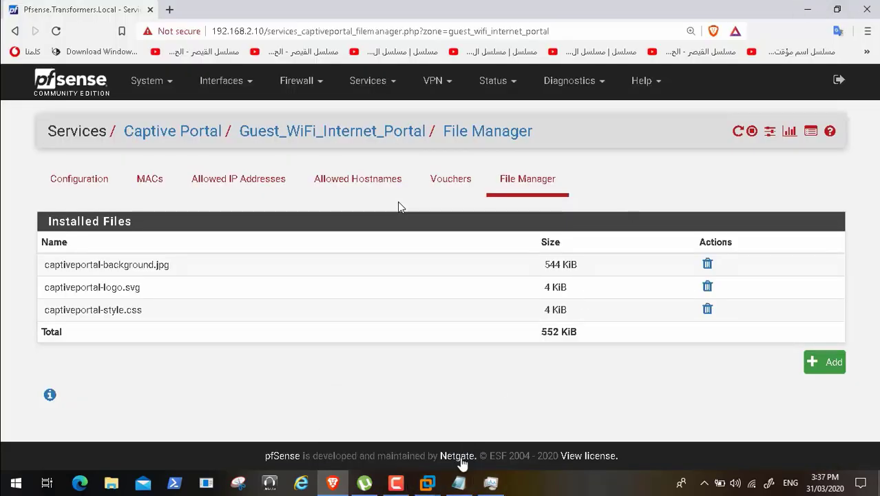
pyautogui.click(458, 483)
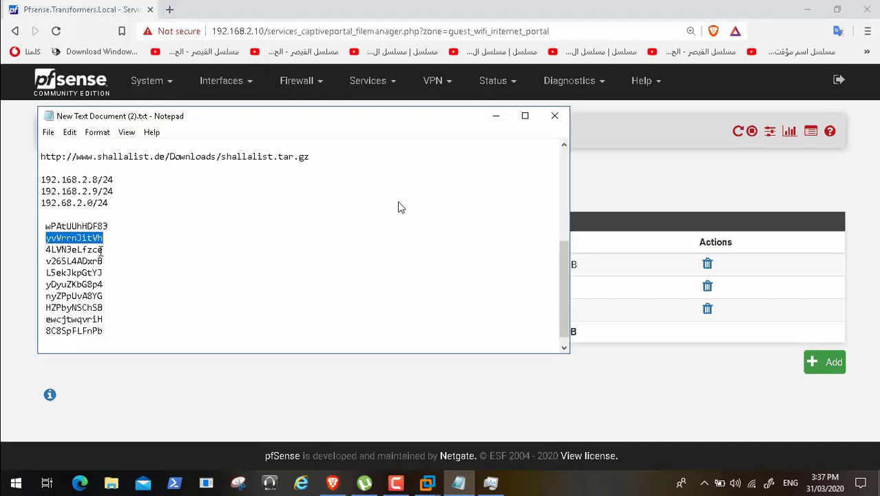
pyautogui.moveTo(103, 249)
pyautogui.mouseDown()
pyautogui.moveTo(41, 248)
pyautogui.moveTo(105, 252)
pyautogui.mouseUp()
pyautogui.hotkey('ctrl', 'c')
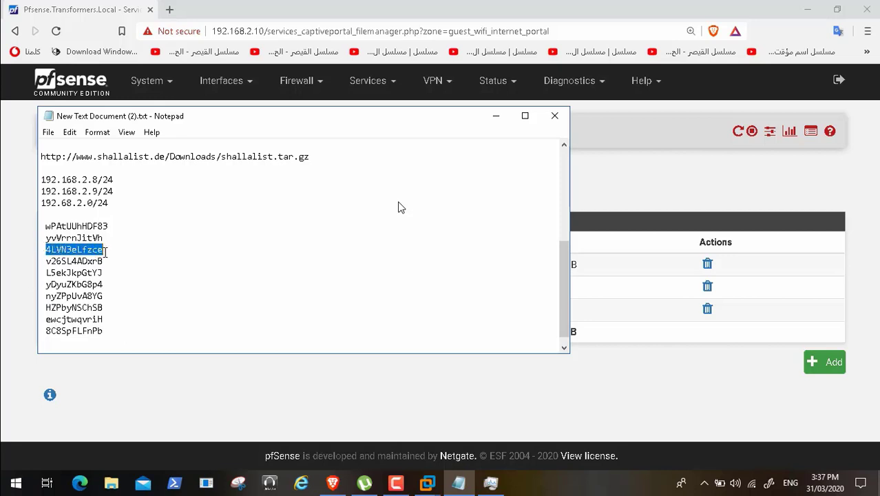
pyautogui.click(496, 116)
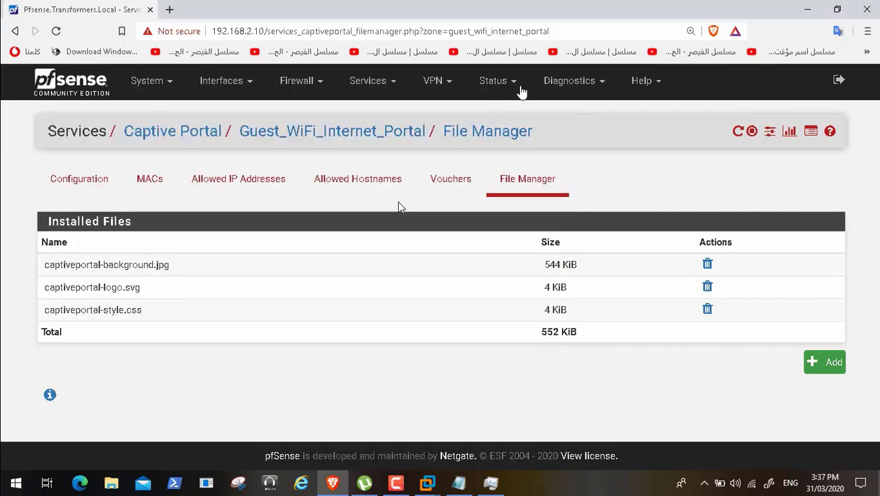
# - Open the captive portal status for Guest_WiFi_Internet_Portal and mark the copied third voucher code as expired
pyautogui.click(511, 82)
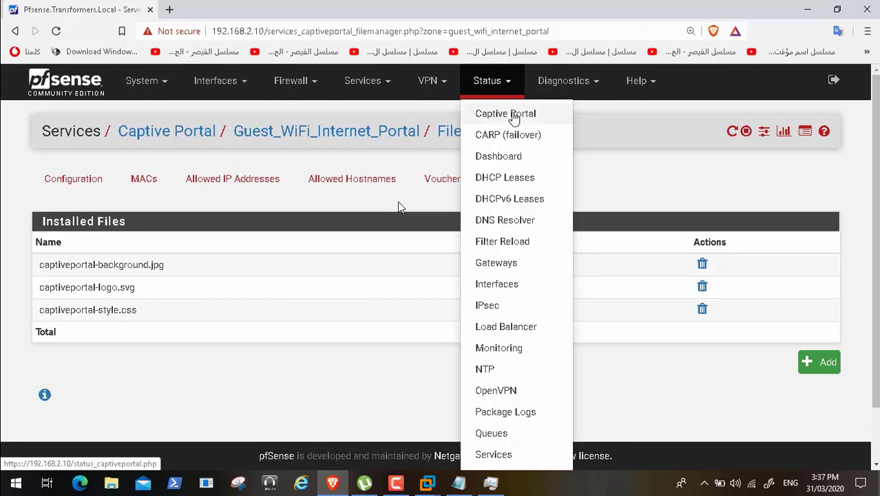
pyautogui.click(510, 114)
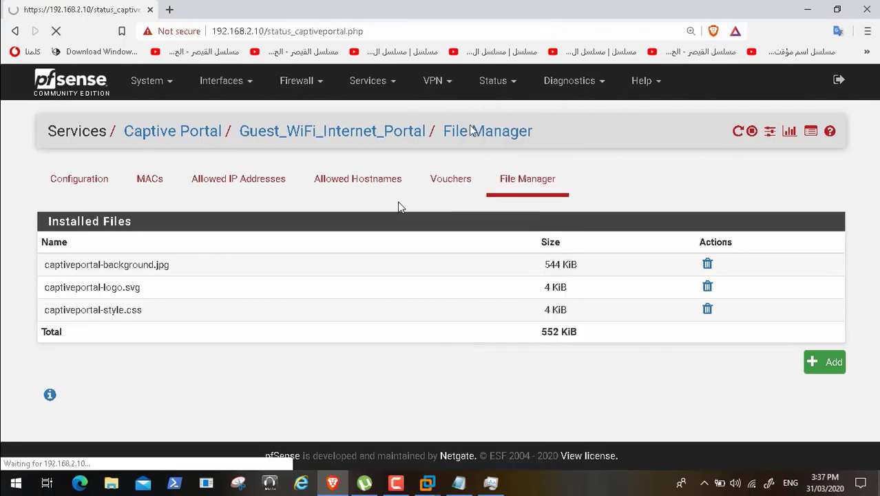
pyautogui.click(432, 193)
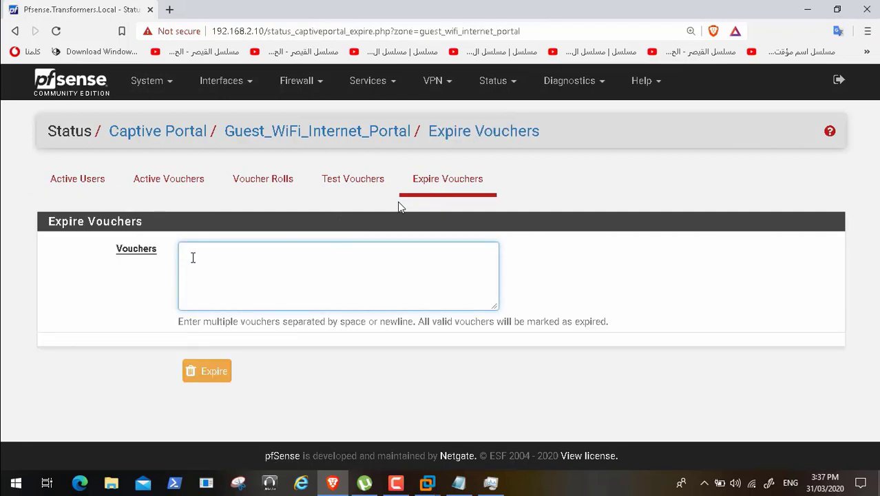
pyautogui.hotkey('ctrl', 'v')
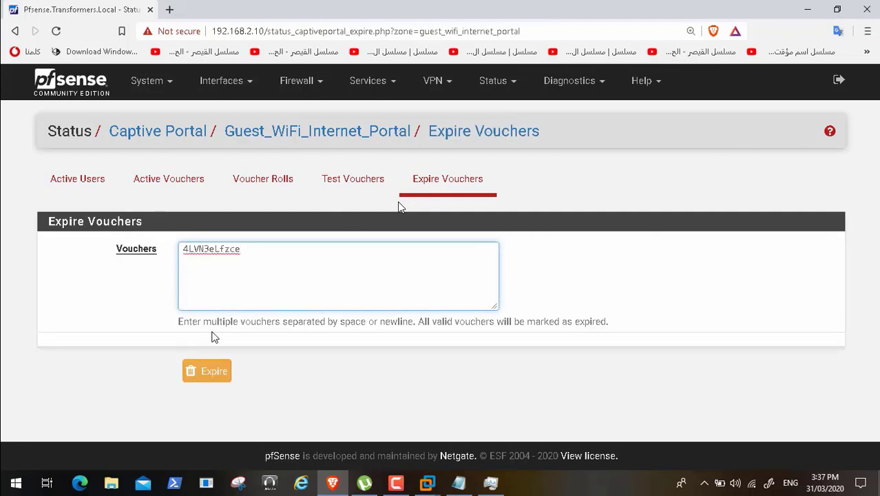
pyautogui.click(215, 371)
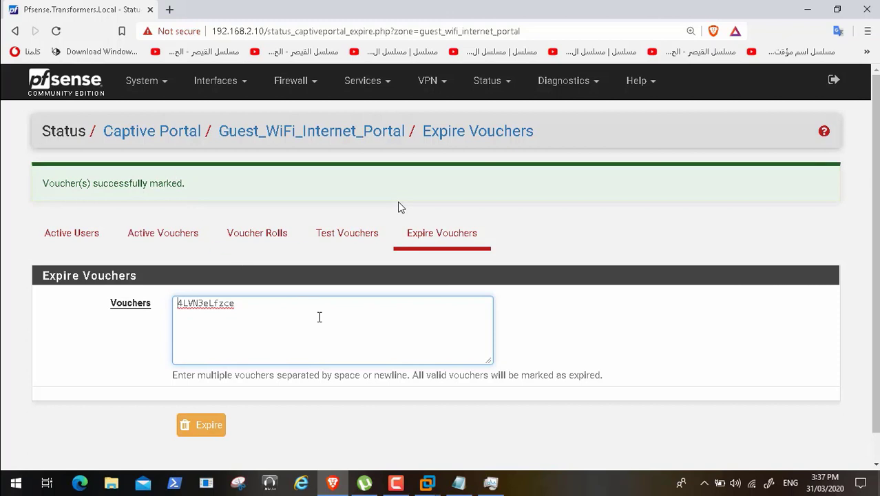
# - Run a voucher test on the same third voucher code on the Test Vouchers page
pyautogui.moveTo(238, 303); pyautogui.dragTo(119, 301)
pyautogui.hotkey('ctrl', 'c')
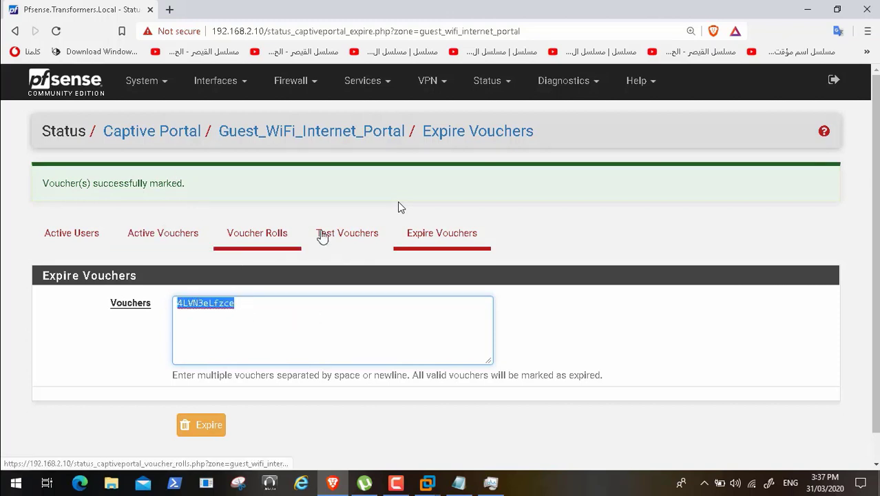
pyautogui.click(347, 236)
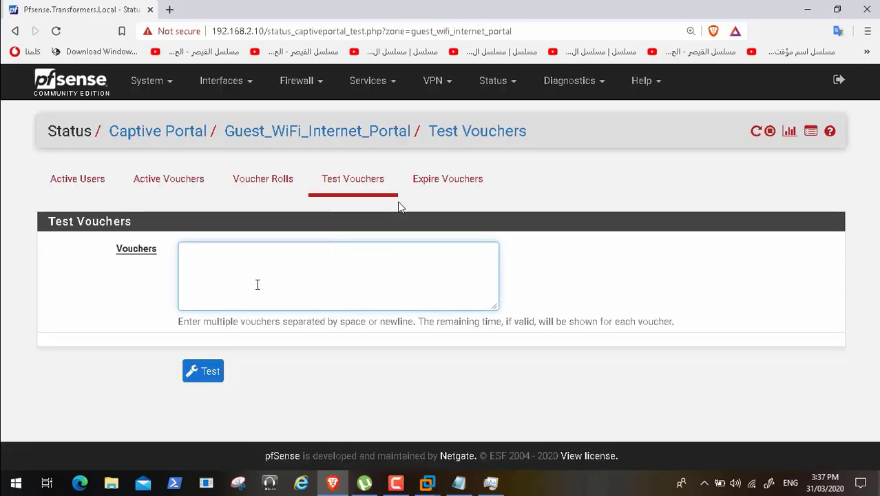
pyautogui.hotkey('ctrl', 'v')
pyautogui.click(208, 372)
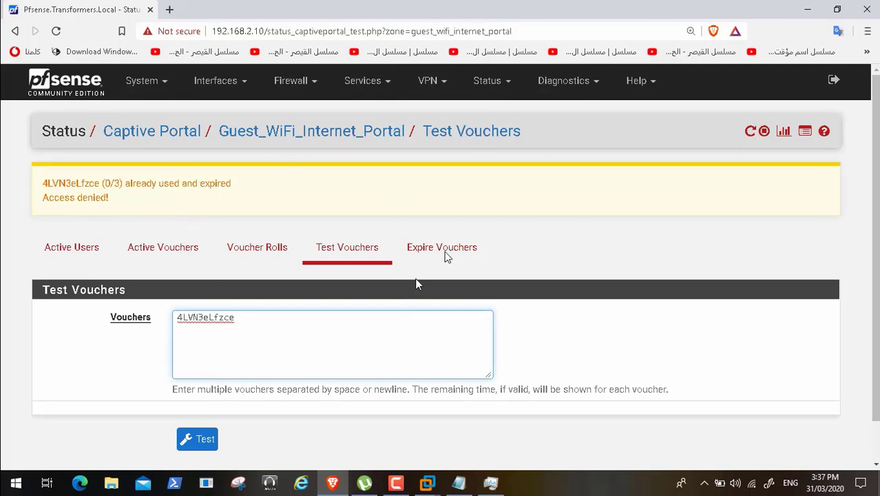
# - Copy the second voucher code from New Text Document (2).txt in Notepad and test it in place of the previous code
pyautogui.click(458, 483)
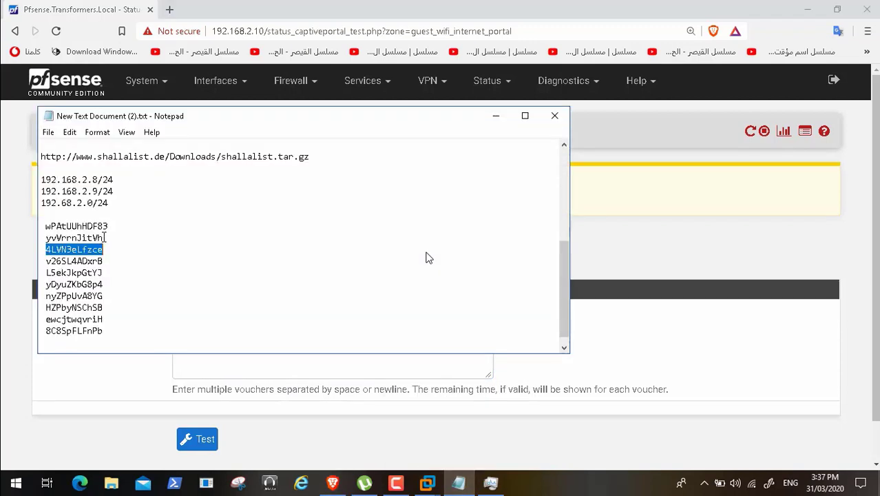
pyautogui.moveTo(103, 237); pyautogui.dragTo(44, 240)
pyautogui.hotkey('ctrl', 'c')
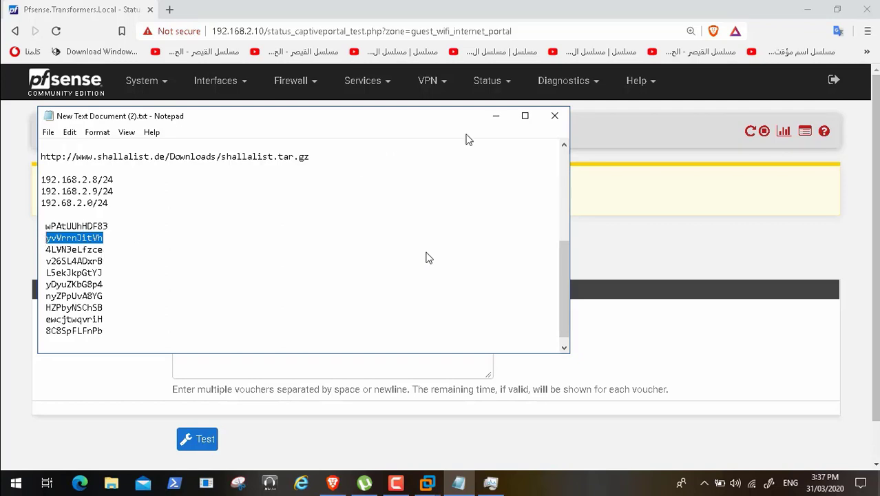
pyautogui.click(495, 116)
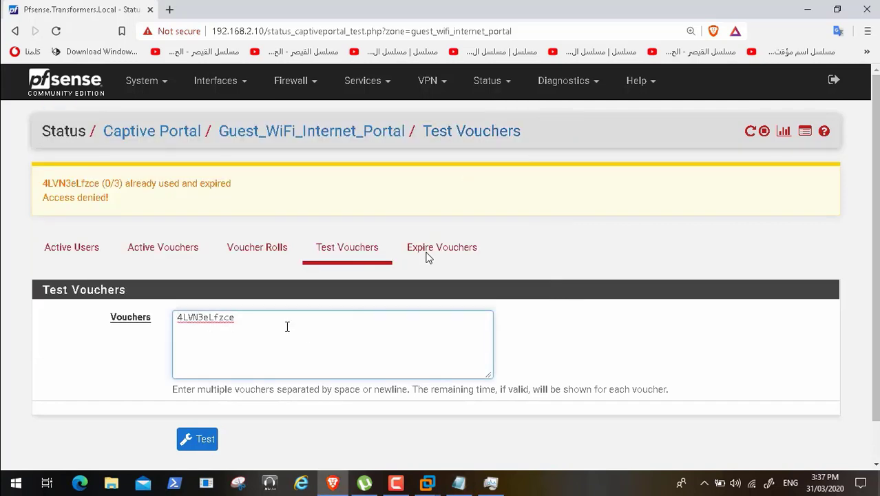
pyautogui.press('BackSpace')
pyautogui.press('BackSpace')
pyautogui.press('BackSpace')
pyautogui.press('BackSpace')
pyautogui.press('BackSpace')
pyautogui.press('BackSpace')
pyautogui.press('BackSpace')
pyautogui.press('BackSpace')
pyautogui.press('BackSpace')
pyautogui.press('BackSpace')
pyautogui.press('BackSpace')
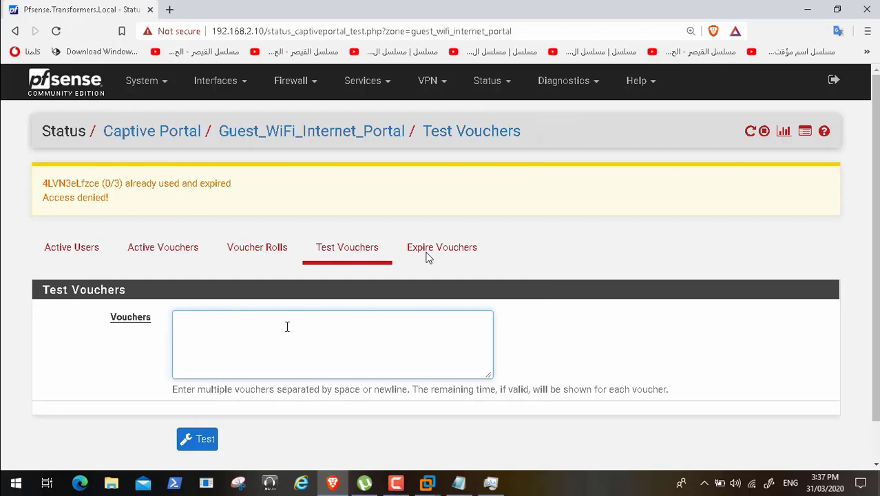
pyautogui.hotkey('ctrl', 'v')
pyautogui.click(204, 444)
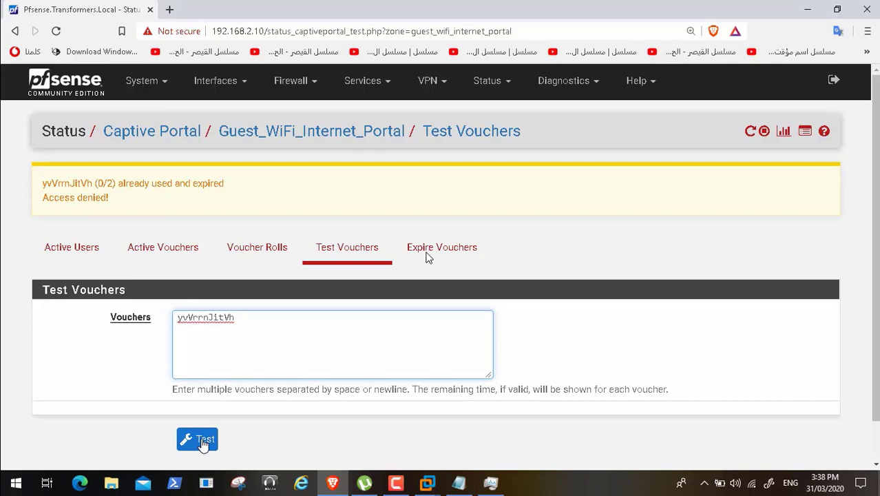
pyautogui.click(203, 445)
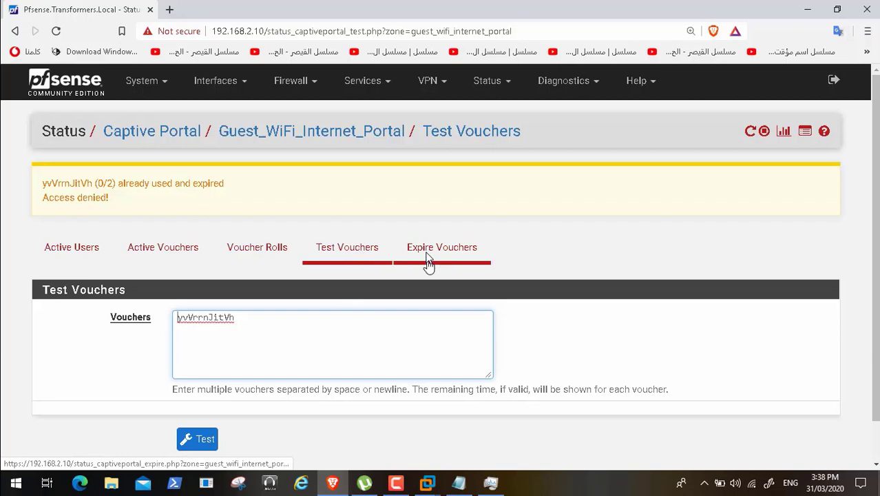
# - Copy the first voucher code from the Notepad list and test it in place of the second code
pyautogui.click(459, 482)
pyautogui.moveTo(110, 226); pyautogui.dragTo(48, 221)
pyautogui.hotkey('ctrl', 'c')
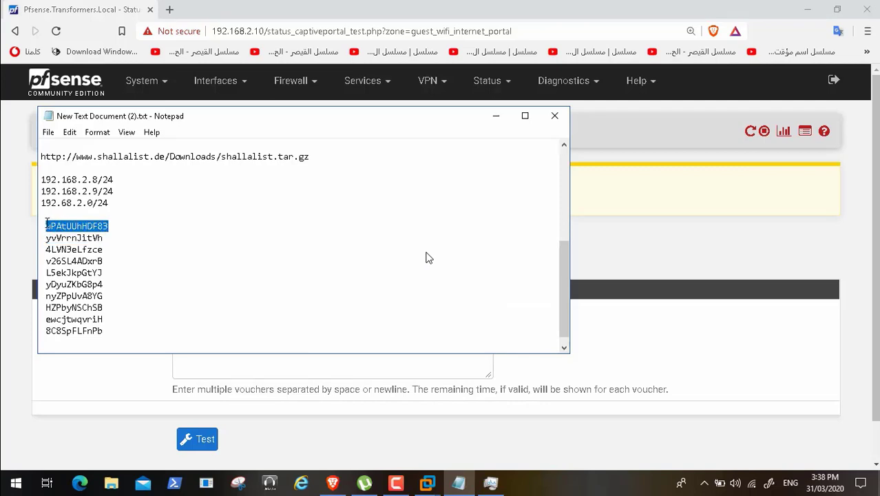
pyautogui.click(496, 115)
pyautogui.press('BackSpace')
pyautogui.press('BackSpace')
pyautogui.press('BackSpace')
pyautogui.press('BackSpace')
pyautogui.press('BackSpace')
pyautogui.press('BackSpace')
pyautogui.press('BackSpace')
pyautogui.press('BackSpace')
pyautogui.press('BackSpace')
pyautogui.press('BackSpace')
pyautogui.press('BackSpace')
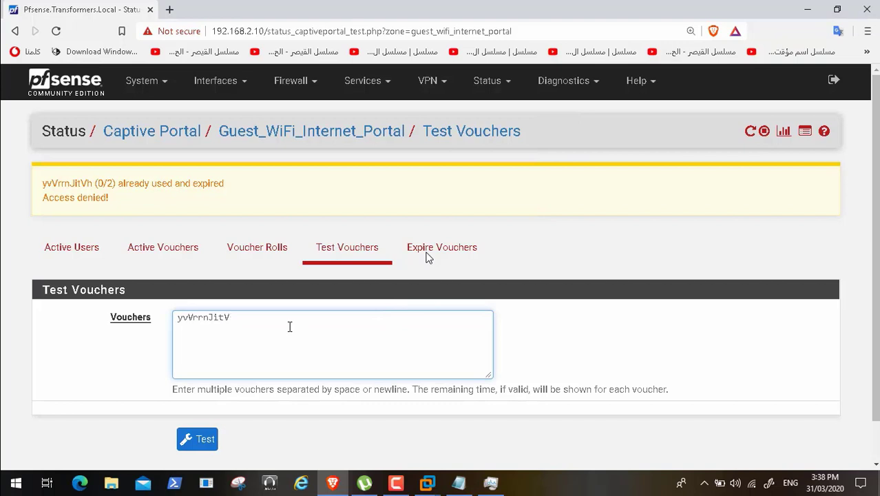
pyautogui.hotkey('ctrl', 'v')
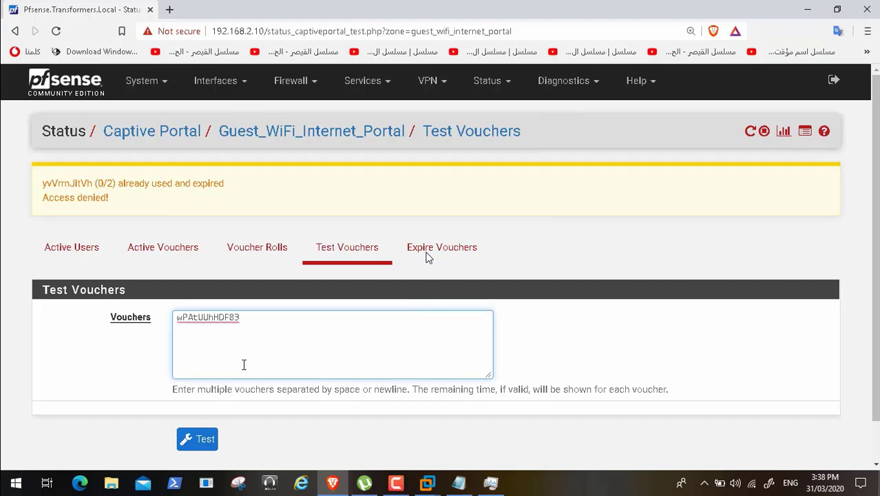
pyautogui.click(204, 446)
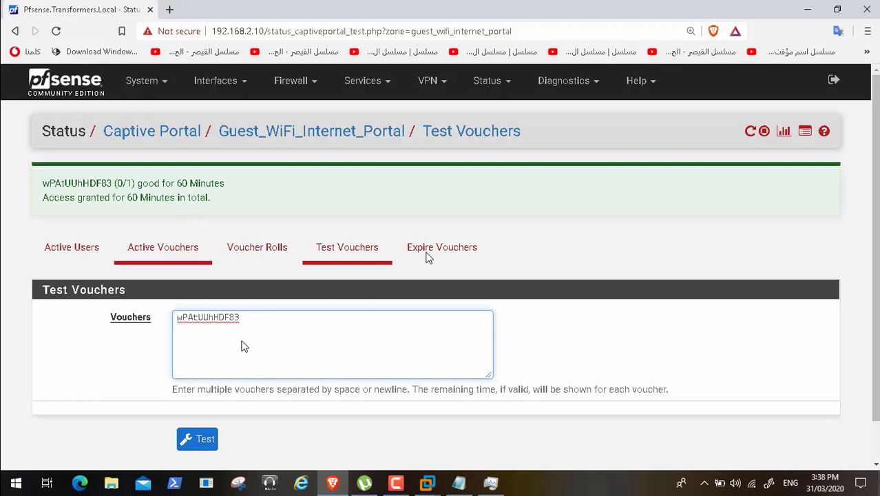
# - Switch to the GuestInternetWifi machine in VMware Workstation and submit the first voucher code on the User Authentication portal page
pyautogui.click(427, 483)
pyautogui.click(689, 412)
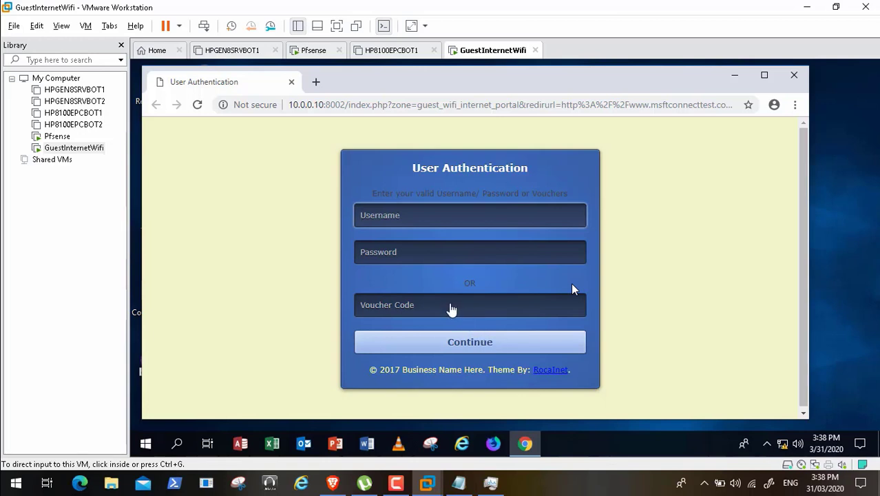
pyautogui.click(456, 305)
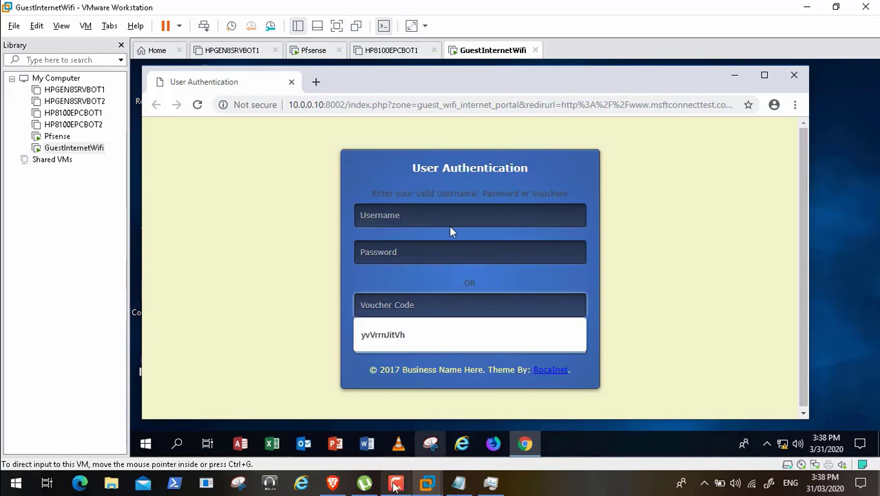
pyautogui.click(458, 484)
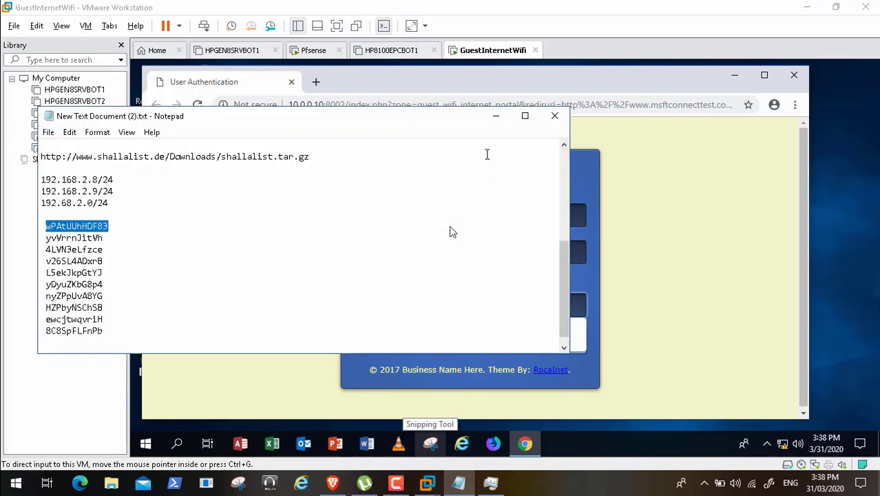
pyautogui.click(495, 116)
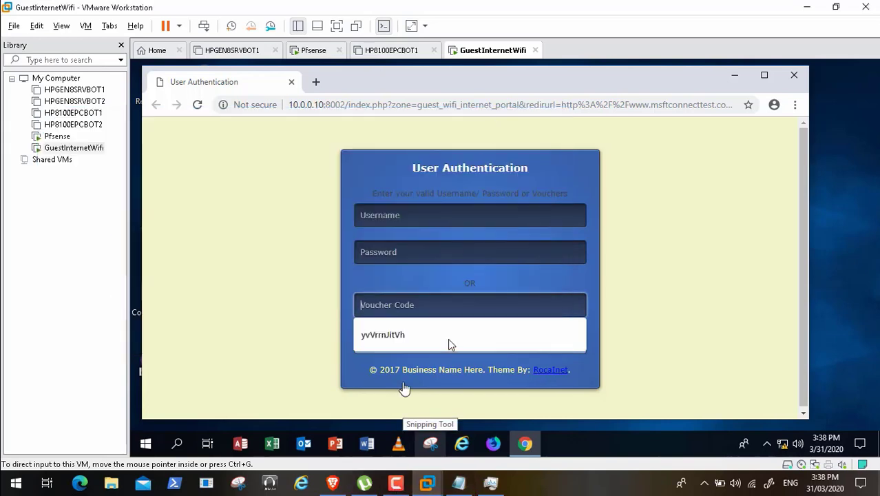
pyautogui.click(376, 303)
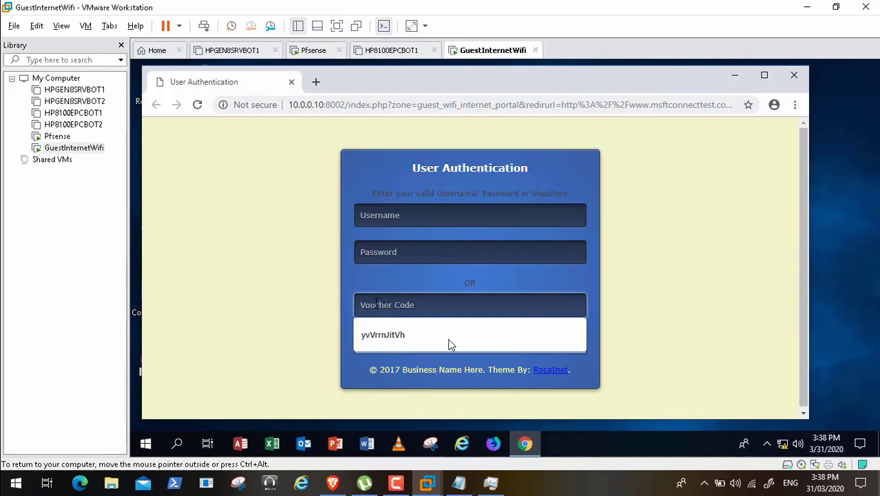
pyautogui.hotkey('ctrl', 'v')
pyautogui.click(439, 347)
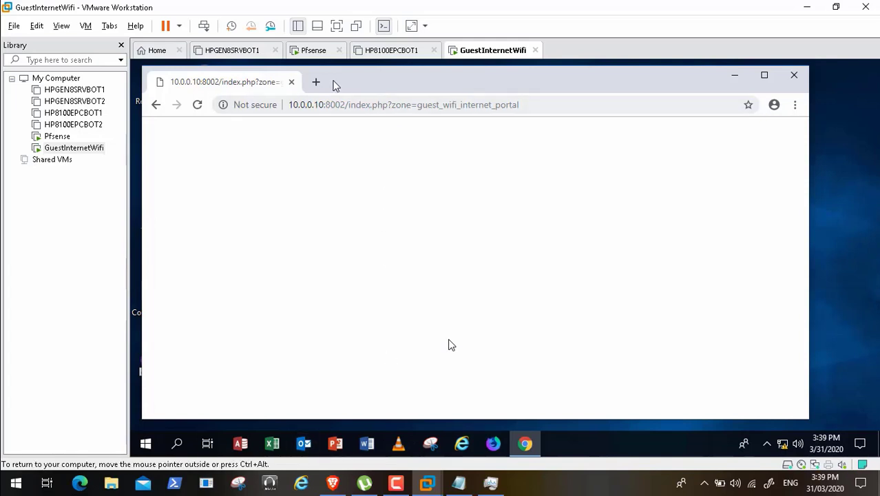
pyautogui.click(320, 81)
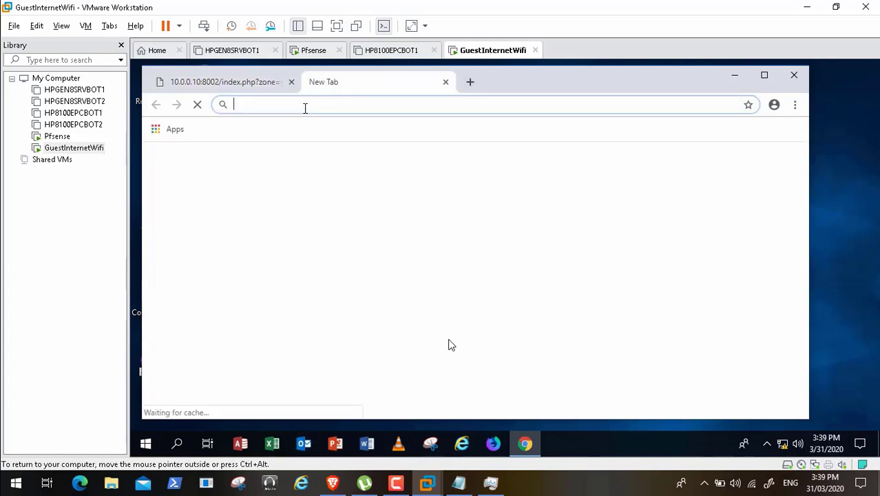
pyautogui.write('ww')
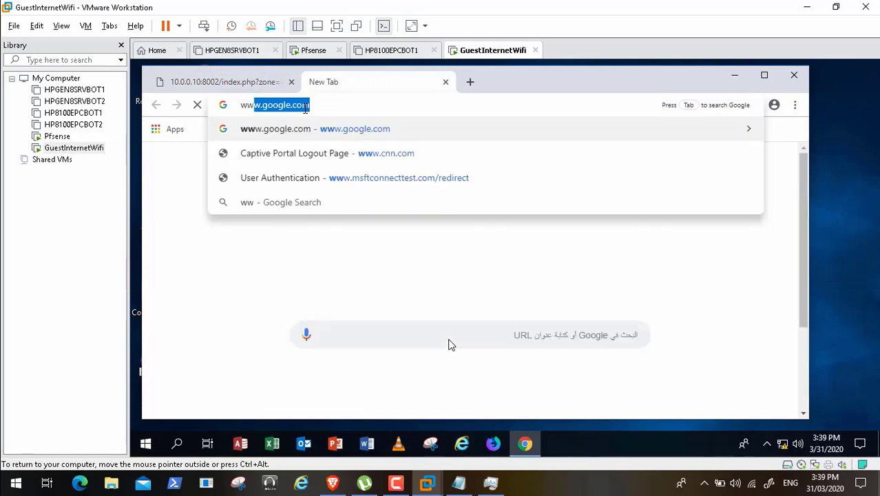
pyautogui.click(286, 133)
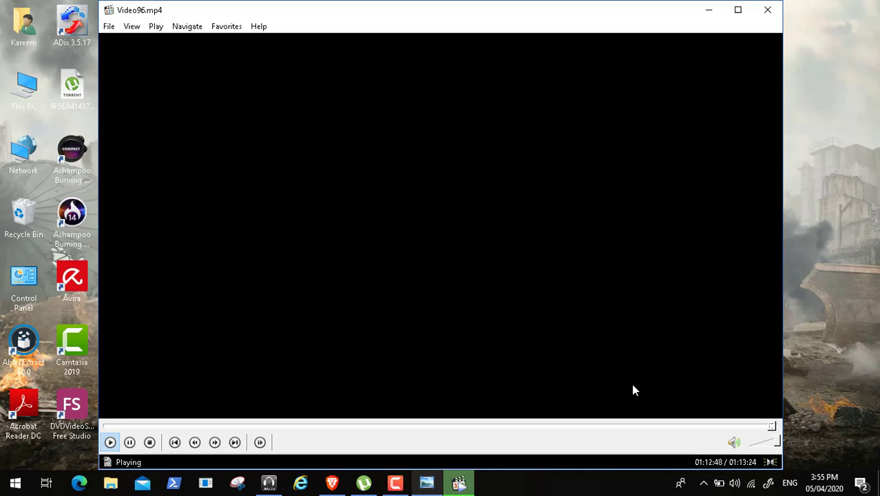
# - Review the final minute of Video96.mp4 by skipping along its timeline, and close the media player
pyautogui.click(775, 426)
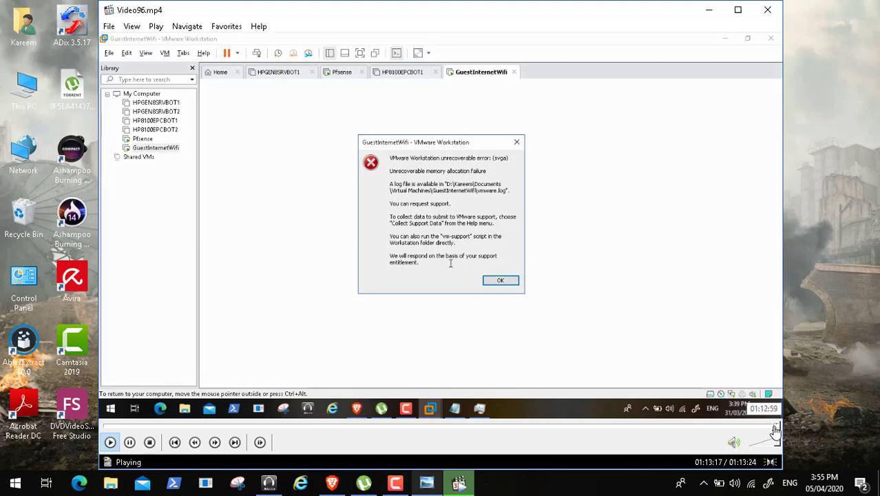
pyautogui.click(771, 428)
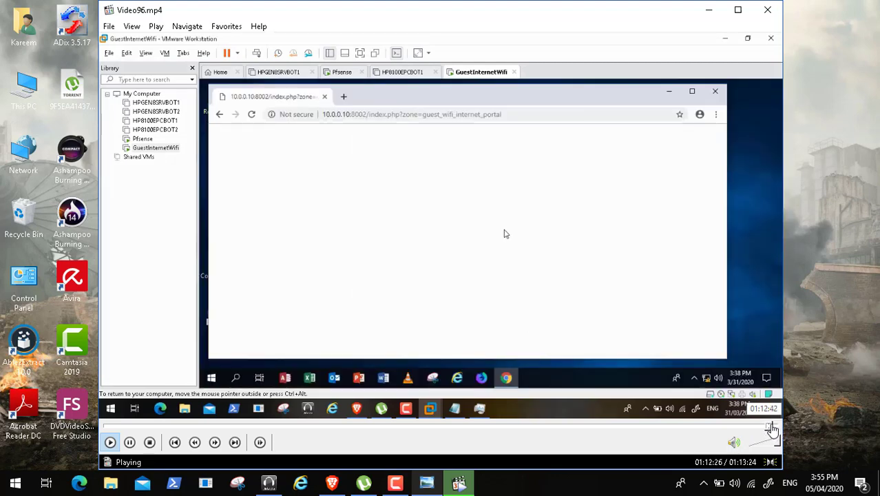
pyautogui.click(773, 427)
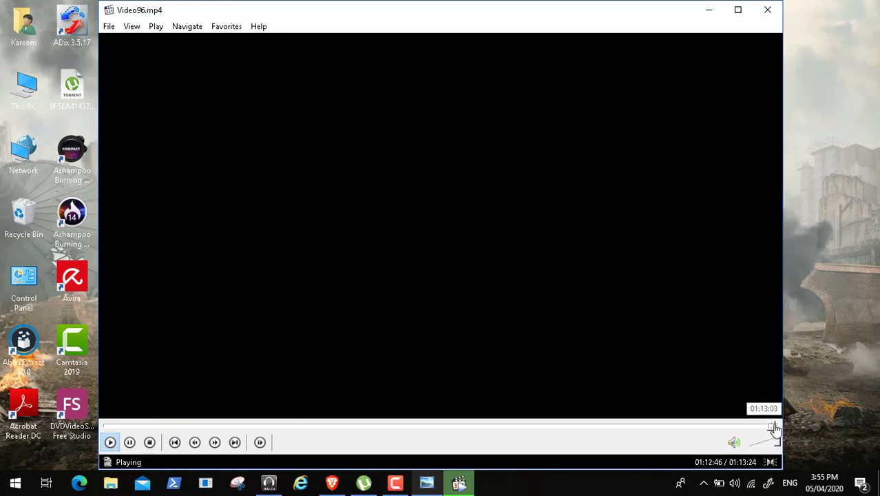
pyautogui.click(777, 428)
pyautogui.click(778, 427)
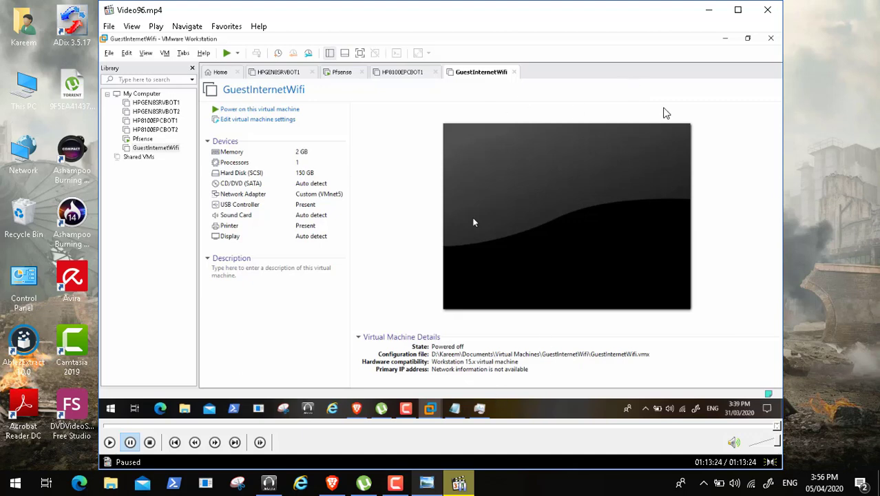
pyautogui.click(766, 7)
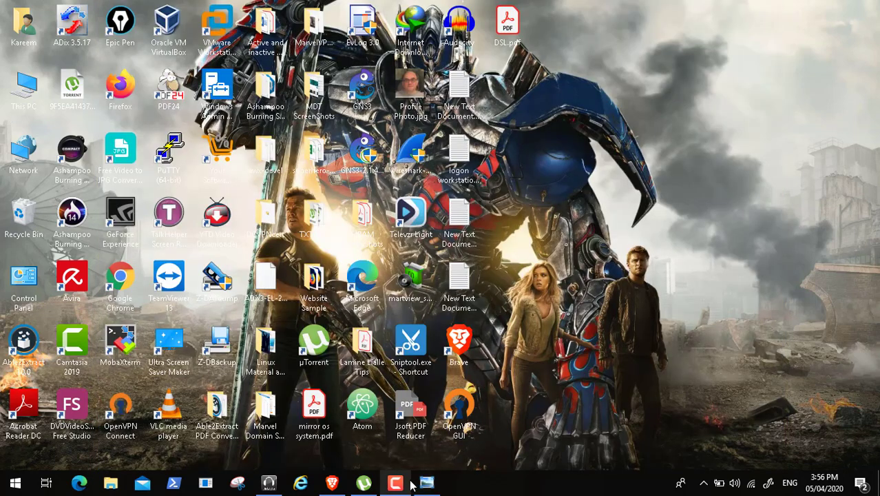